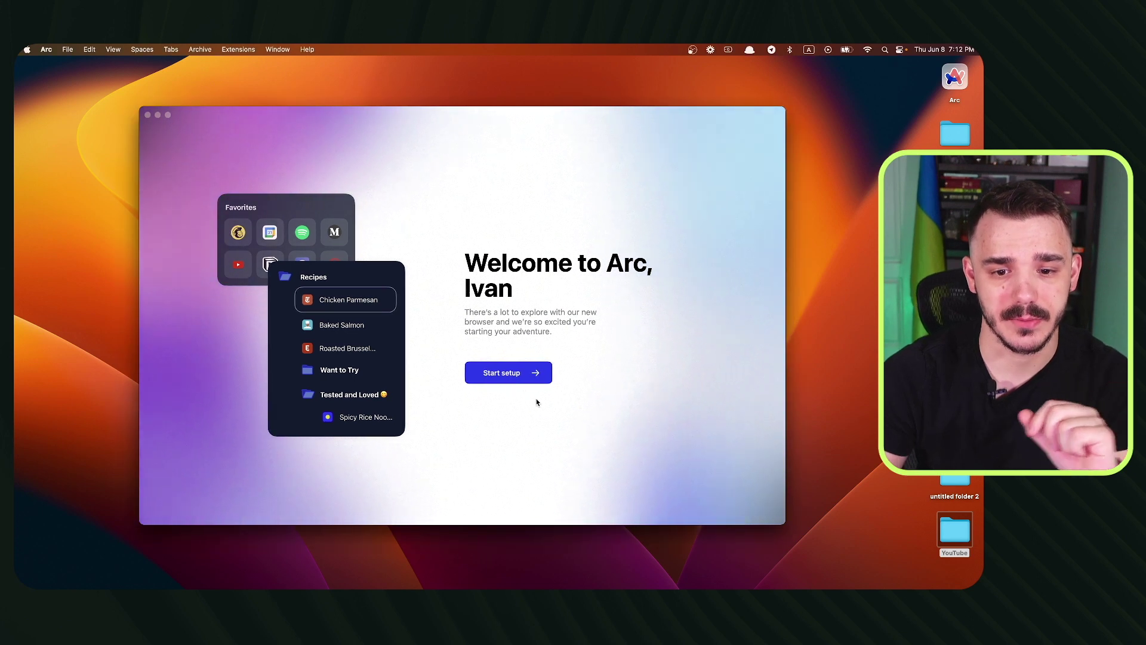
# Step: Start setup, skip the browser import, and pick a dark green theme, previewing light and dark modes
pyautogui.click(499, 377)
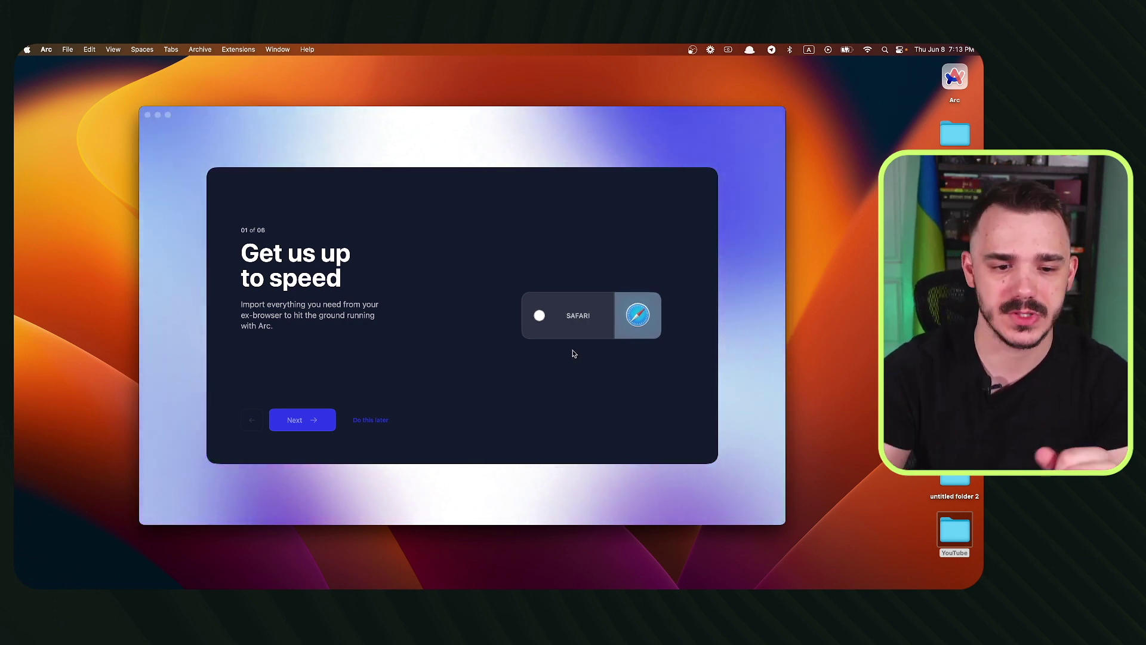
pyautogui.click(371, 422)
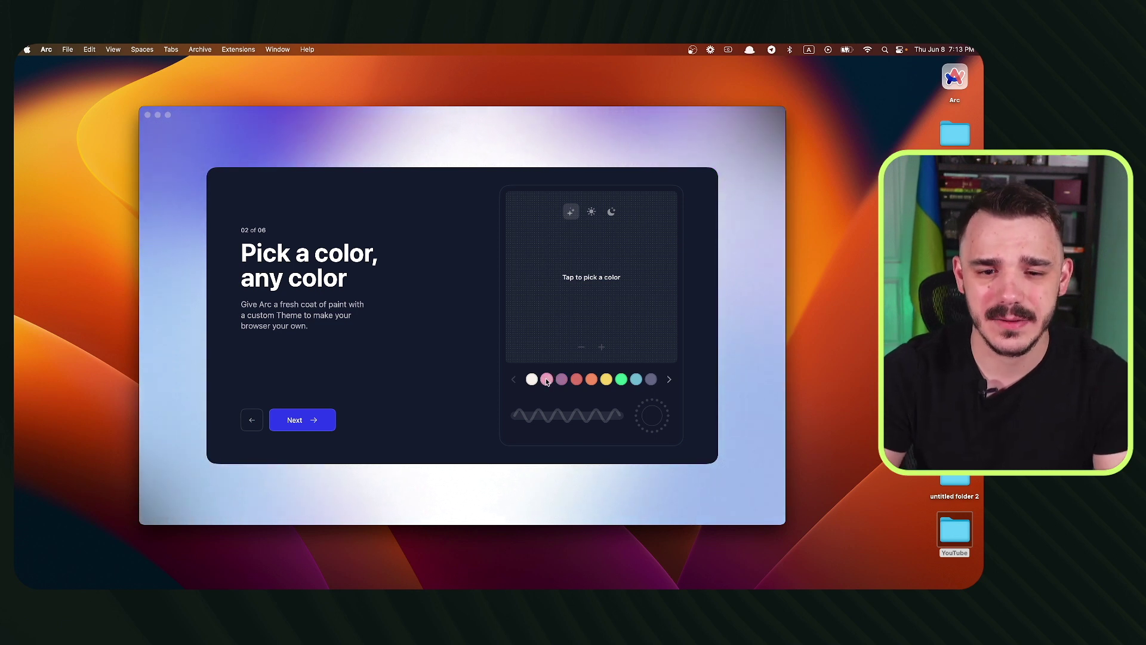
pyautogui.click(582, 277)
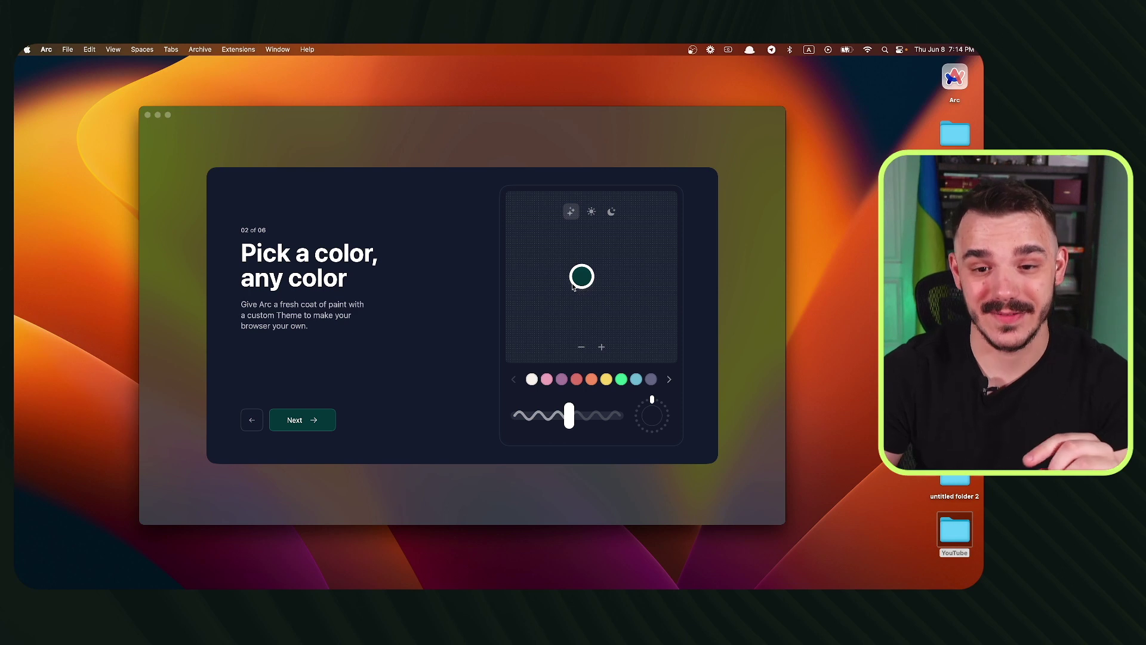
pyautogui.click(591, 211)
pyautogui.click(609, 213)
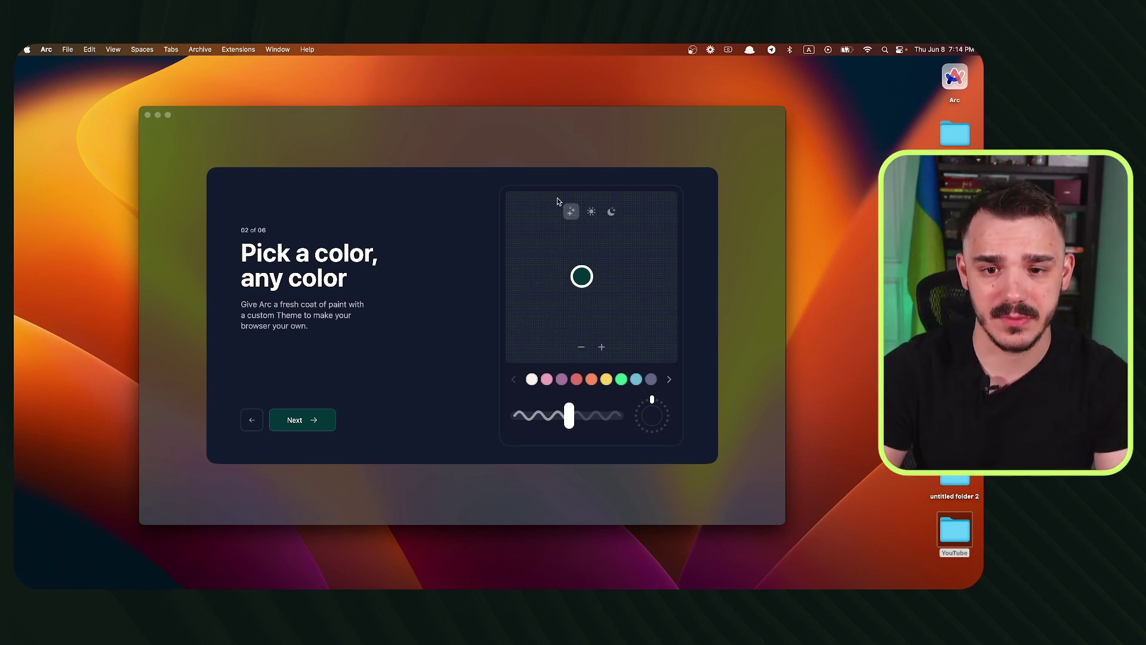
pyautogui.click(588, 215)
# Step: In dark mode, shift the theme colour toward purple and raise its intensity
pyautogui.click(610, 214)
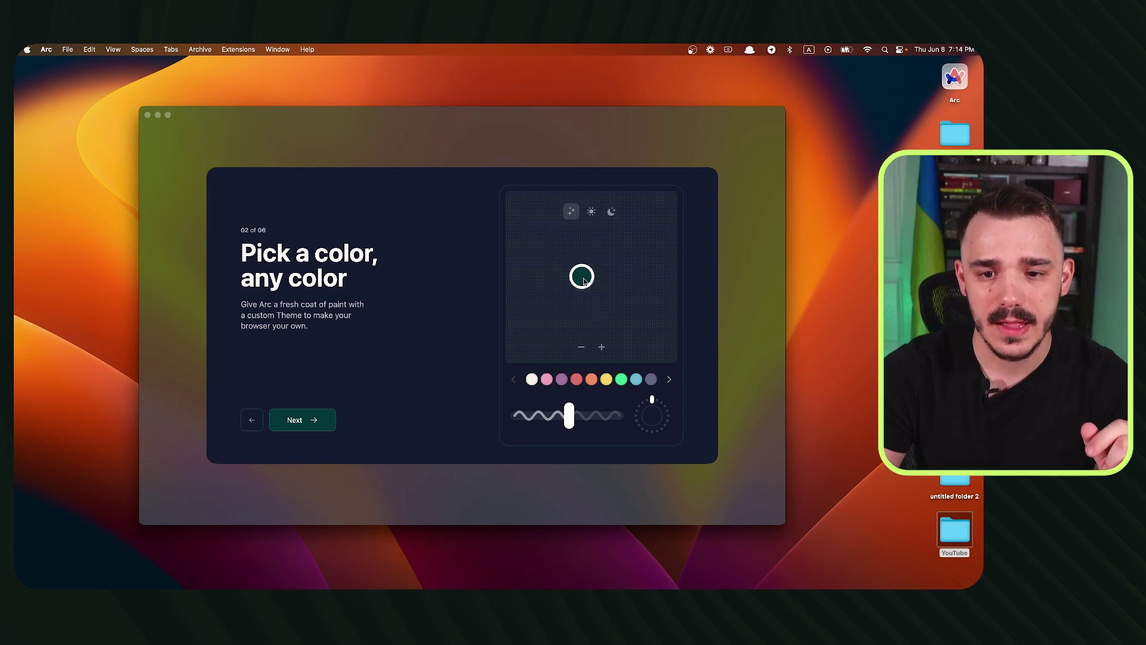
pyautogui.moveTo(584, 281); pyautogui.dragTo(588, 252)
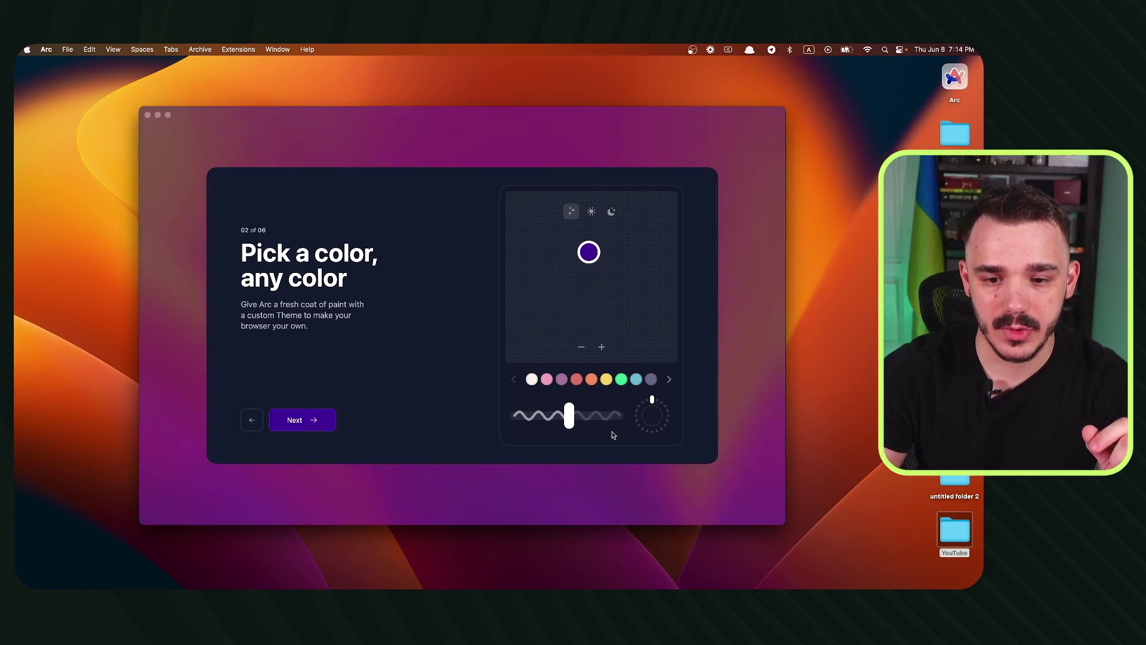
pyautogui.moveTo(568, 420)
pyautogui.mouseDown()
pyautogui.moveTo(618, 418)
pyautogui.moveTo(526, 420)
pyautogui.moveTo(585, 420)
pyautogui.mouseUp()
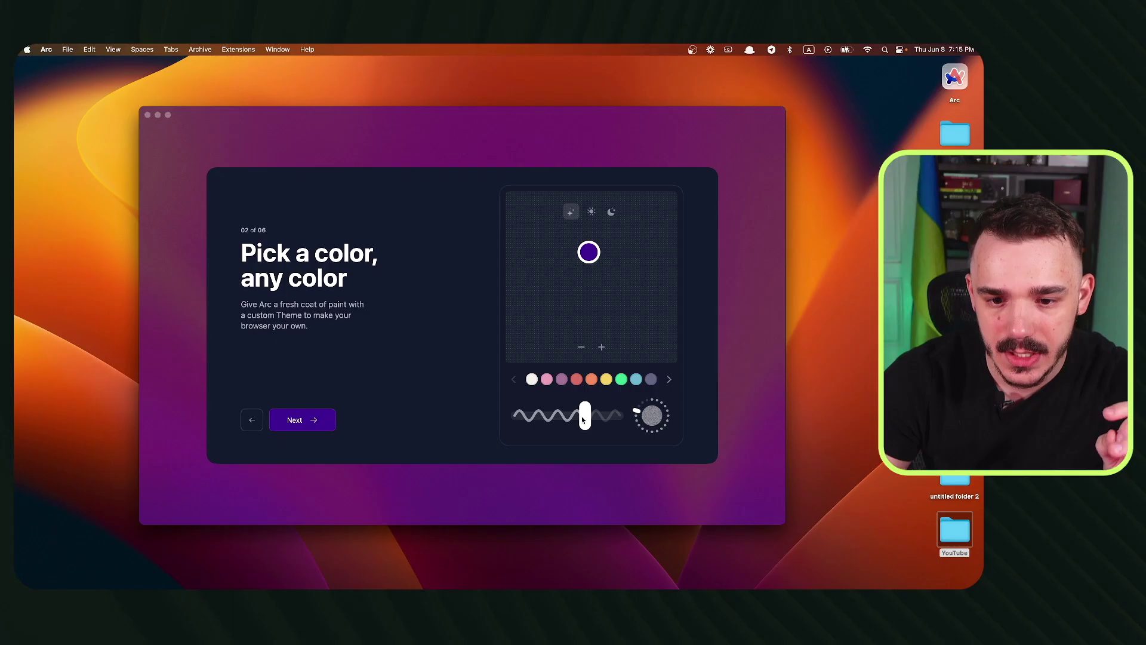
pyautogui.moveTo(747, 475); pyautogui.dragTo(789, 470)
# Step: Move the colour toward warm yellow, add two more colour dots, and continue to favorites
pyautogui.click(591, 379)
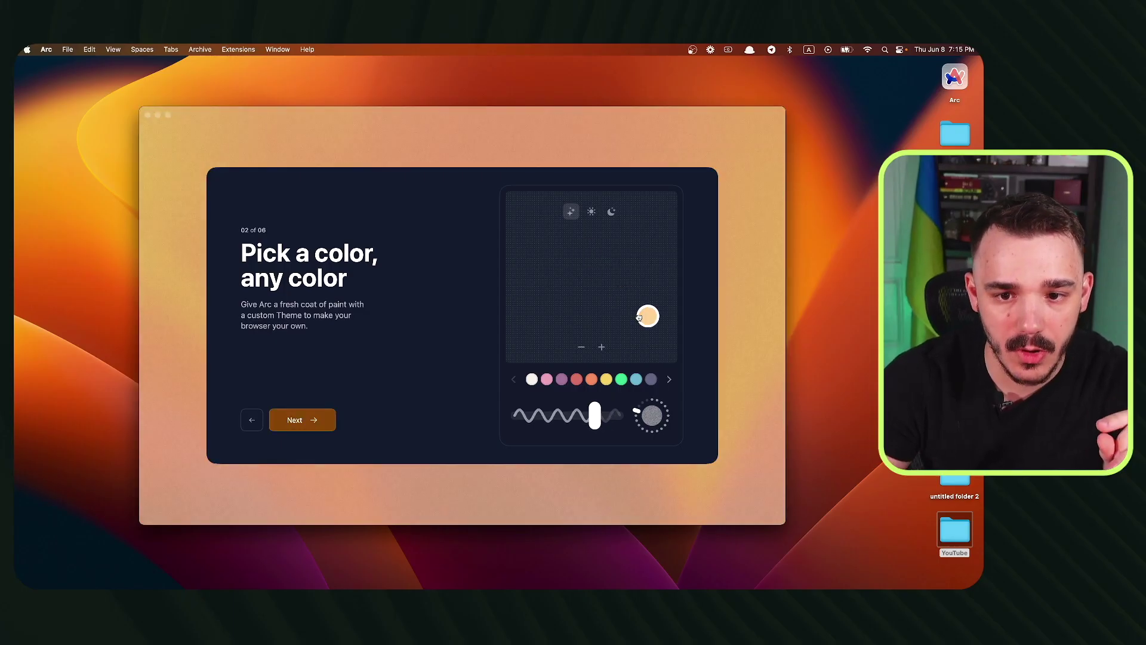
pyautogui.moveTo(637, 315); pyautogui.dragTo(586, 274)
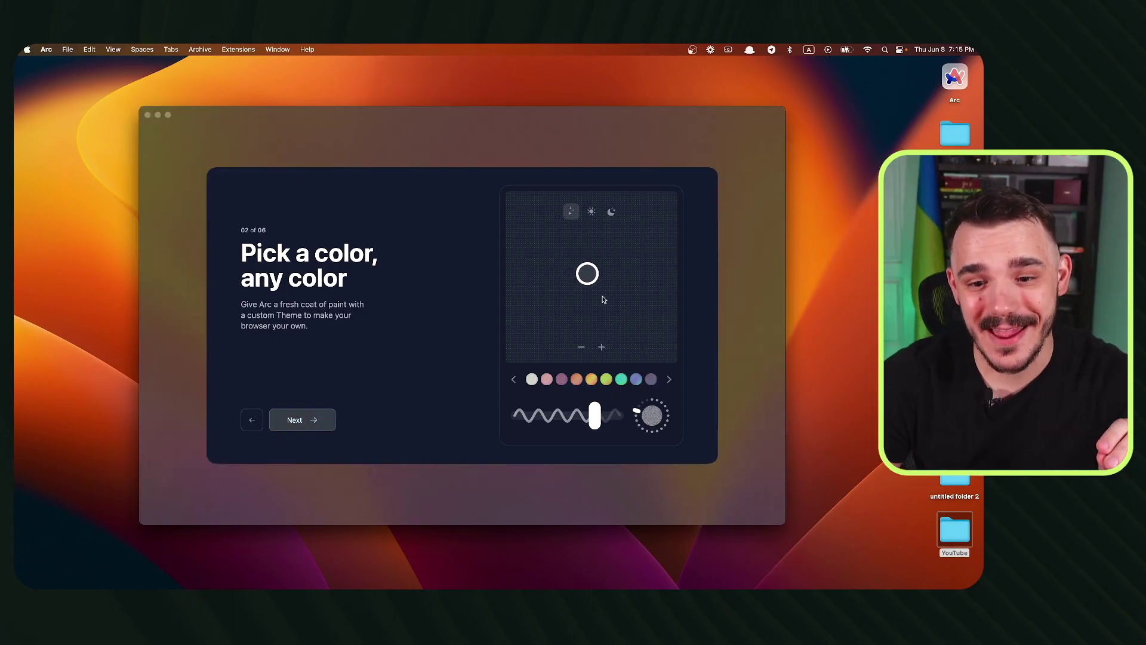
pyautogui.moveTo(609, 300); pyautogui.dragTo(637, 301)
pyautogui.click(602, 348)
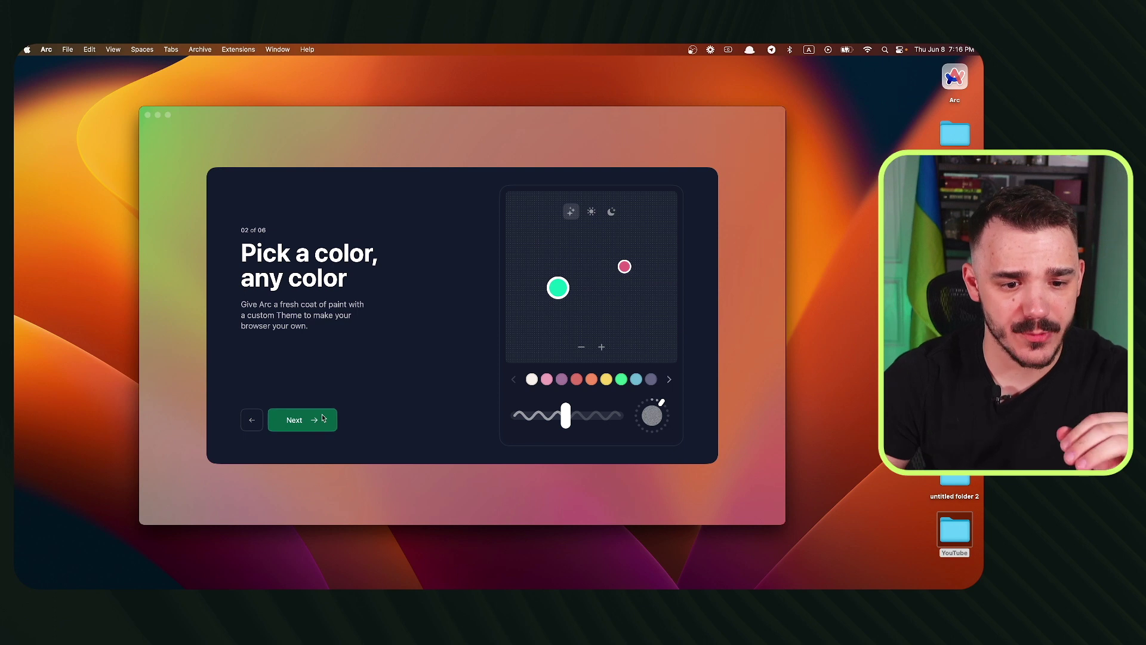
pyautogui.click(315, 423)
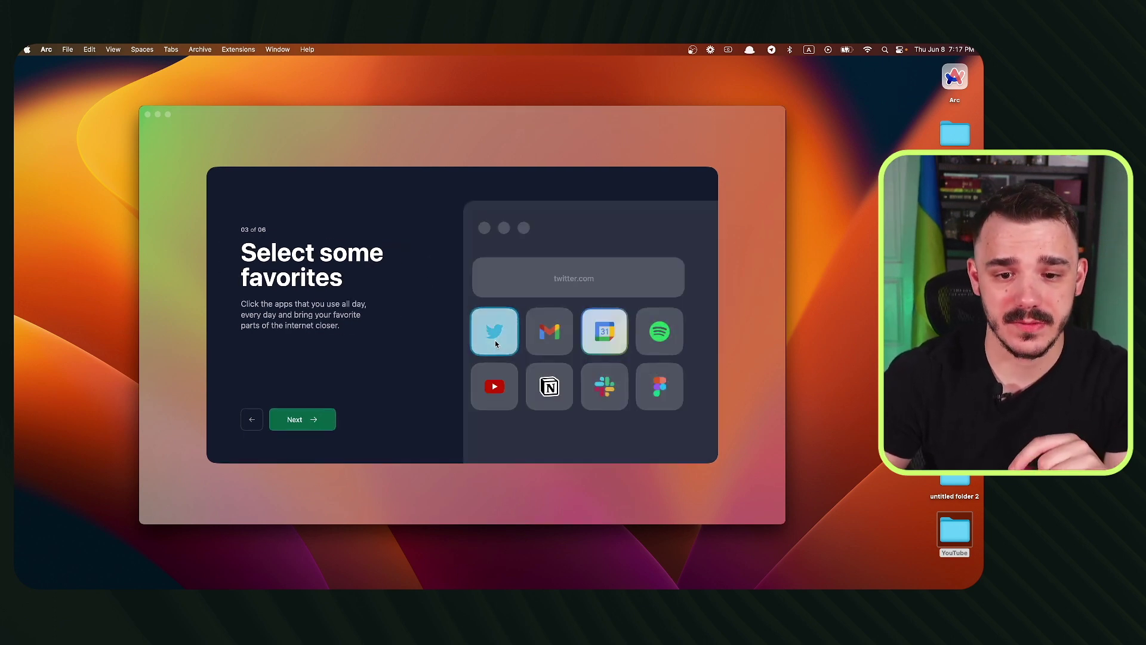
# Step: Set the favorites to Gmail, Calendar, YouTube and Notion, dropping Twitter
pyautogui.click(495, 344)
pyautogui.click(611, 336)
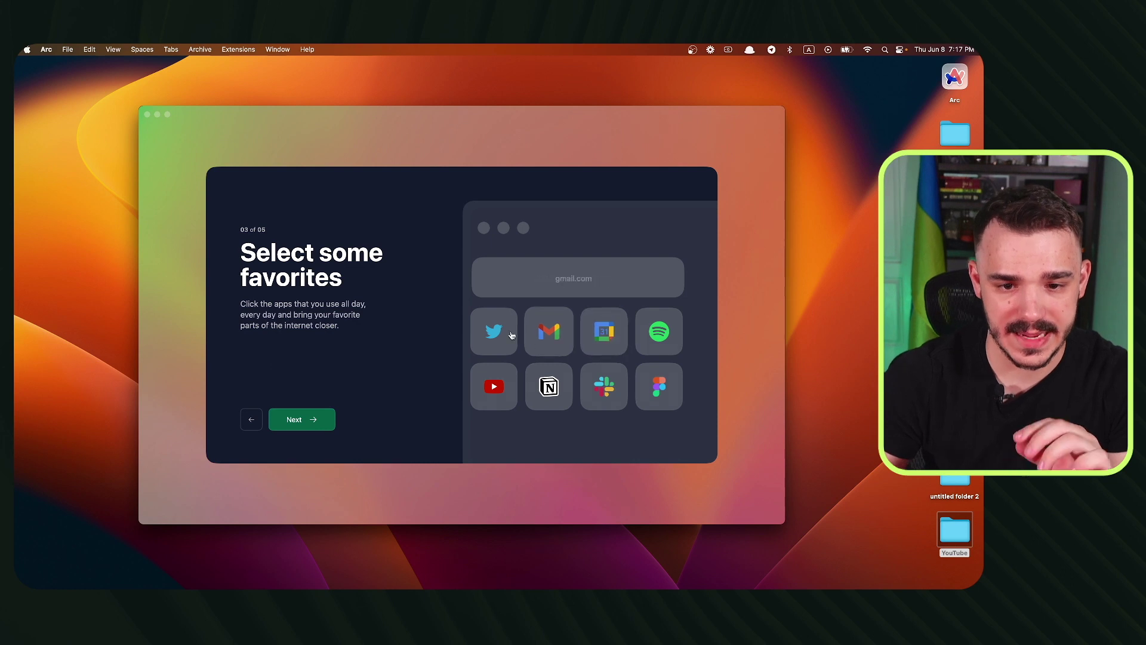
pyautogui.click(546, 343)
pyautogui.click(600, 341)
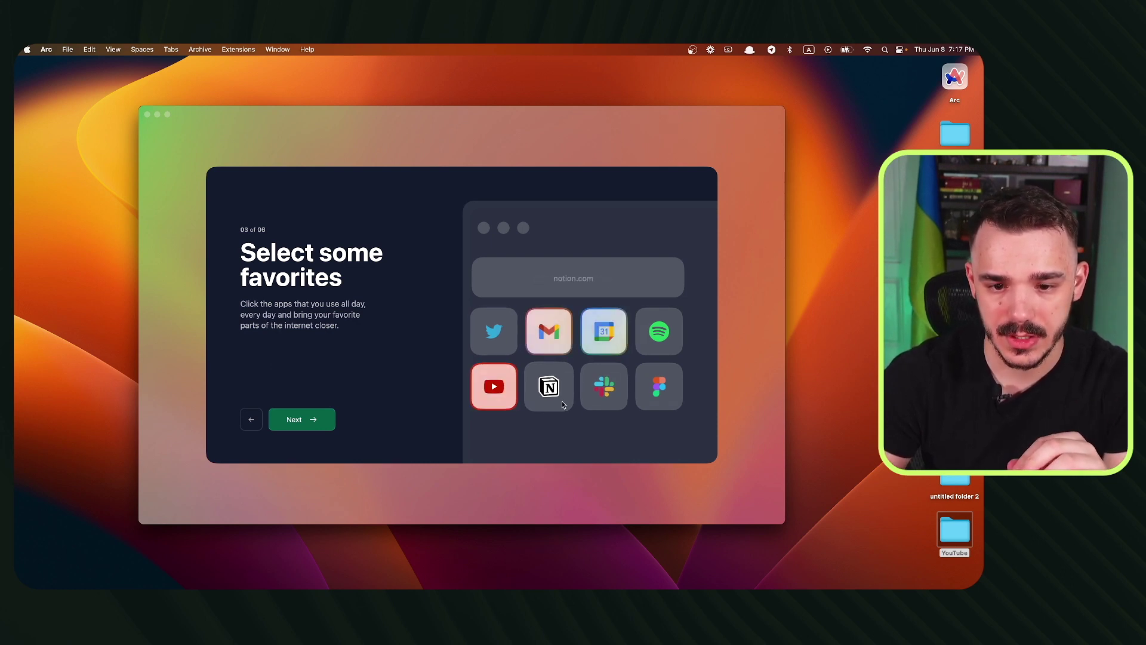
pyautogui.click(564, 399)
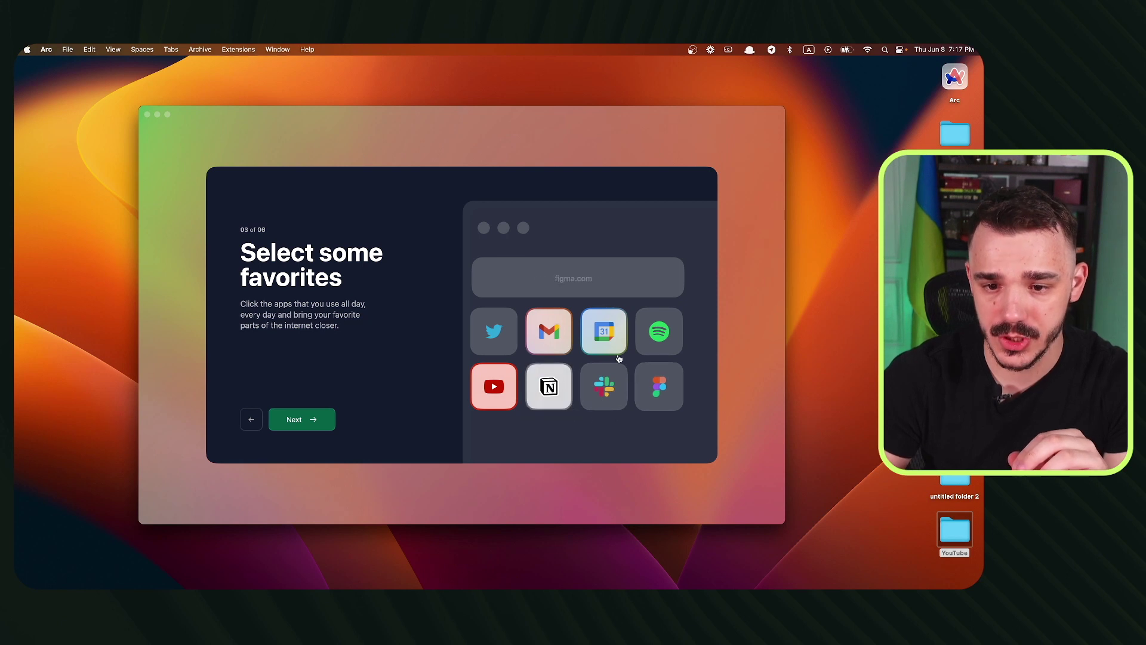
pyautogui.click(317, 421)
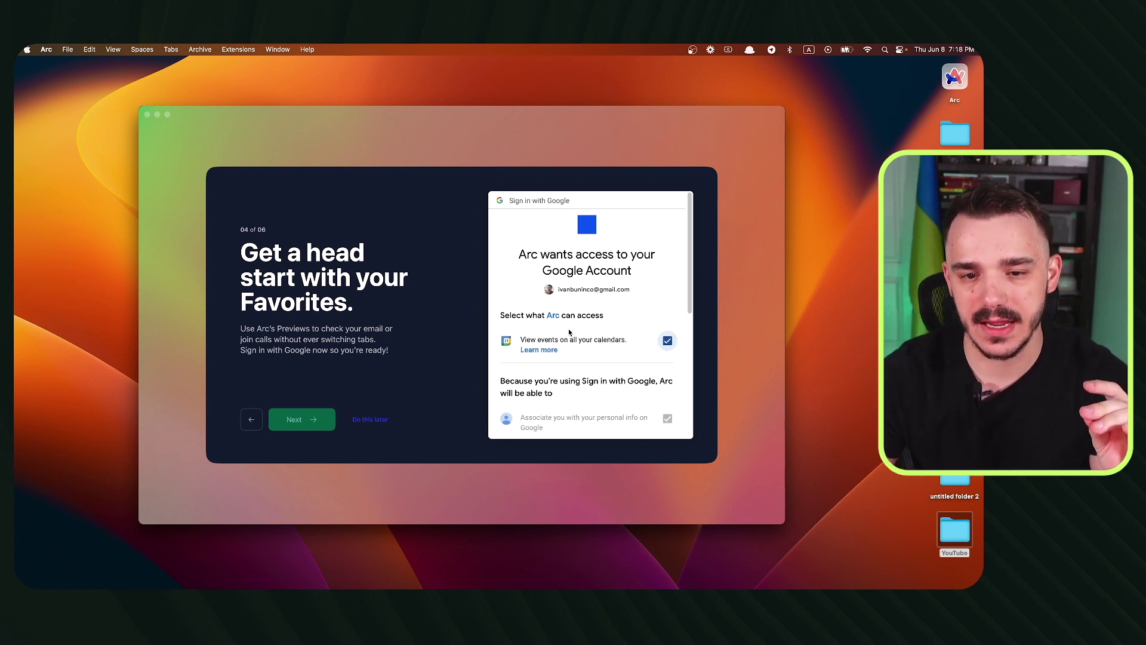
# Step: Grant Arc access to the Google account in the consent popup
pyautogui.scroll(-1, 563, 324)
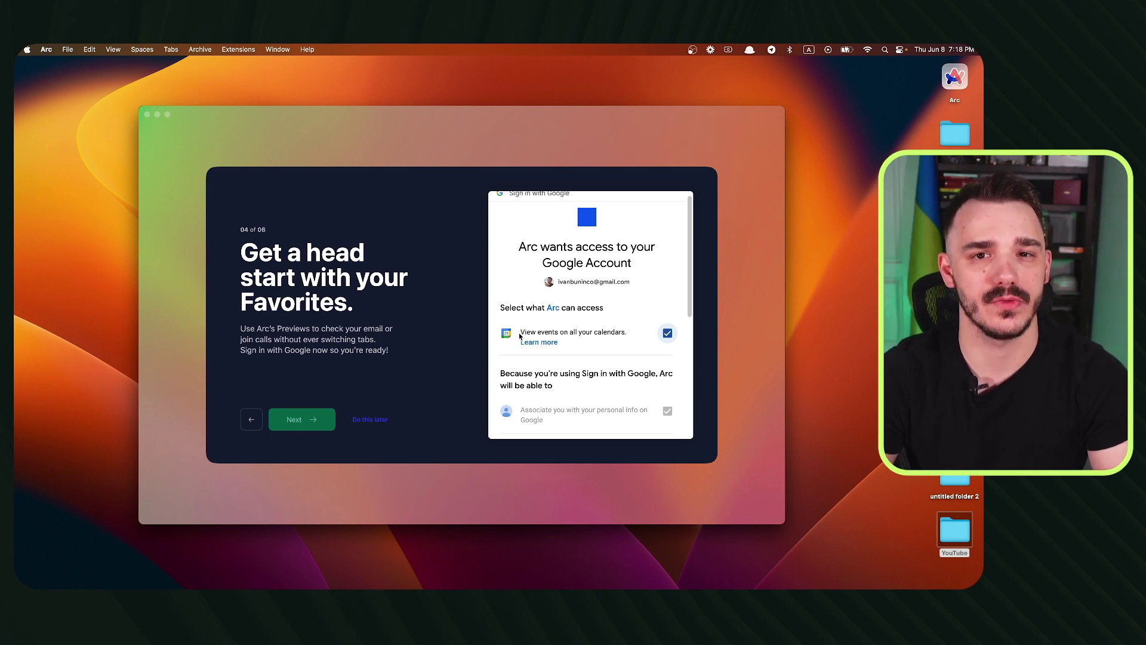
pyautogui.scroll(-10, 597, 352)
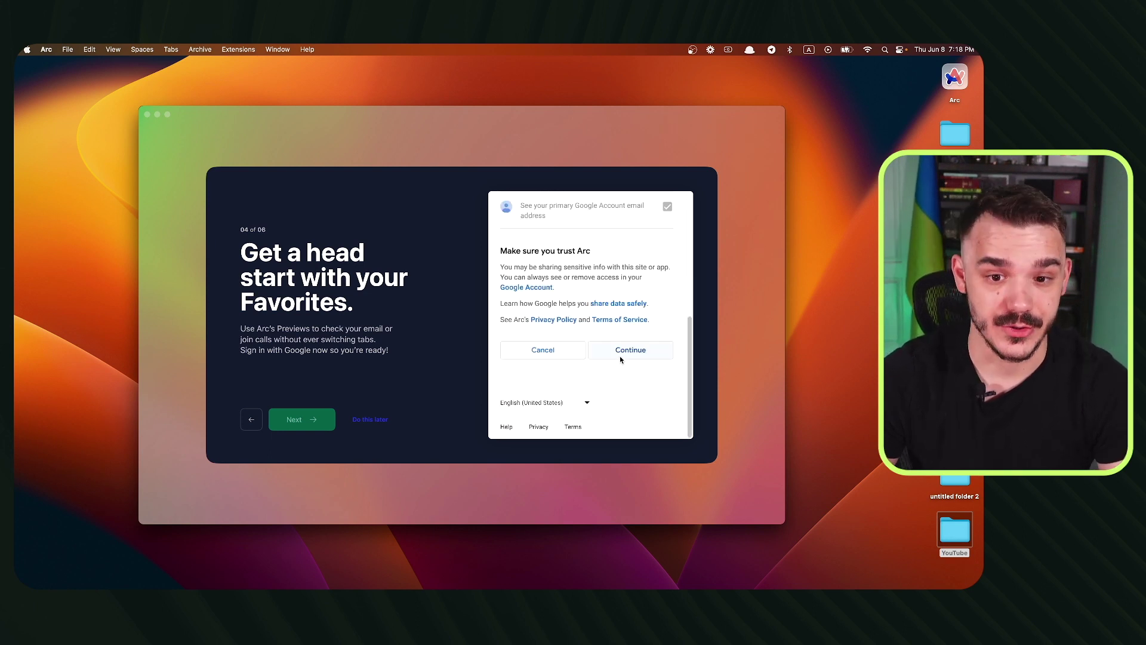
pyautogui.click(621, 353)
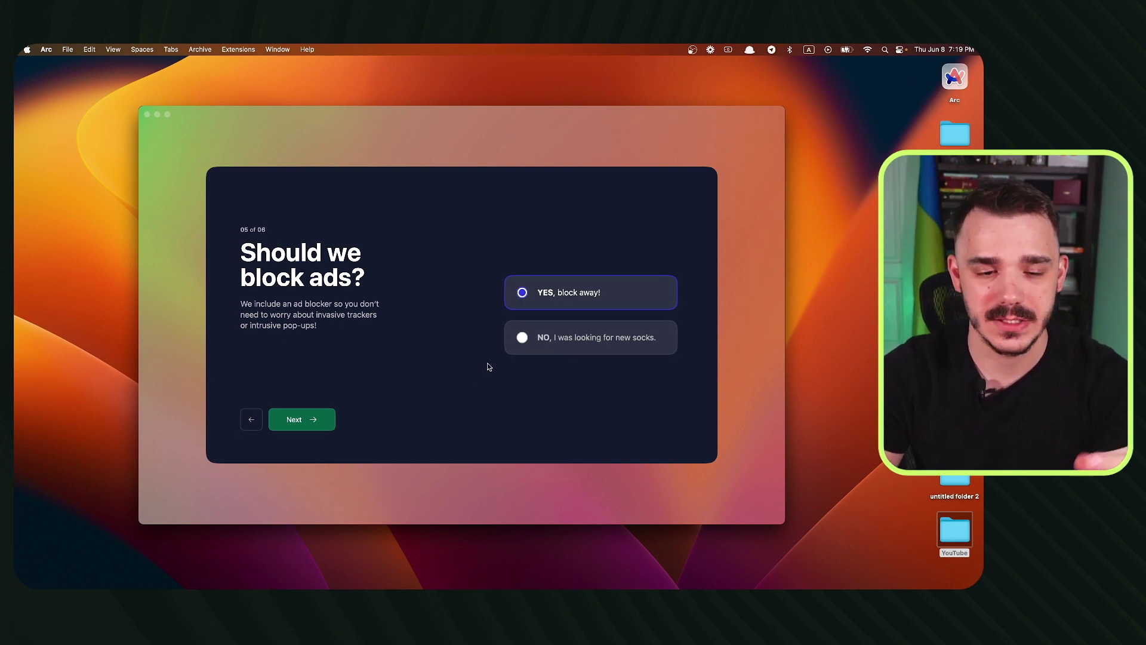
# Step: Decline the built-in ad blocker and making Arc the default browser
pyautogui.click(562, 338)
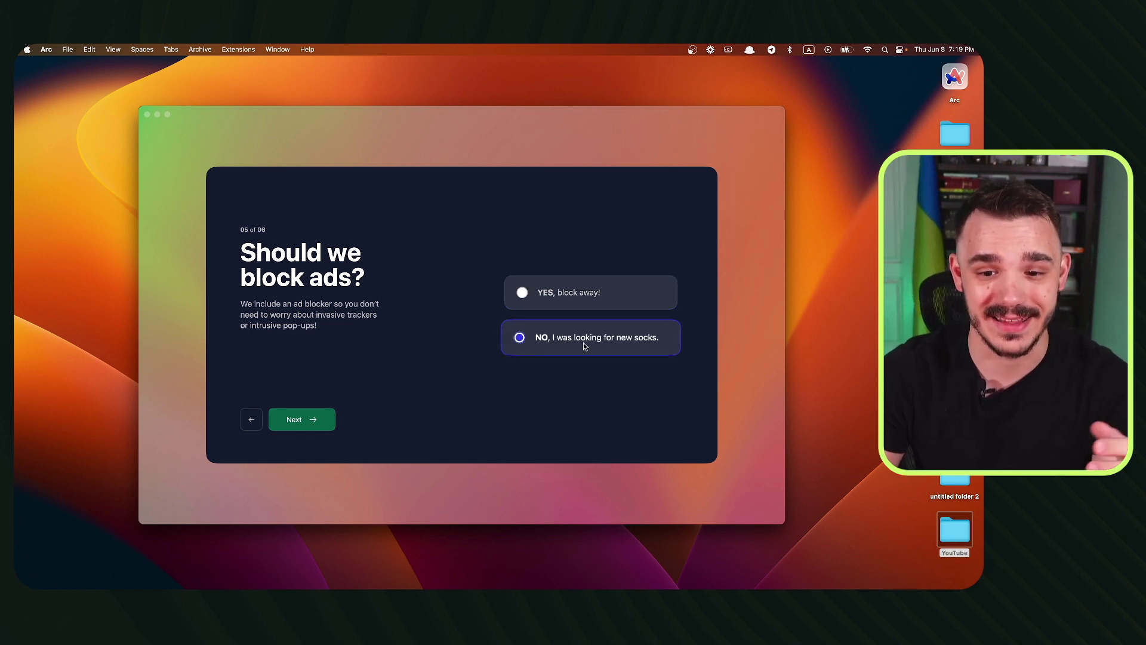
pyautogui.press('Return')
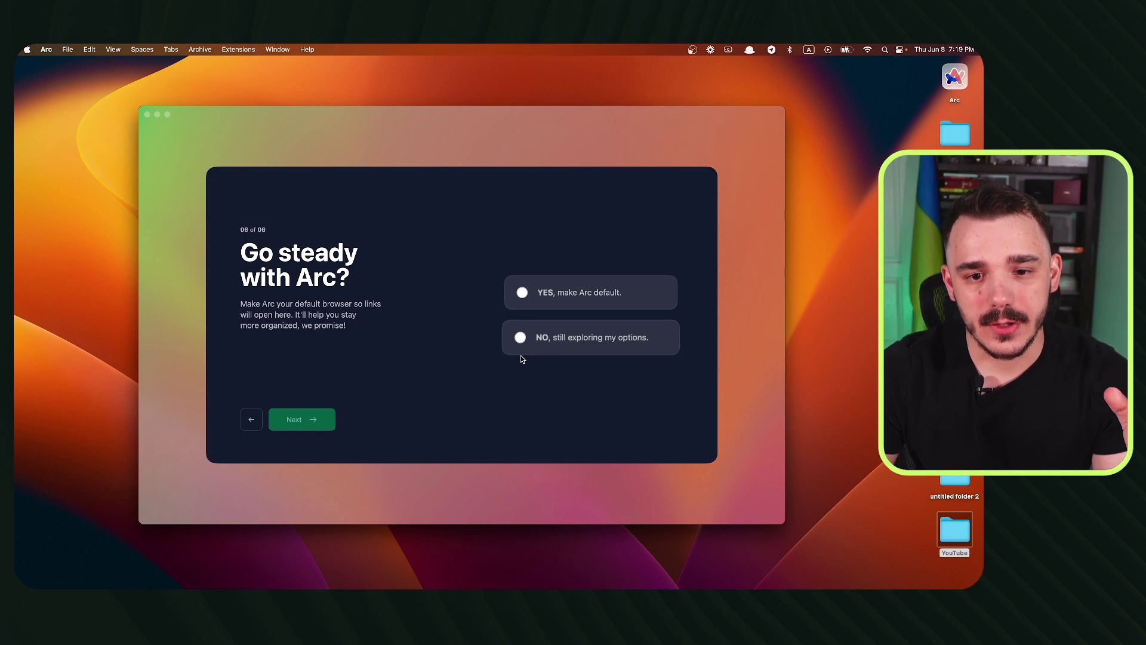
pyautogui.click(549, 343)
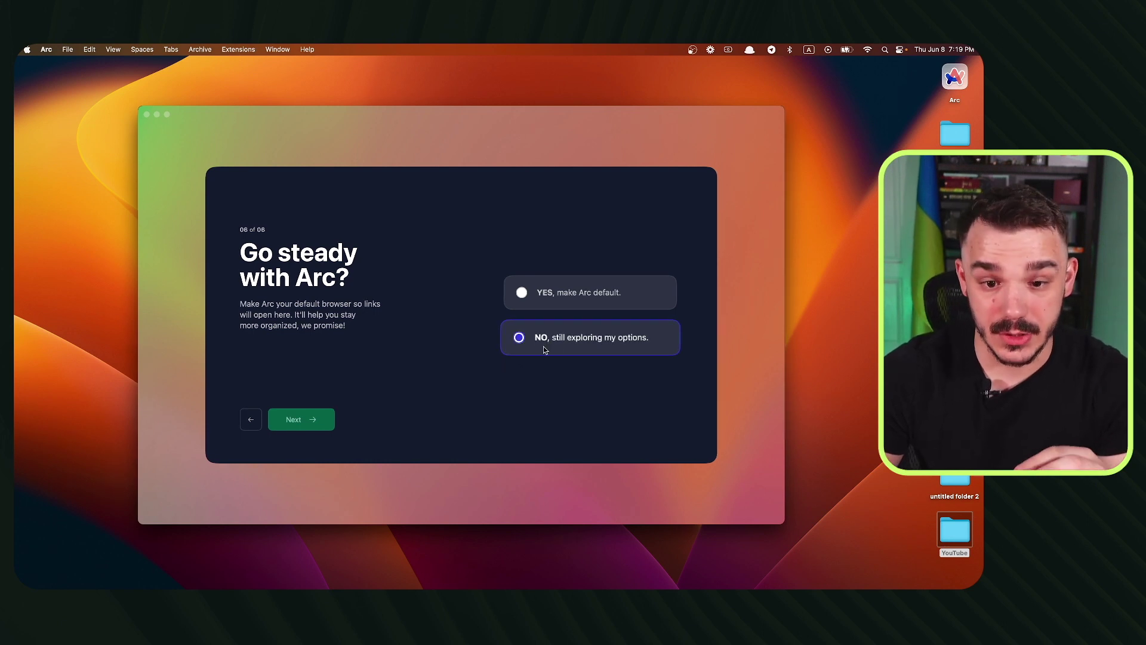
# Step: Finish setup, save the membership card image, and go explore the browser
pyautogui.click(315, 422)
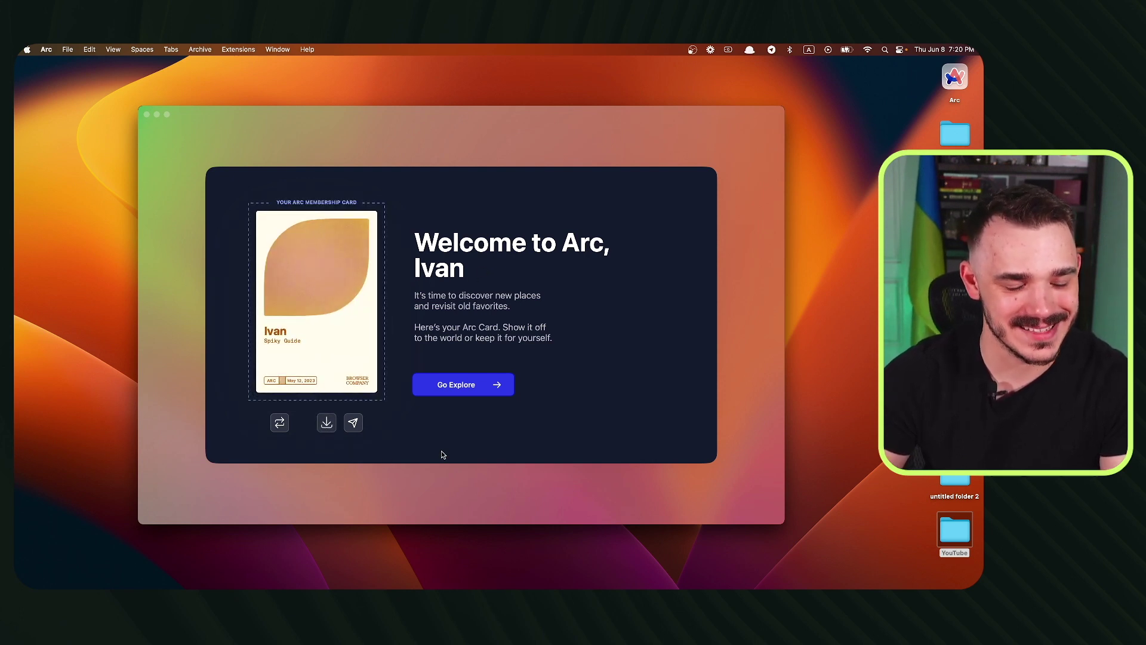
pyautogui.click(587, 252)
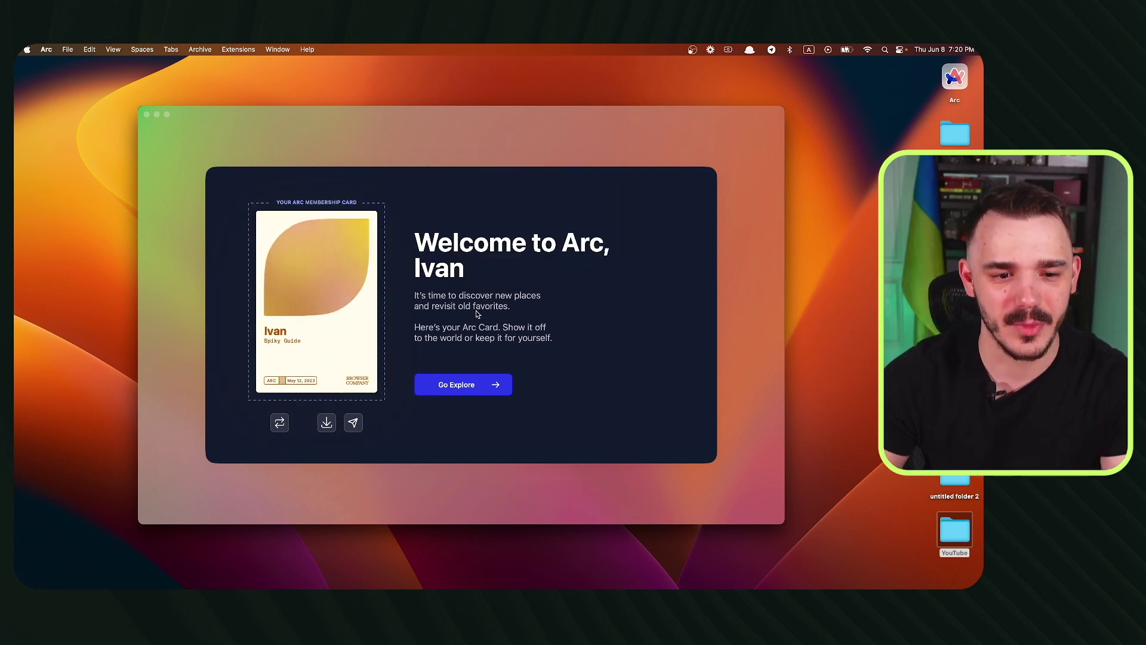
pyautogui.click(488, 388)
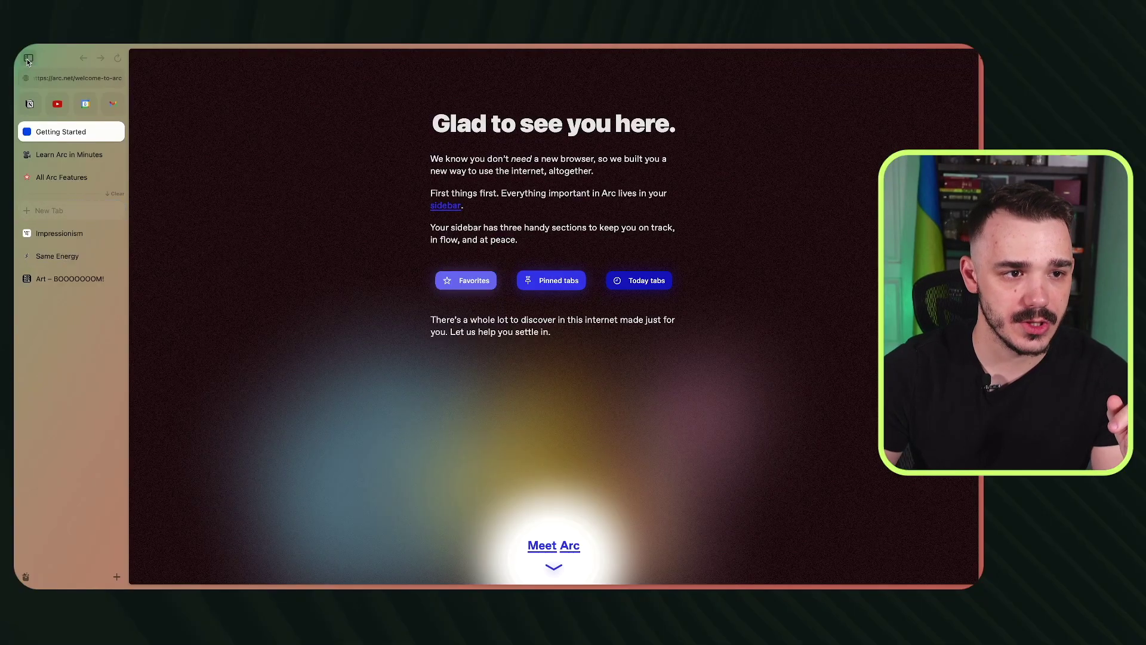
# Step: Hide and re-dock the sidebar, keep it shown, then preview Calendar's upcoming 7 PM–12 AM schedule
pyautogui.click(39, 35)
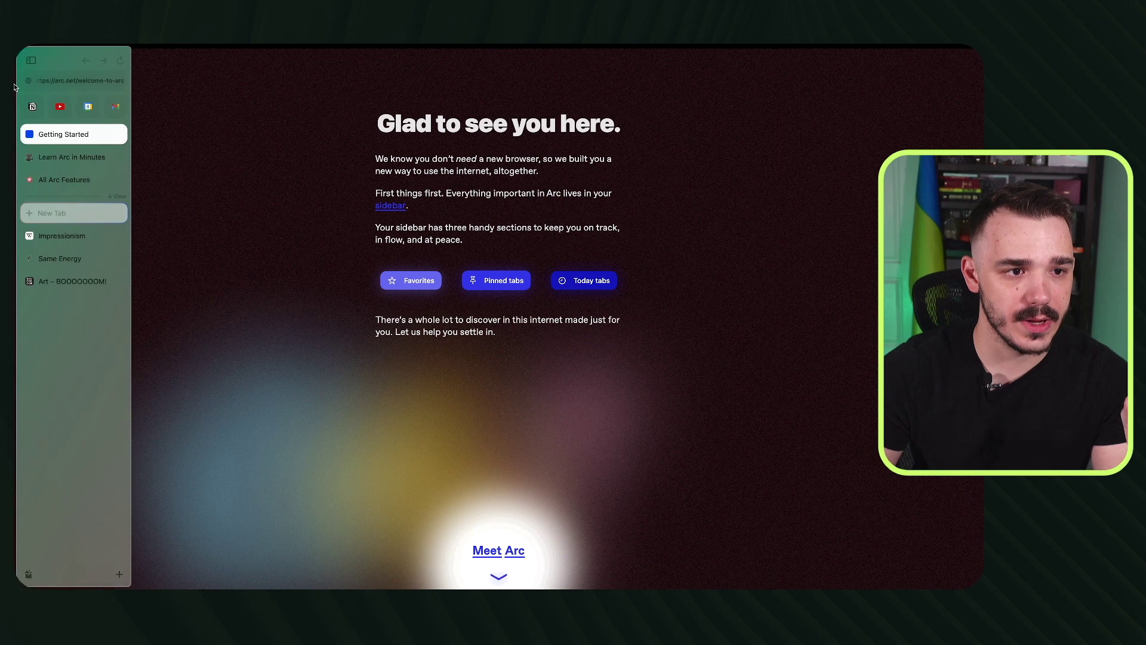
pyautogui.click(34, 63)
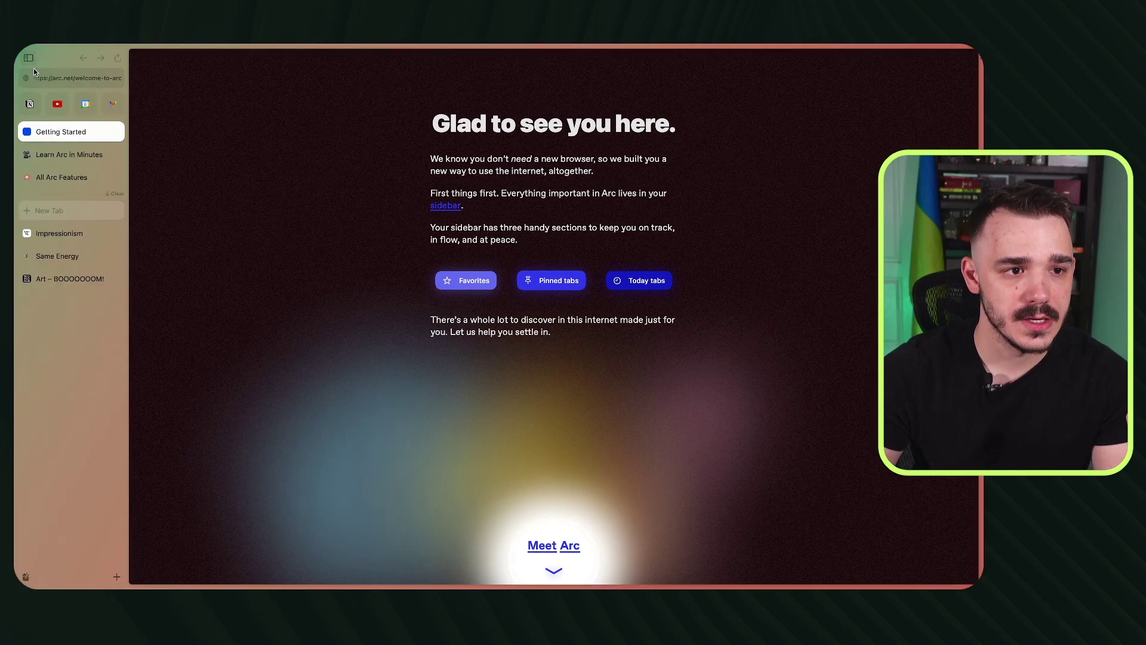
pyautogui.moveTo(472, 280)
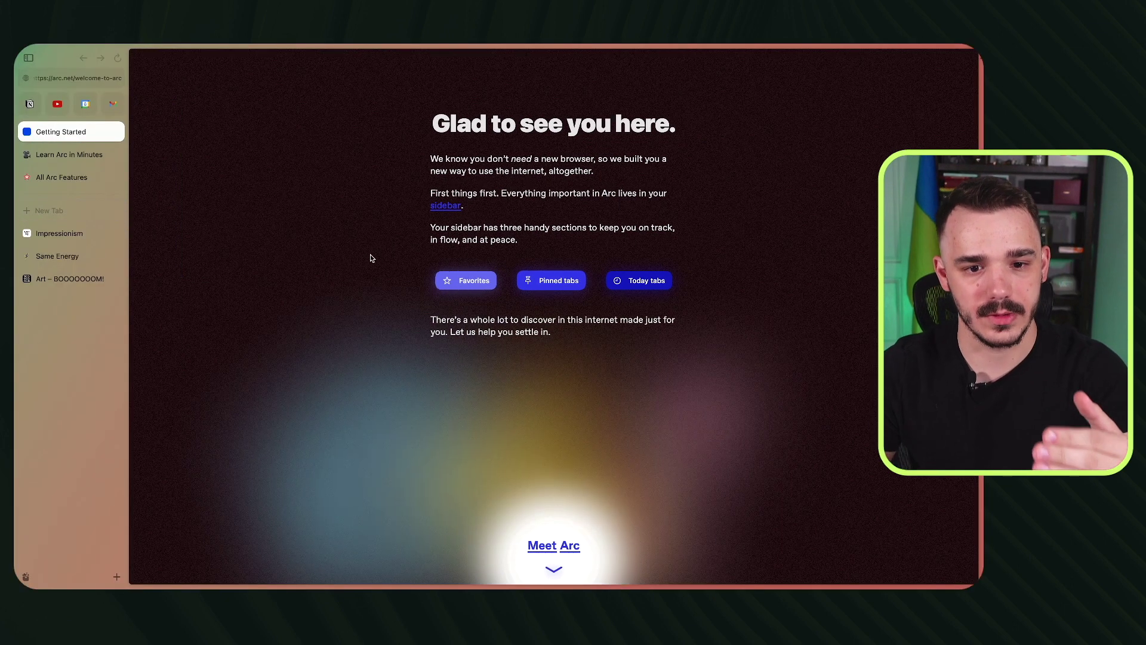
pyautogui.click(29, 60)
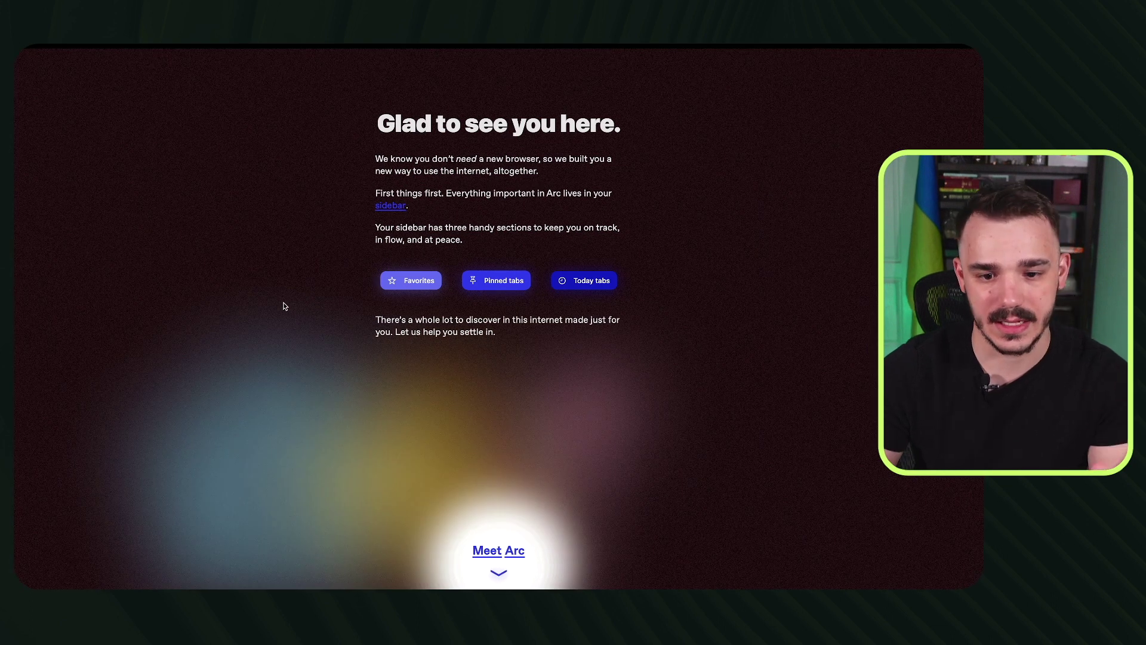
pyautogui.scroll(-5, 296, 272)
pyautogui.scroll(5, 297, 277)
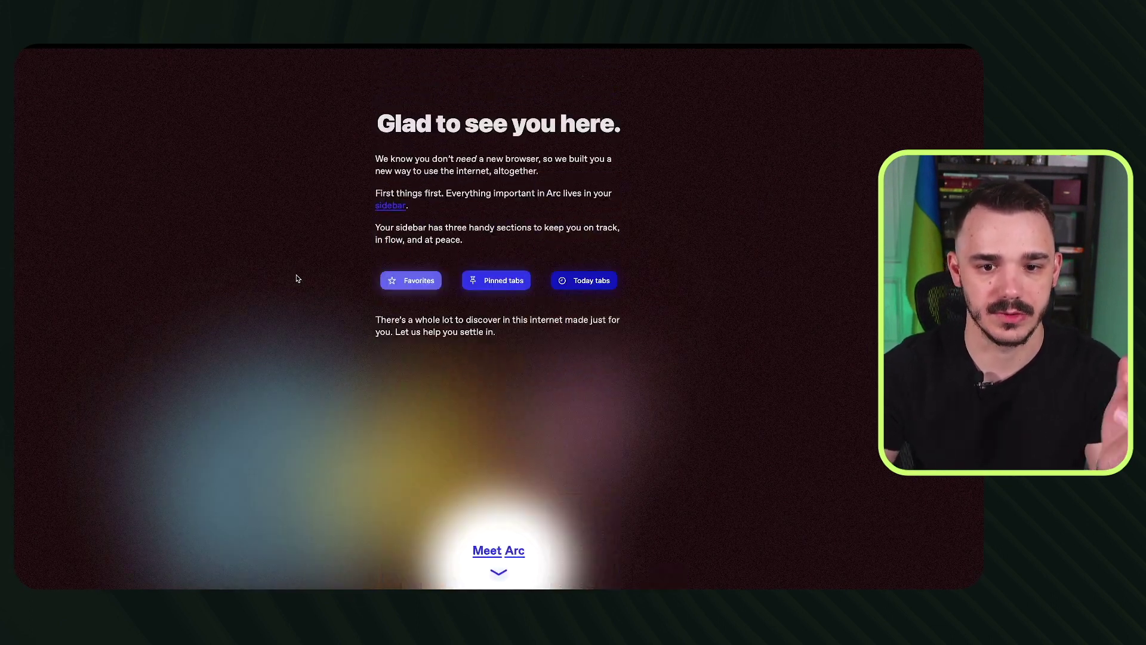
pyautogui.click(28, 58)
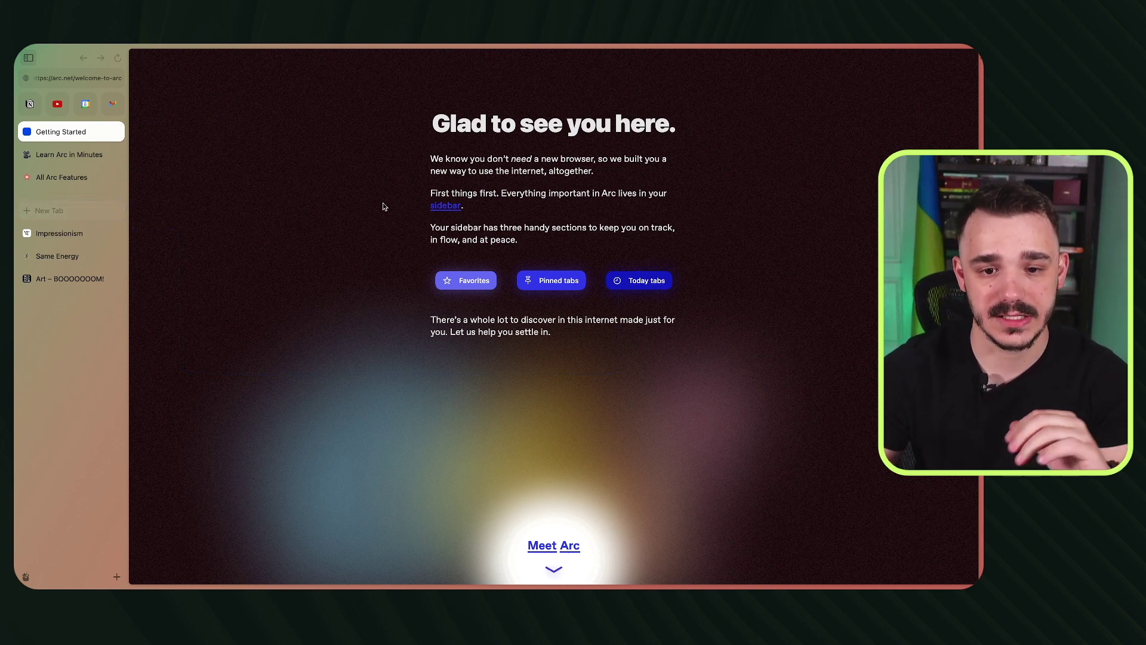
pyautogui.moveTo(478, 286)
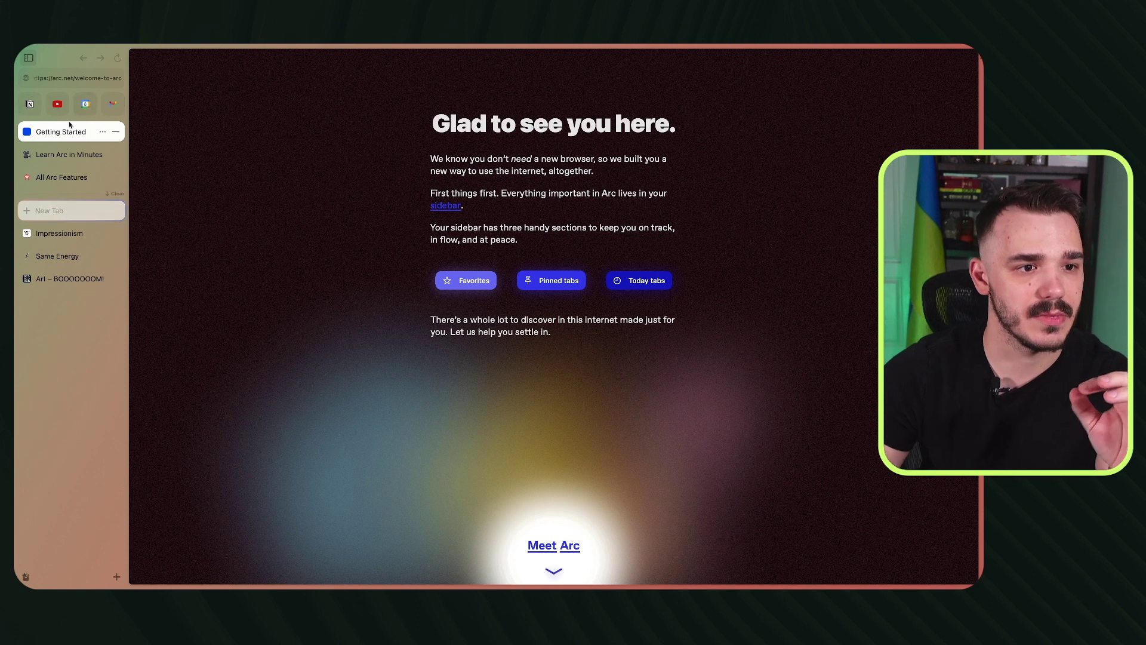
pyautogui.moveTo(74, 115)
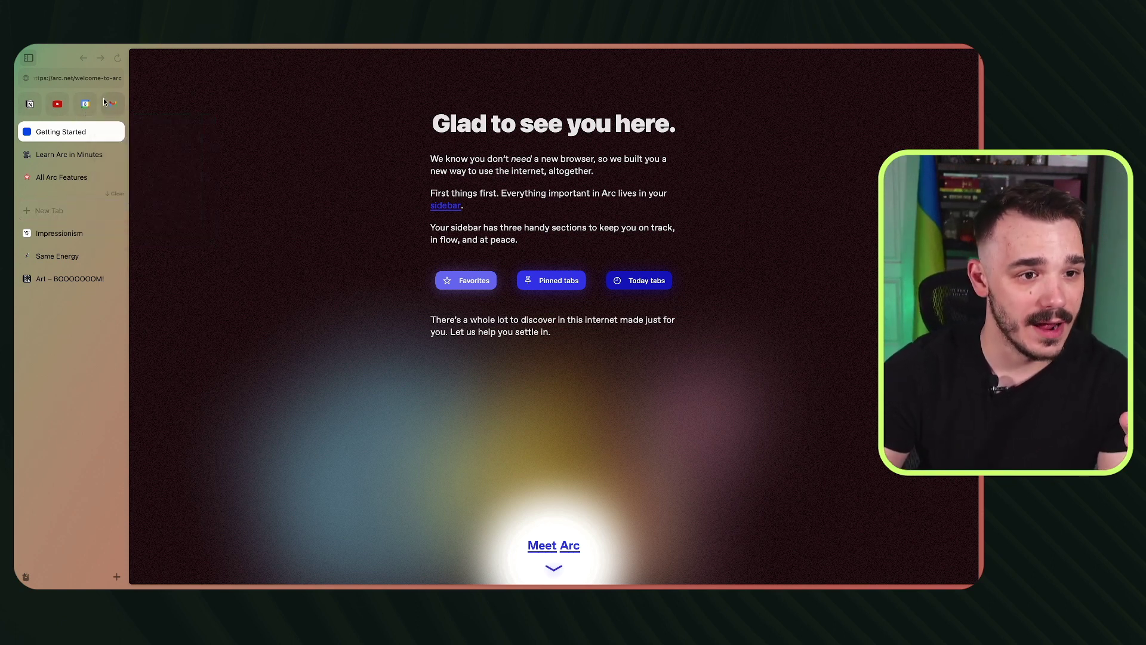
pyautogui.moveTo(105, 104)
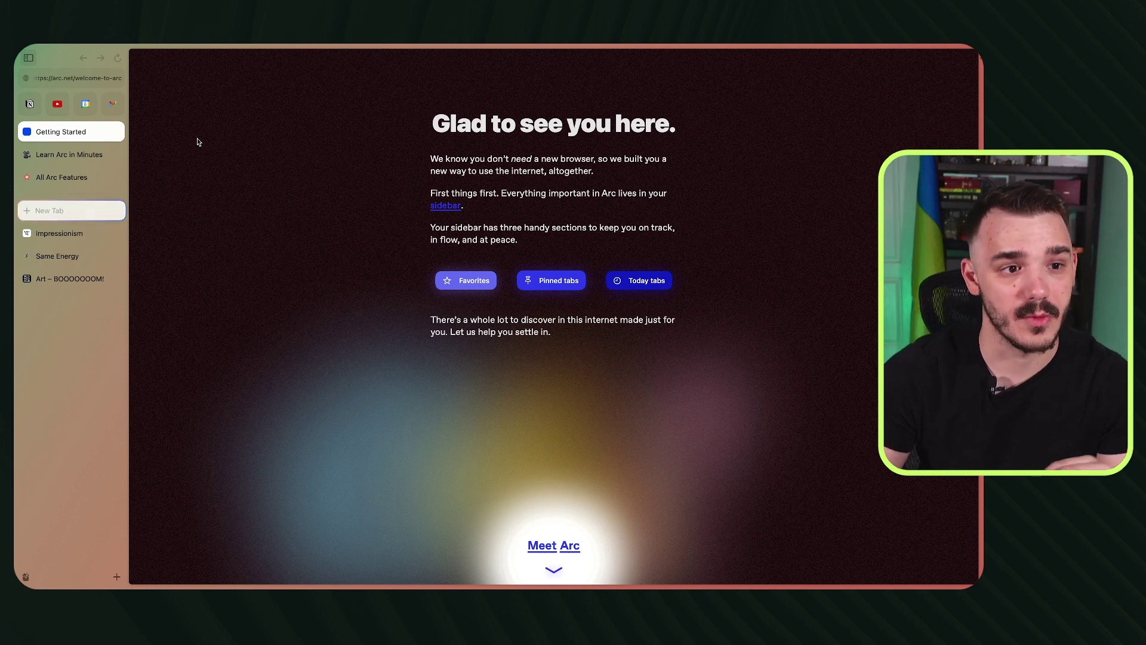
pyautogui.moveTo(82, 112)
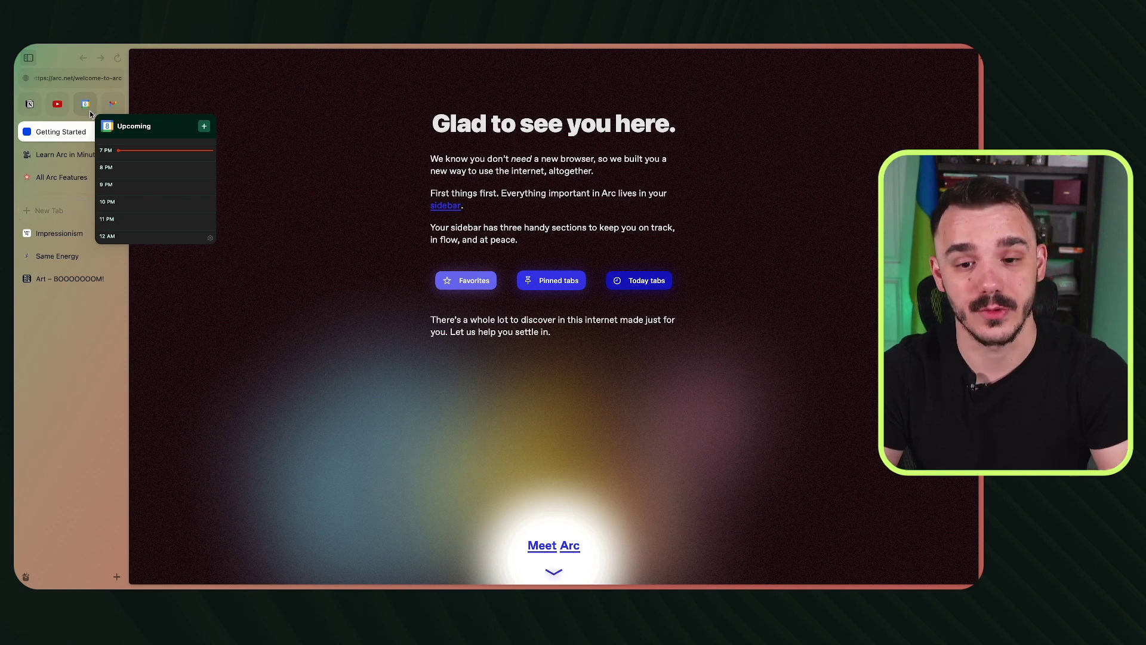
pyautogui.moveTo(550, 286)
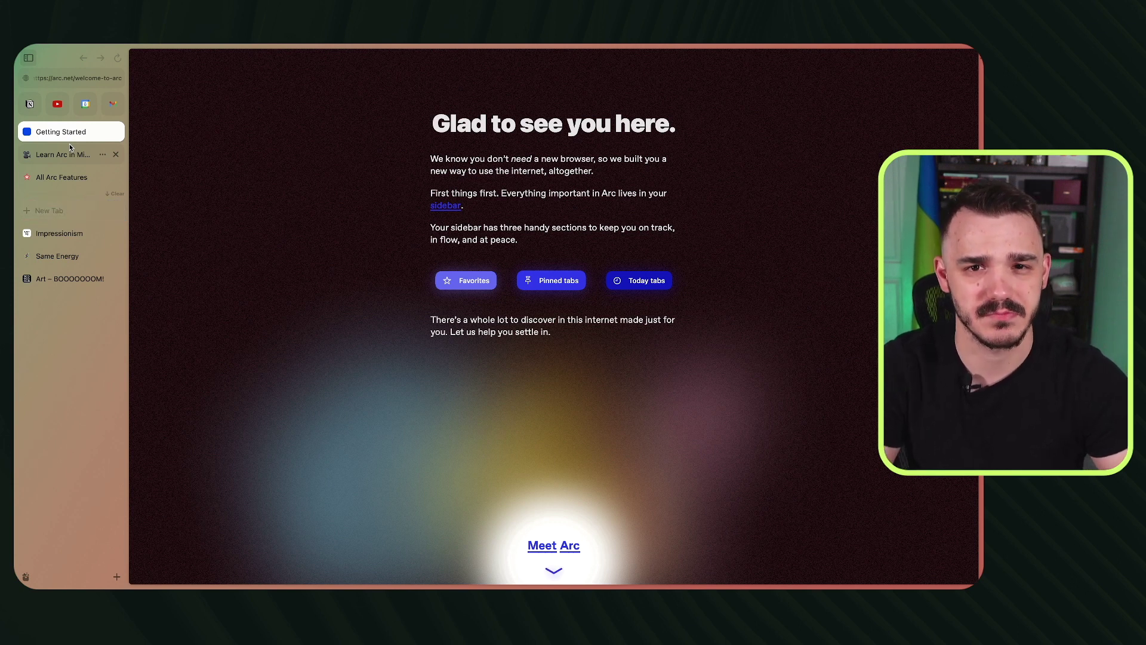
pyautogui.moveTo(645, 289)
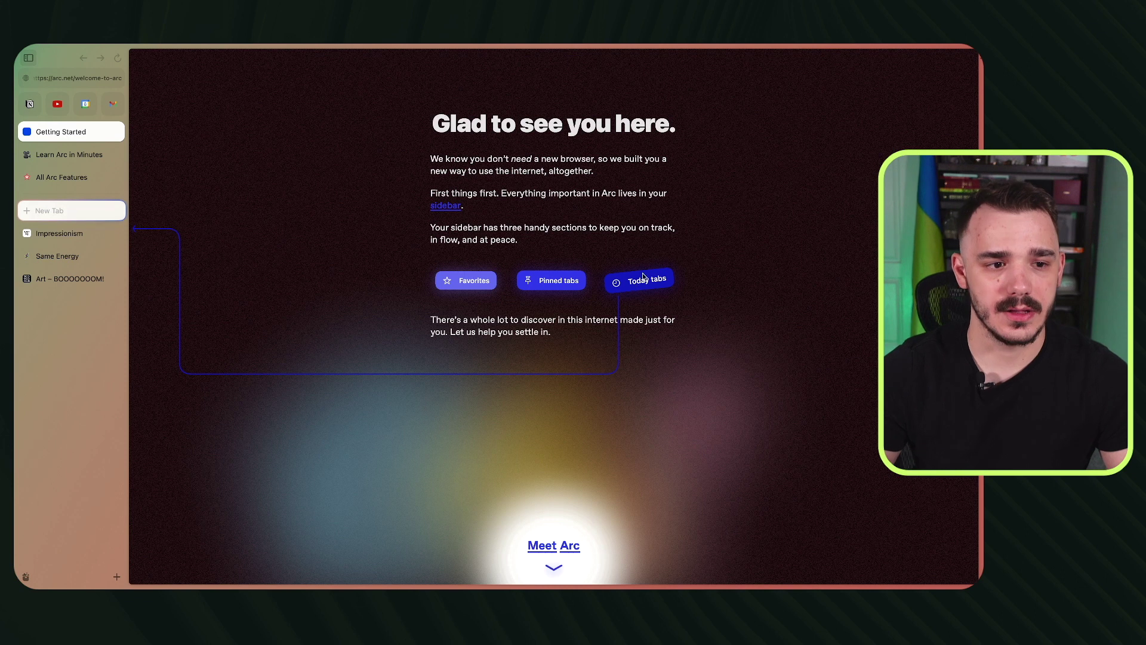
pyautogui.press('super+comma')
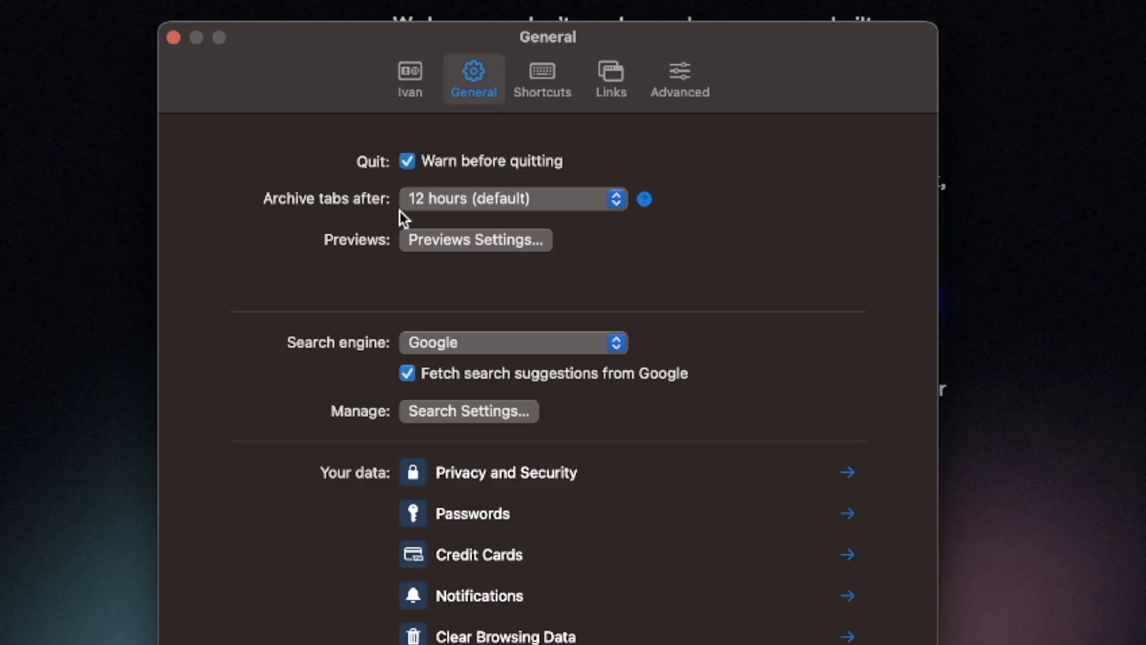
pyautogui.click(423, 205)
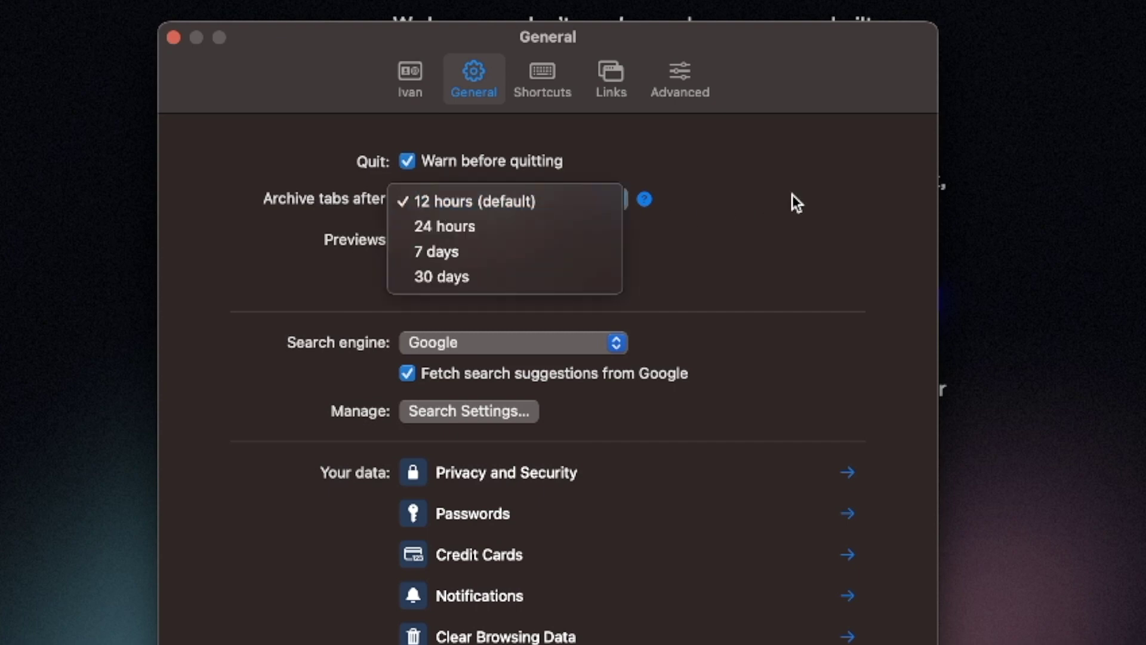
pyautogui.click(795, 197)
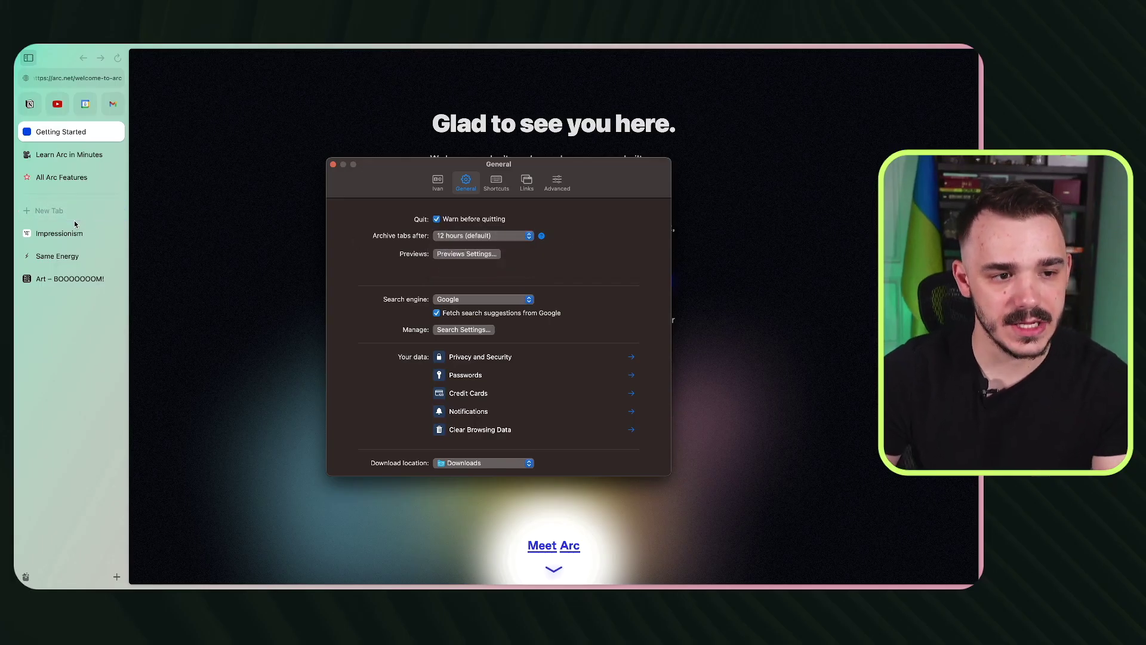
pyautogui.click(87, 321)
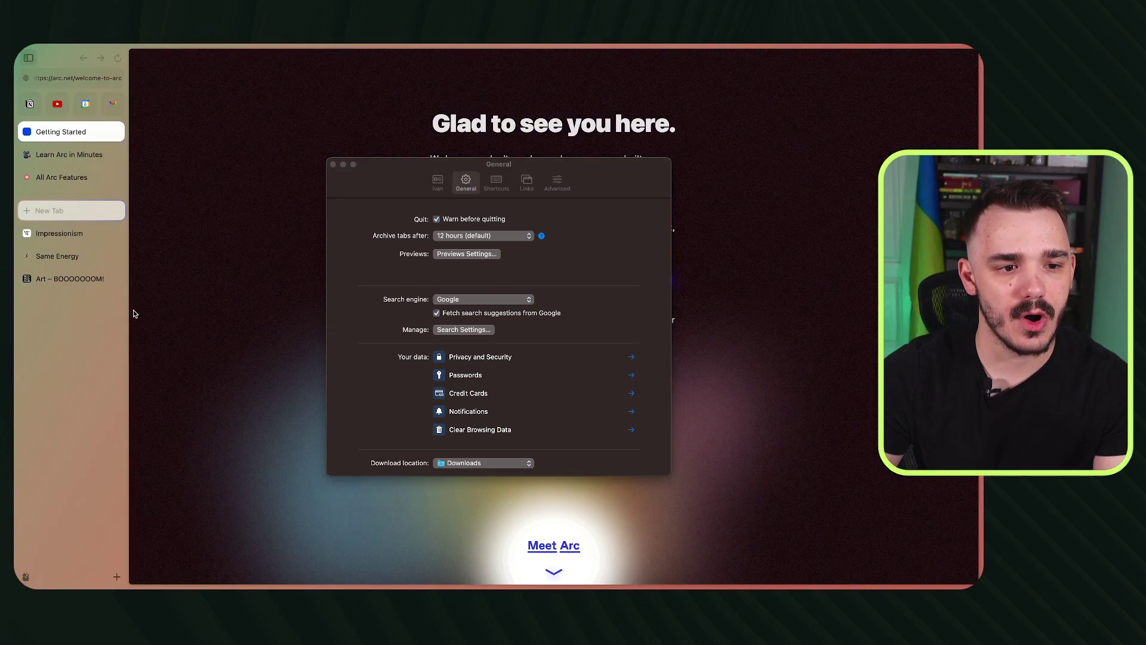
pyautogui.click(353, 328)
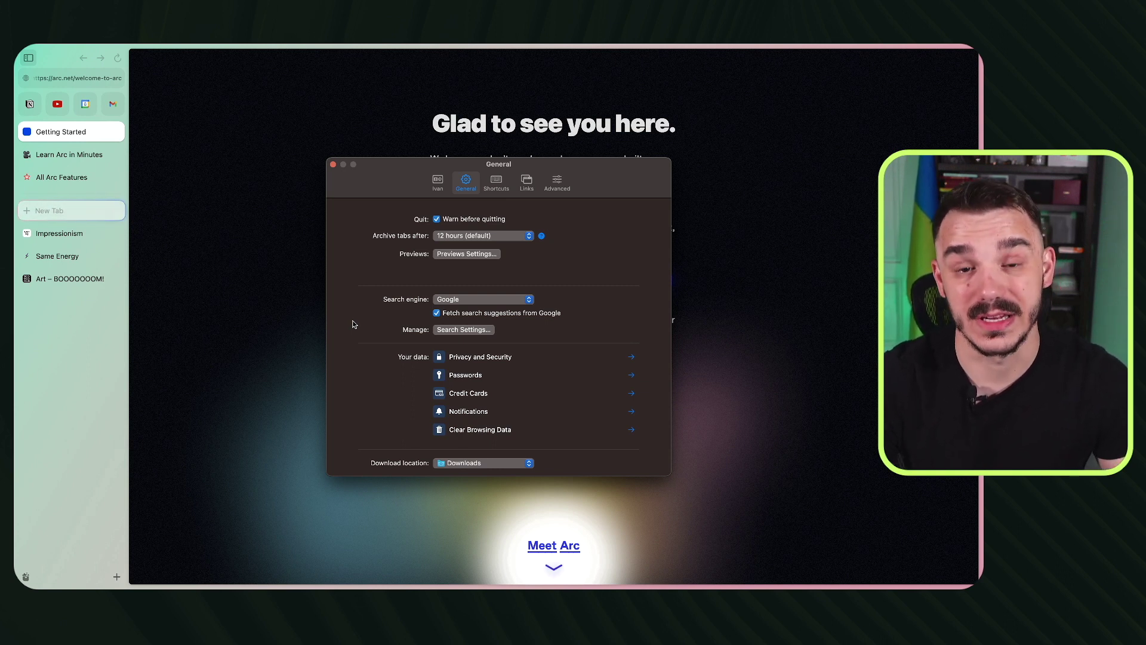
pyautogui.press('super+w')
pyautogui.scroll(-10, 563, 371)
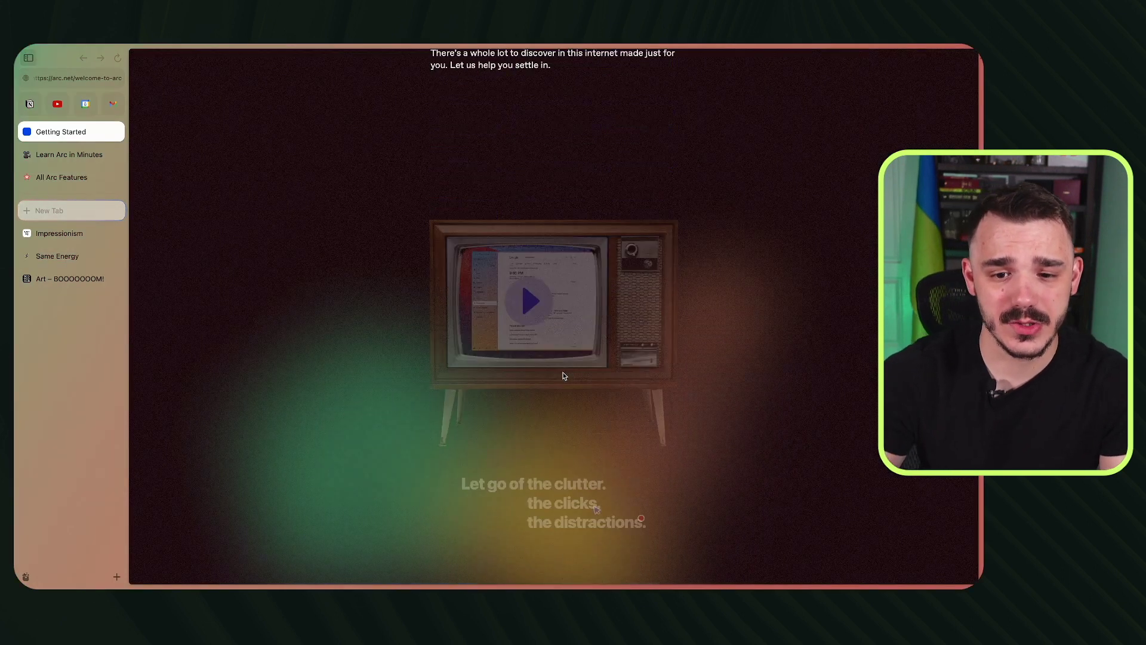
pyautogui.click(541, 276)
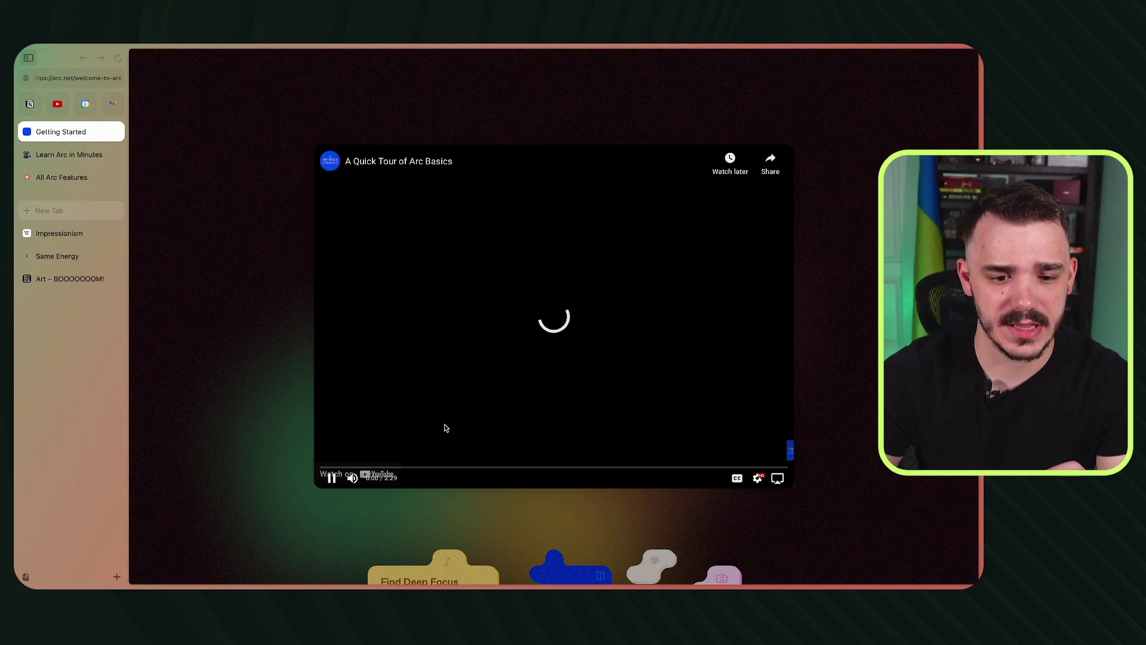
pyautogui.click(645, 246)
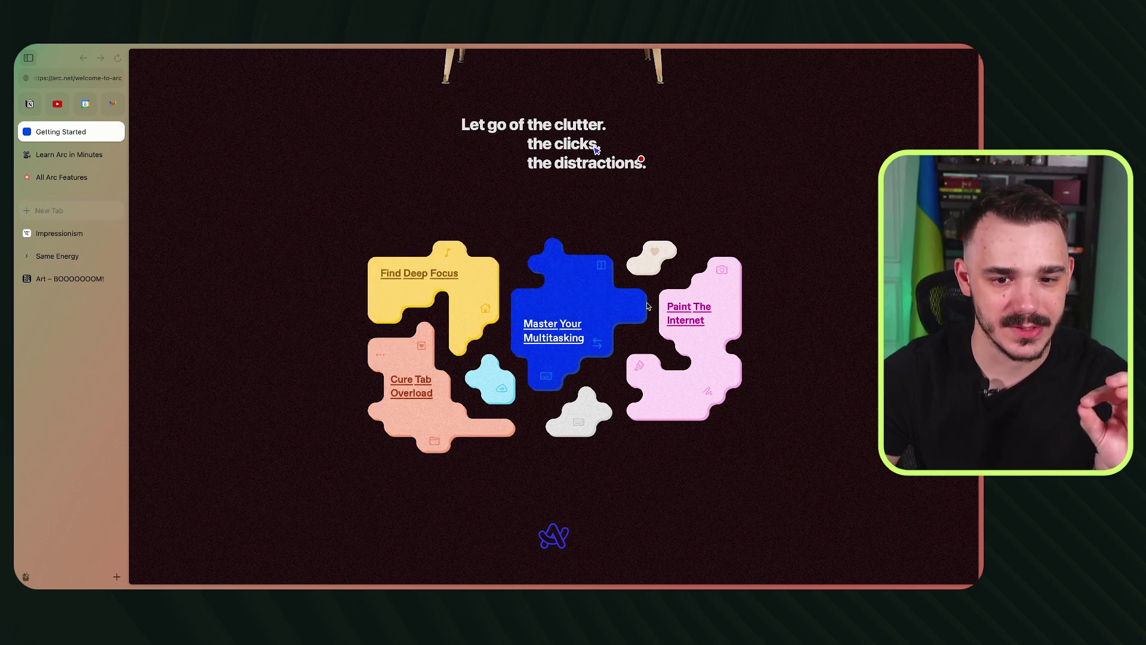
pyautogui.click(612, 319)
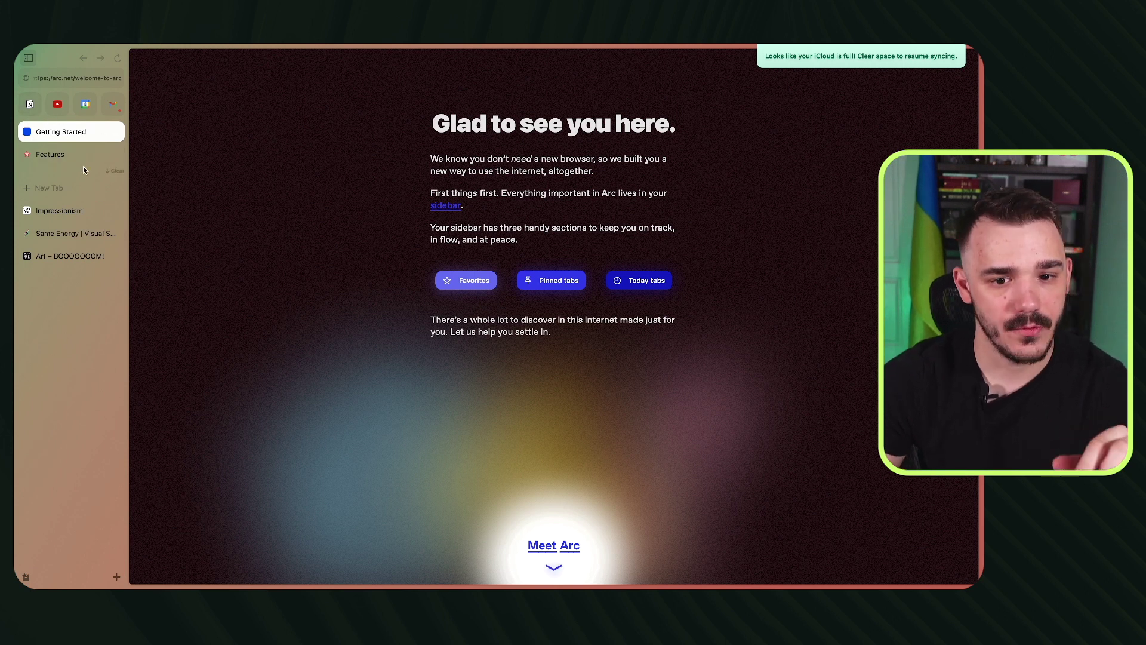
# Step: Switch between Features and Getting Started, unloading and reopening the Features page
pyautogui.click(63, 155)
pyautogui.click(62, 139)
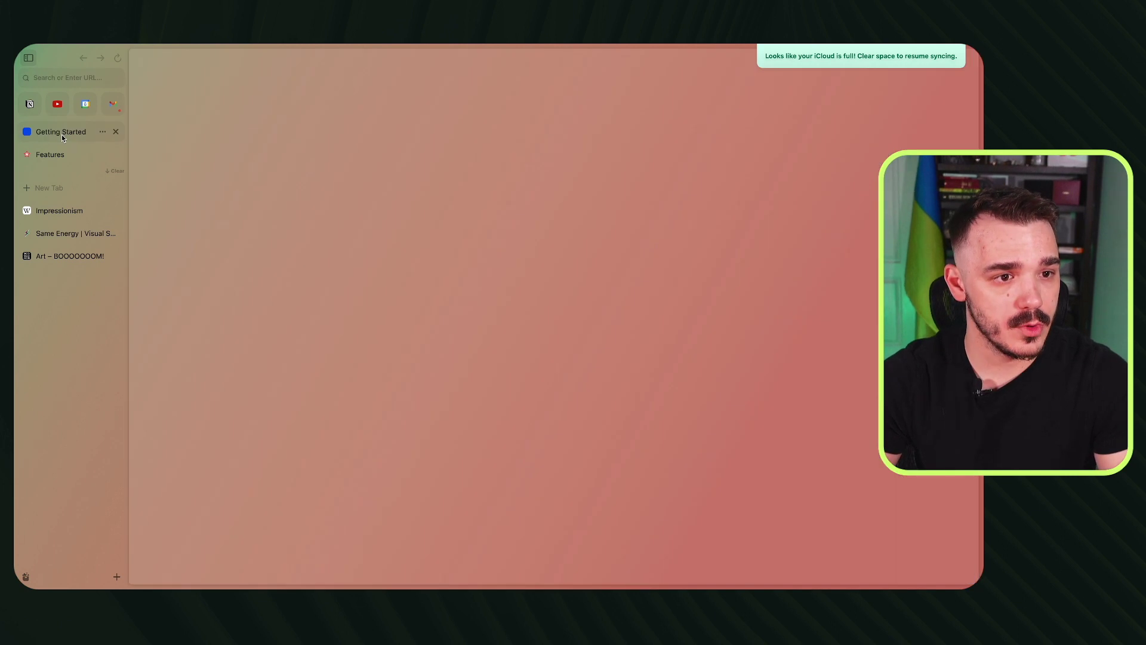
pyautogui.click(63, 146)
pyautogui.press('super+w')
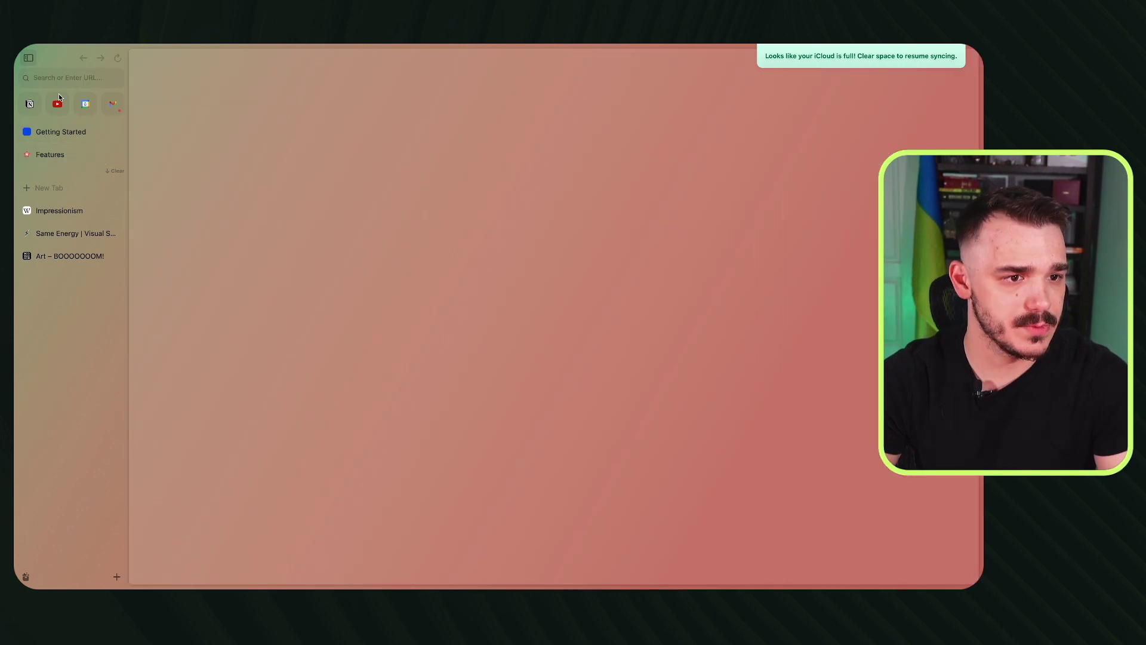
pyautogui.click(55, 140)
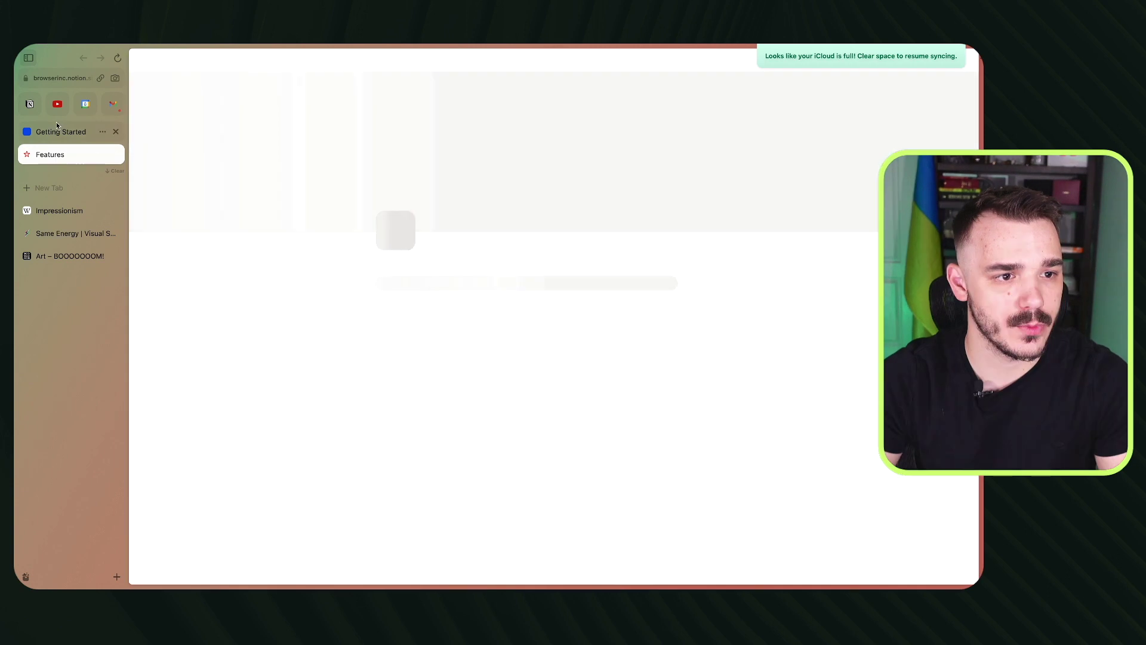
pyautogui.click(56, 131)
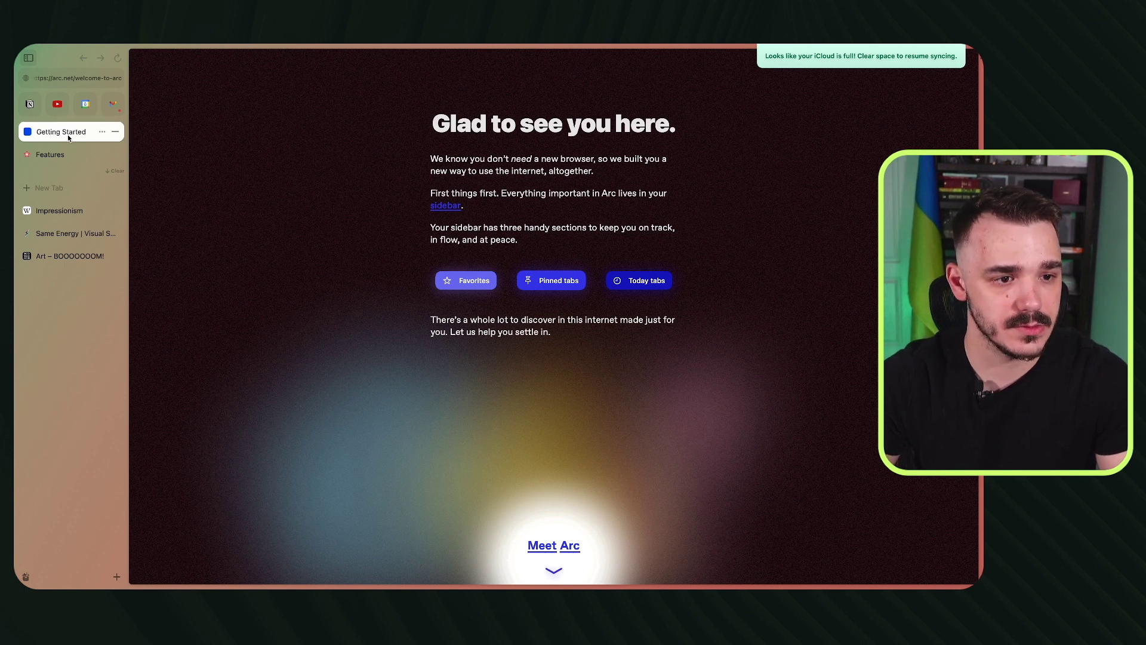
# Step: Move Getting Started down among today's tabs and close the Features tab
pyautogui.moveTo(67, 134)
pyautogui.mouseDown()
pyautogui.moveTo(70, 213)
pyautogui.moveTo(64, 143)
pyautogui.mouseUp()
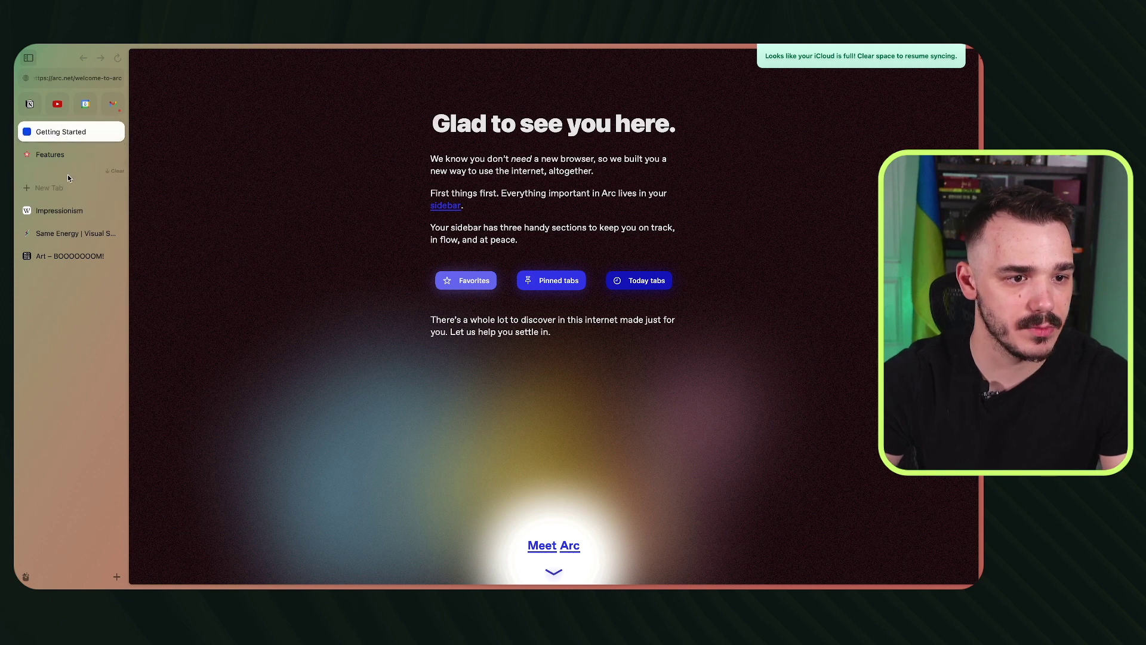
pyautogui.click(50, 154)
pyautogui.press('super+w')
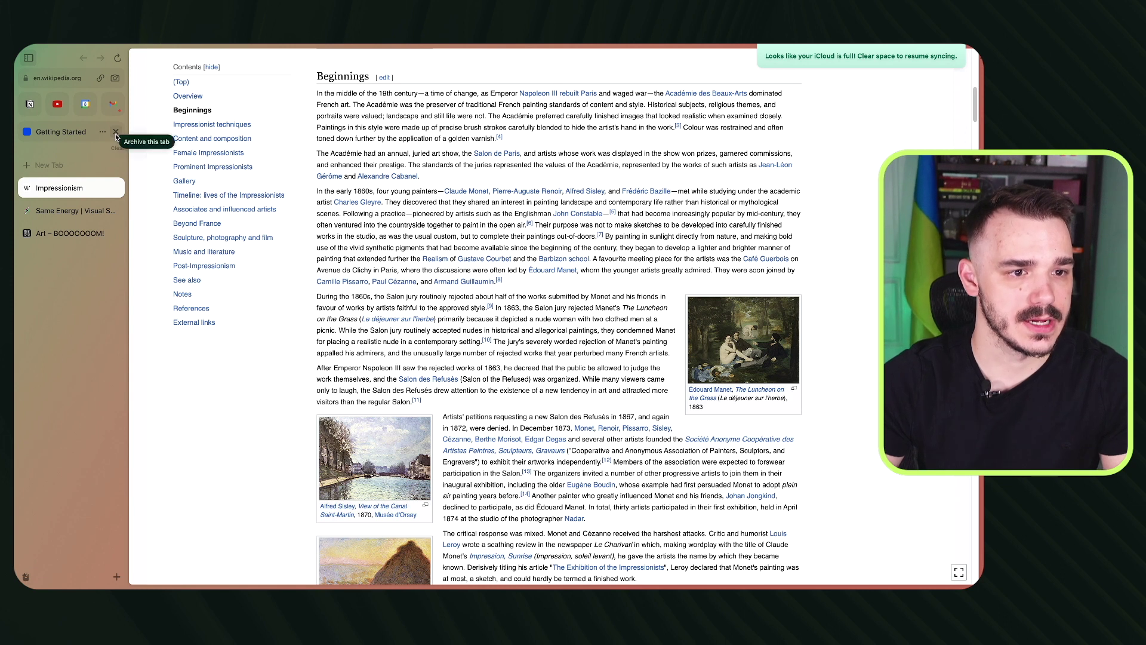
# Step: Archive Getting Started, create the Ad accounts folder, and check its Google Ads tab
pyautogui.click(116, 131)
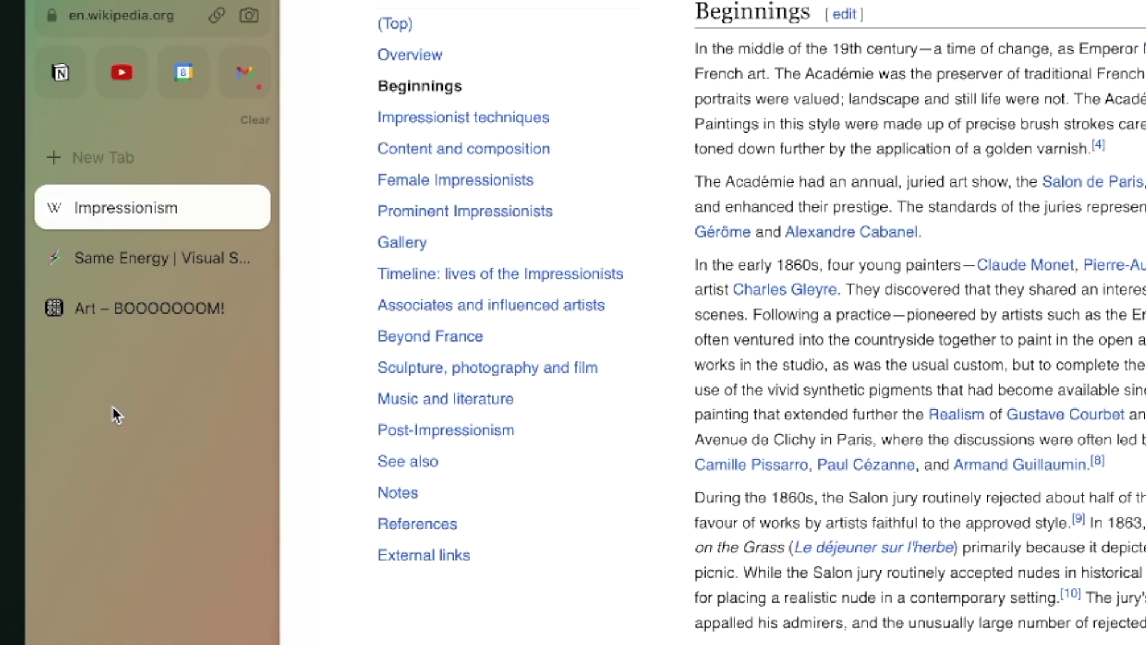
pyautogui.rightClick(116, 415)
pyautogui.click(188, 477)
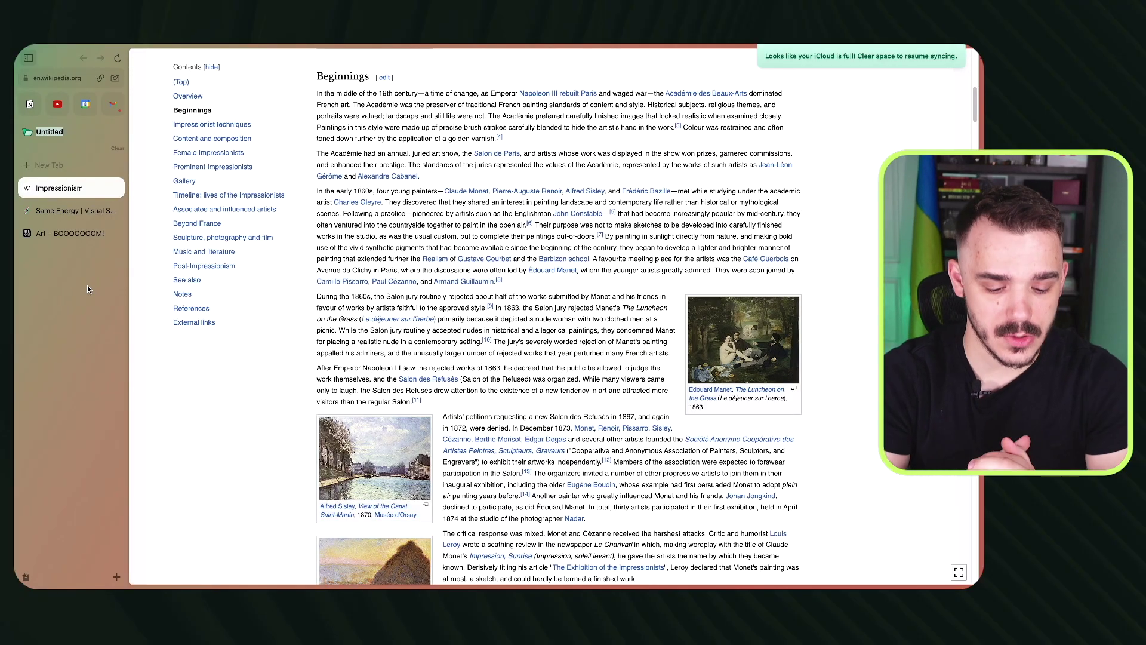
pyautogui.write('A')
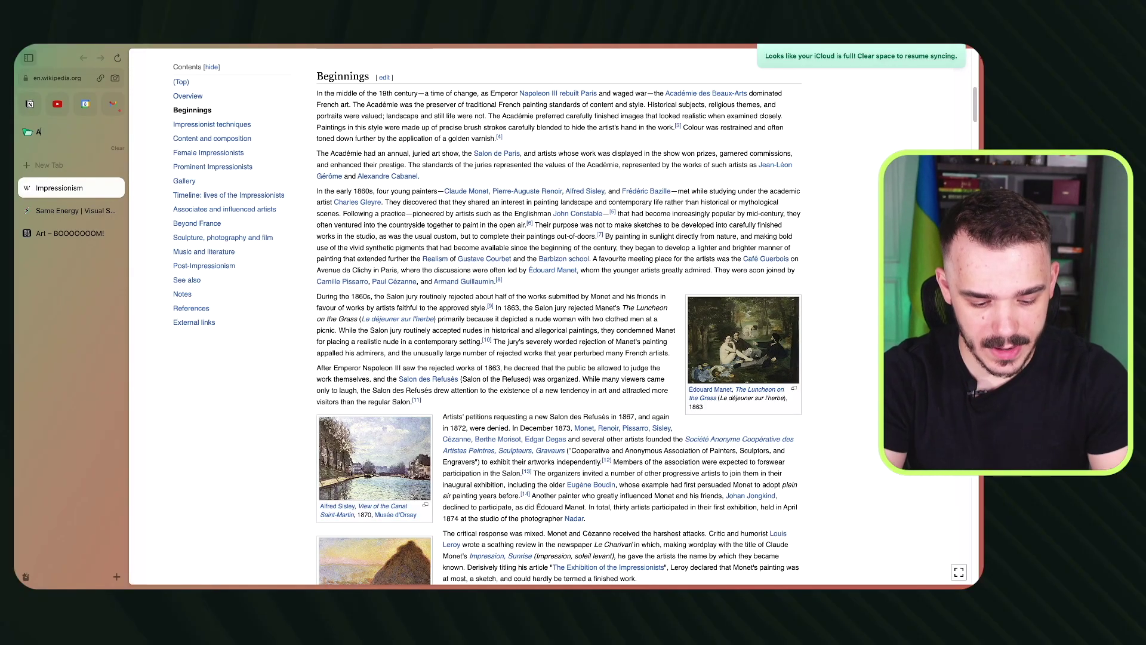
pyautogui.write('ds')
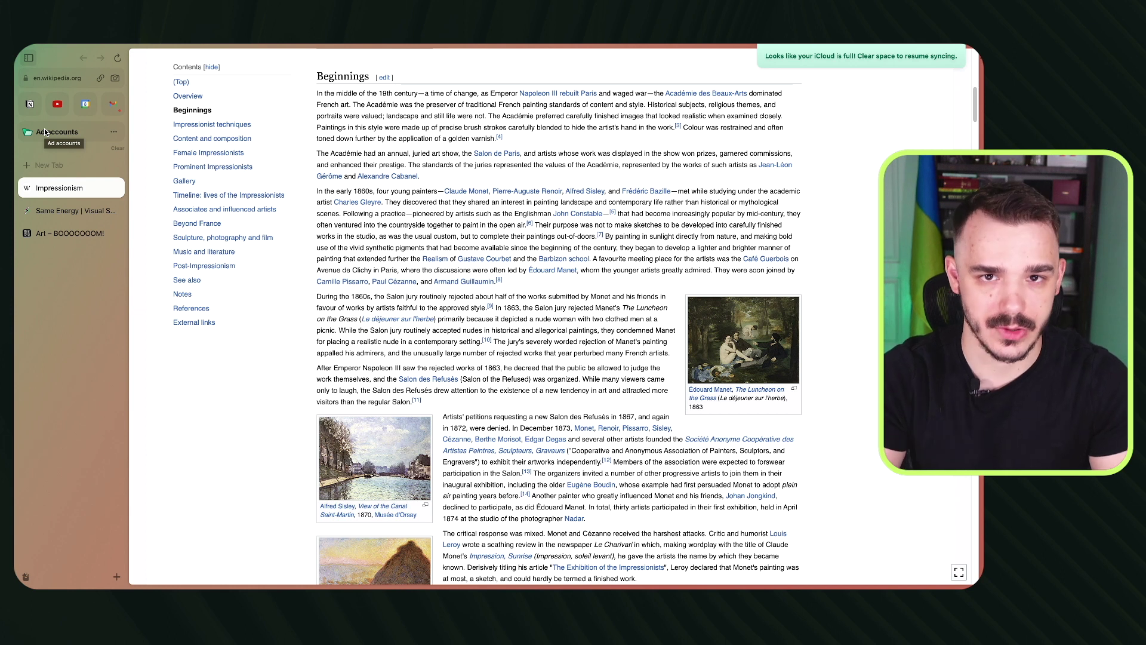
pyautogui.click(45, 132)
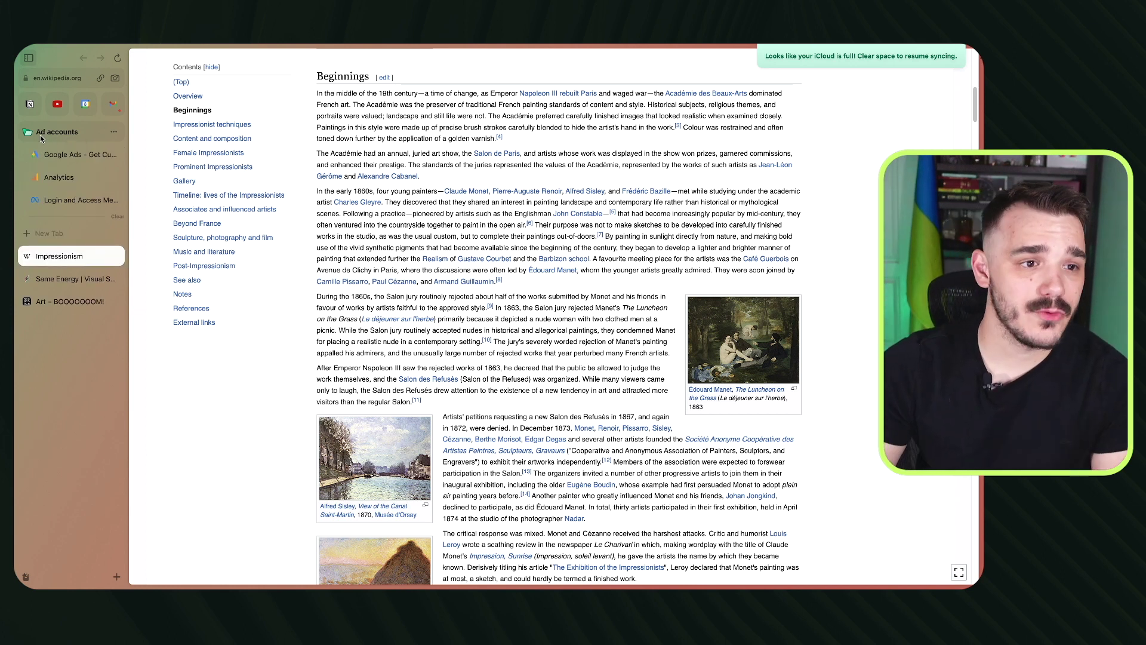
pyautogui.click(66, 156)
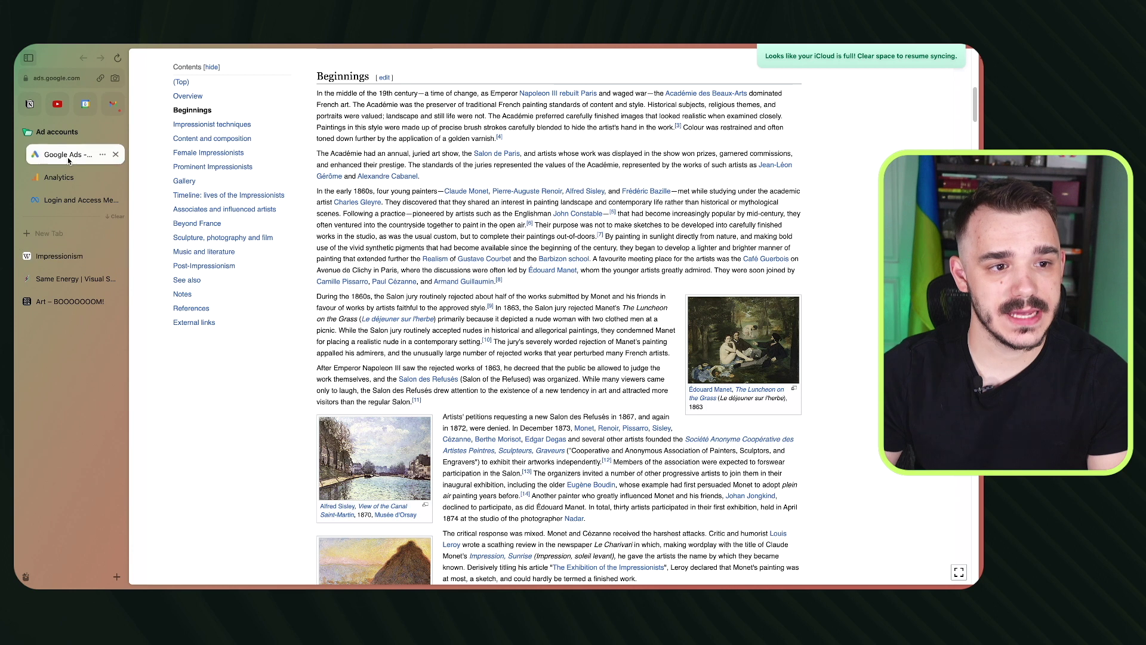
pyautogui.click(54, 127)
# Step: Create a second sidebar folder named Business Social
pyautogui.rightClick(68, 273)
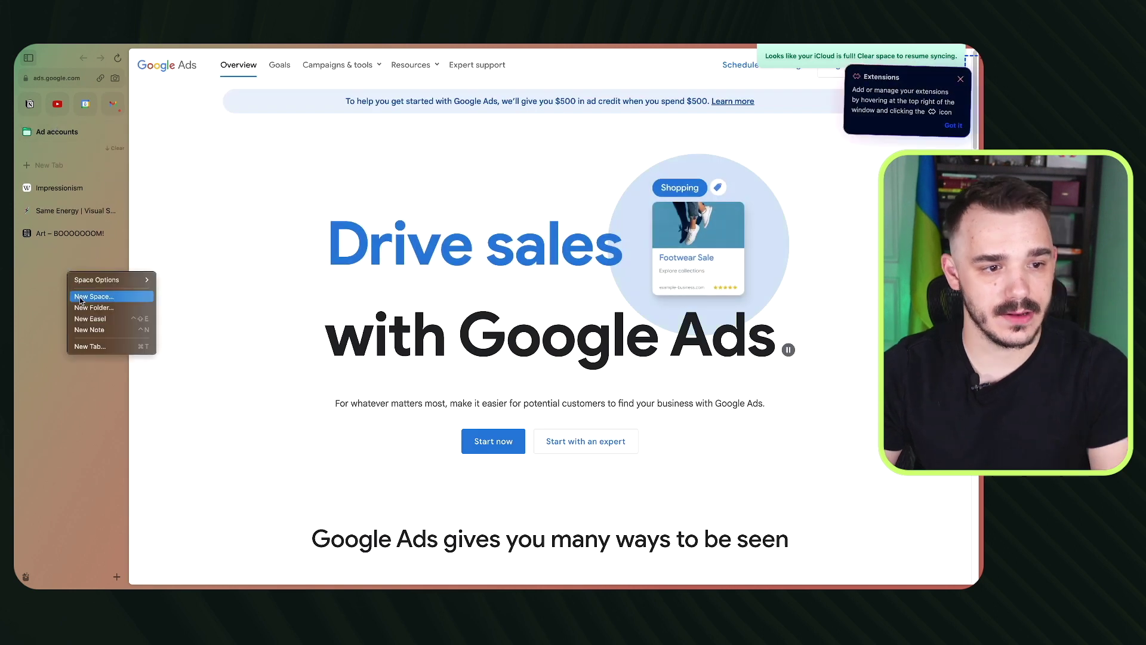
pyautogui.click(91, 307)
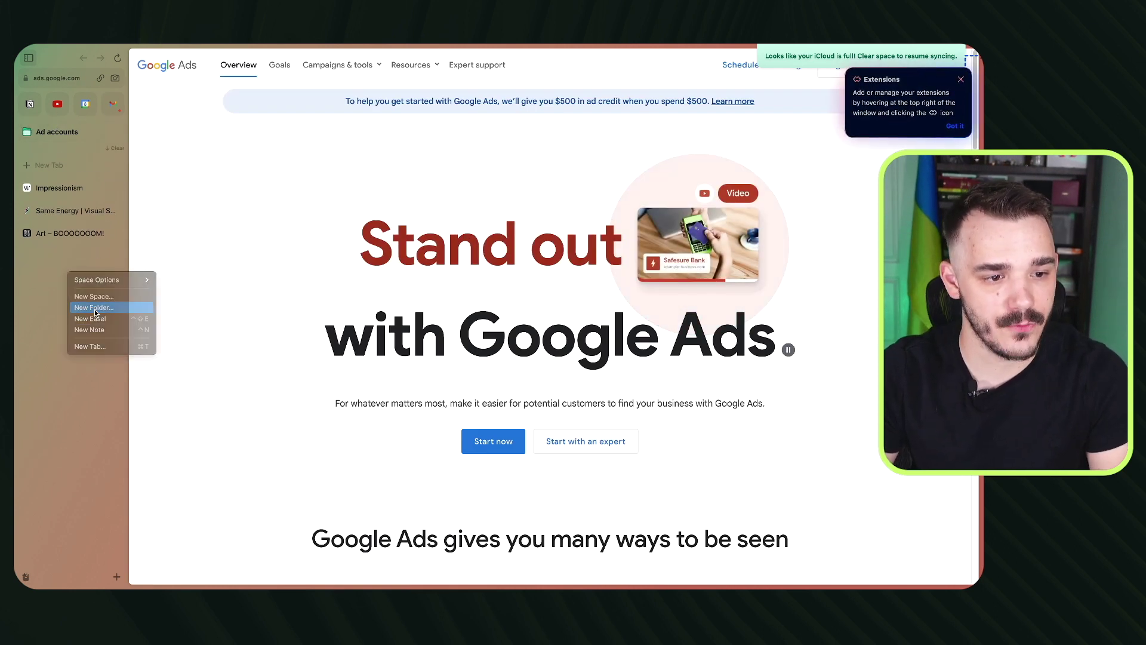
pyautogui.write('Business Social')
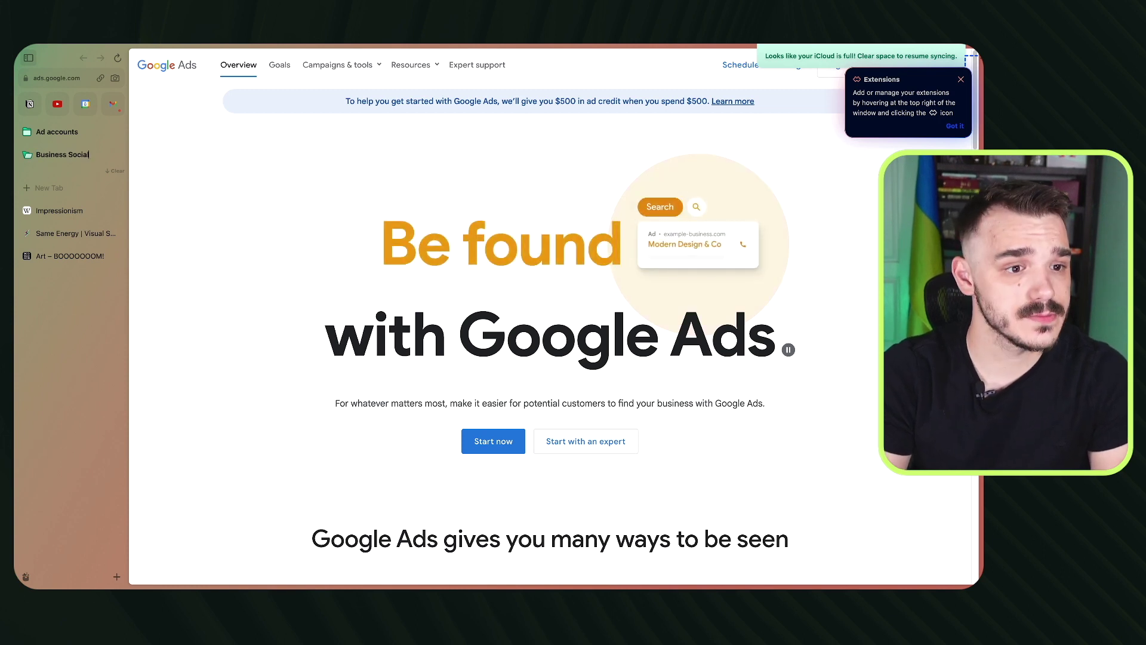
pyautogui.press('Return')
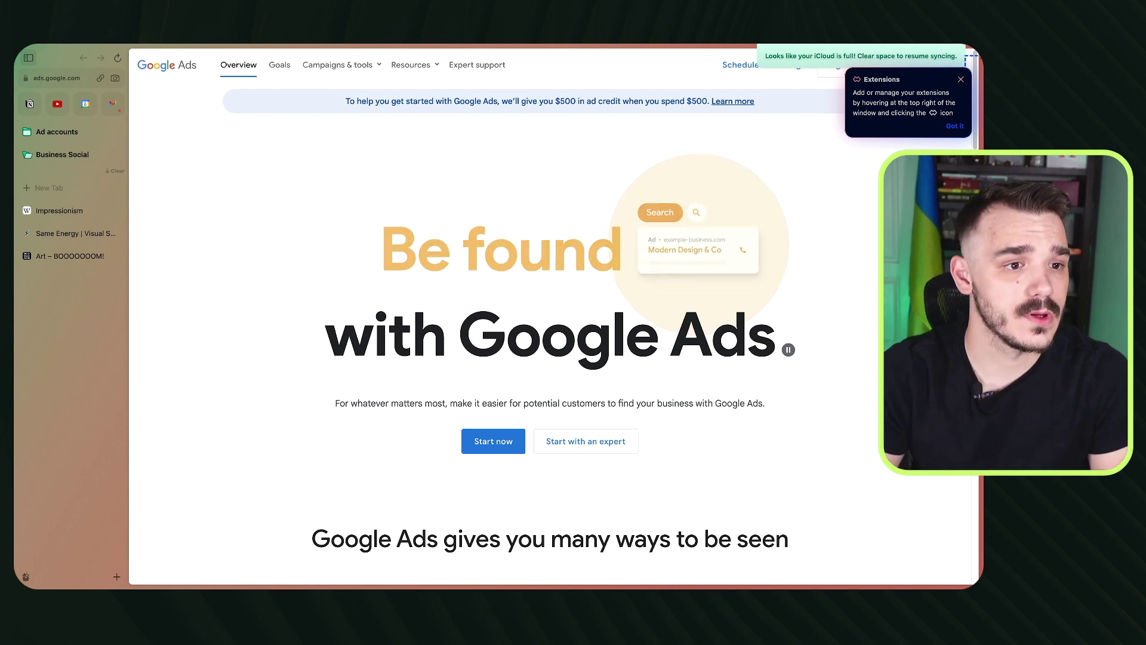
# Step: Open facebook.com in a new tab, file it into Business Social, and collapse the folder
pyautogui.click(56, 188)
pyautogui.write('facebook')
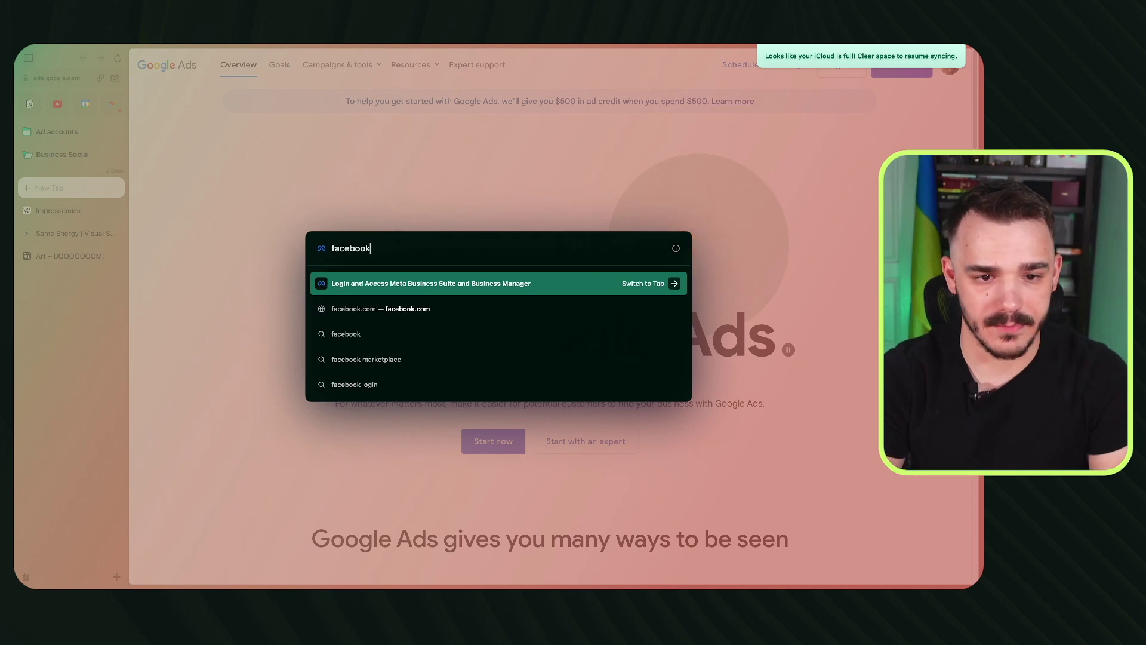
pyautogui.write('.com')
pyautogui.press('Return')
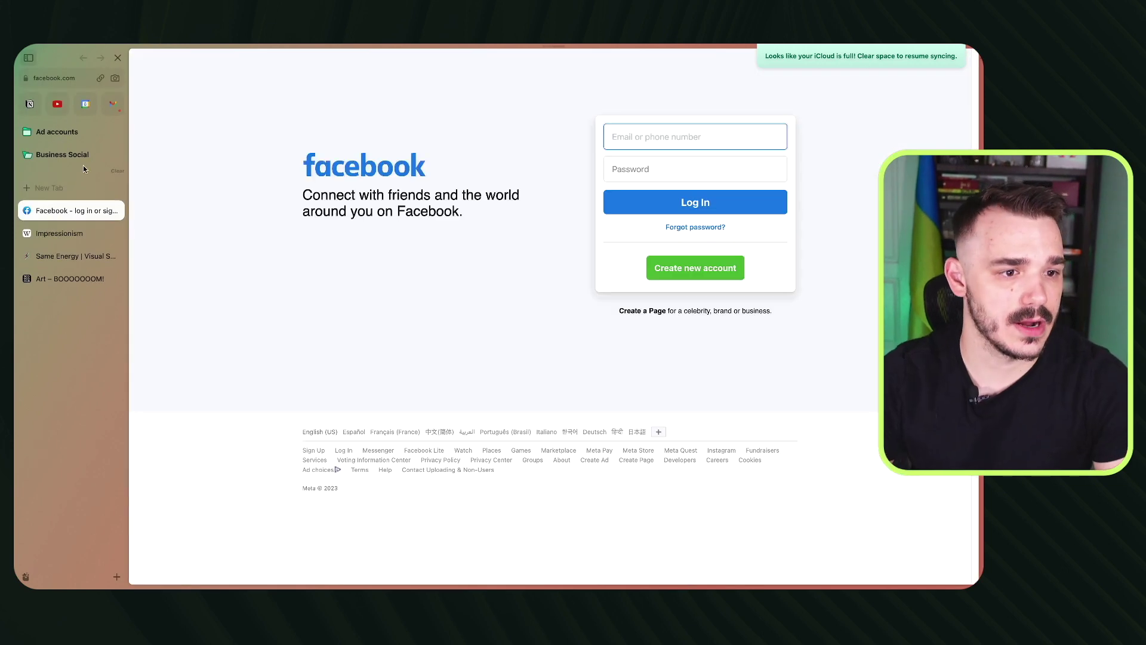
pyautogui.moveTo(54, 220); pyautogui.dragTo(53, 160)
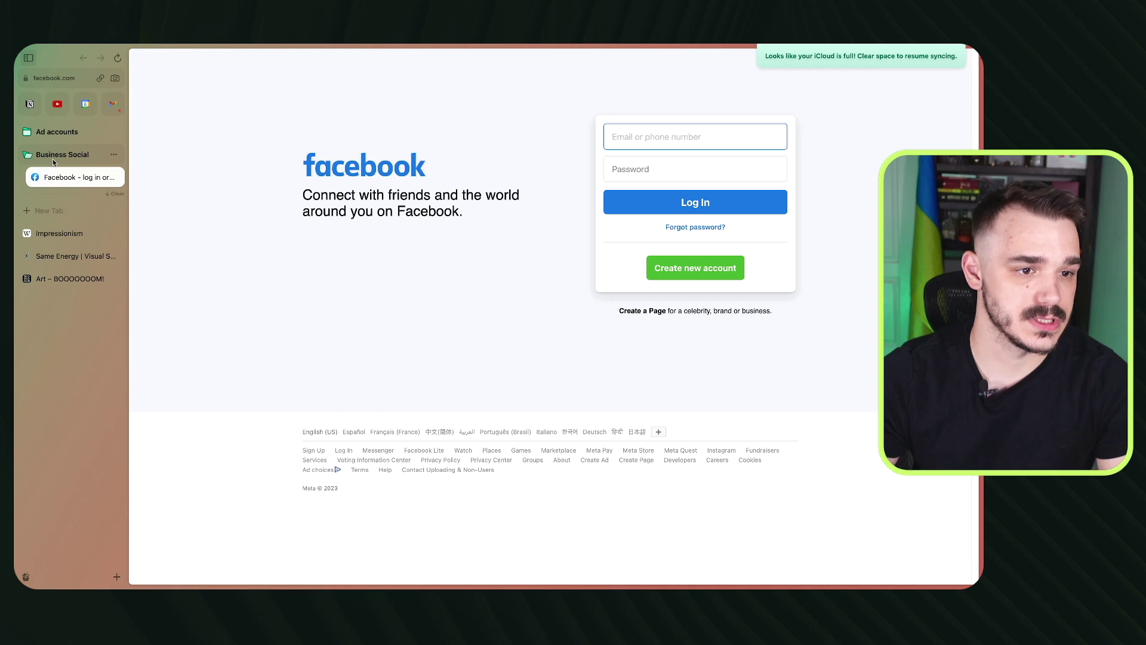
pyautogui.click(48, 157)
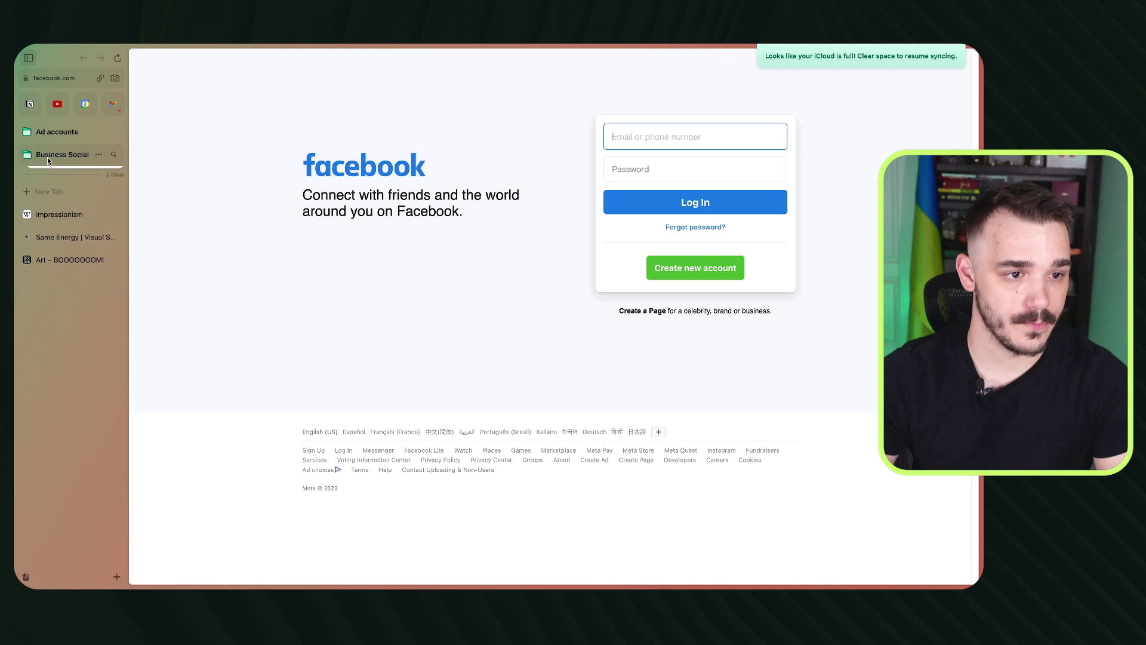
# Step: Create a new space named Personal and give it an emoji icon
pyautogui.rightClick(84, 350)
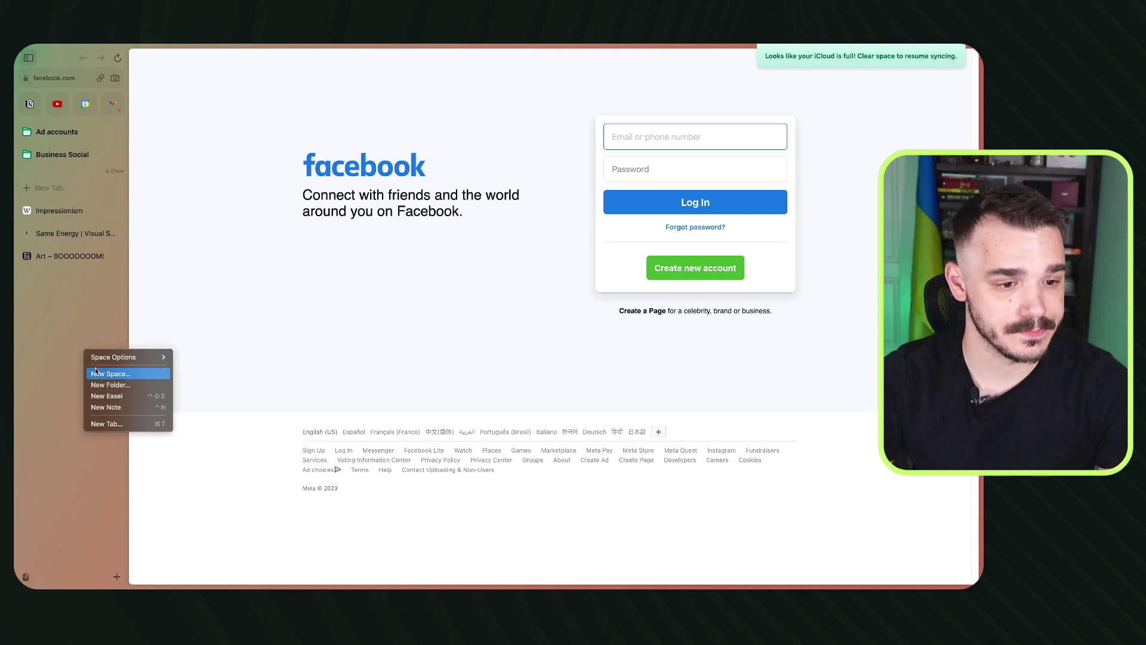
pyautogui.rightClick(65, 306)
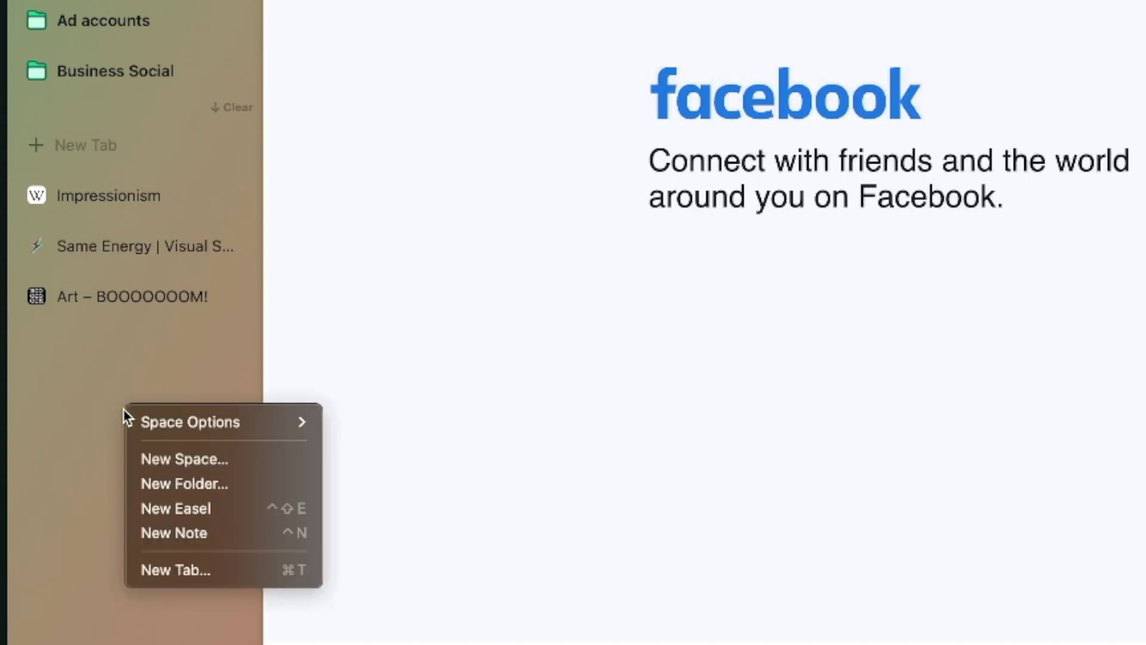
pyautogui.click(171, 461)
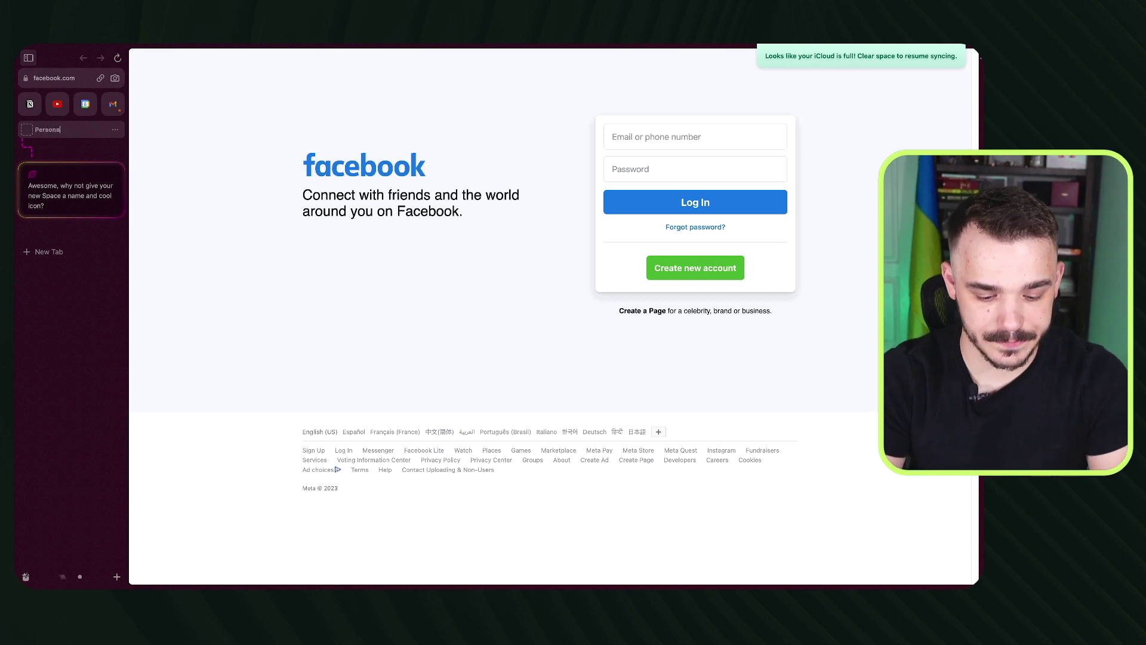
pyautogui.click(27, 132)
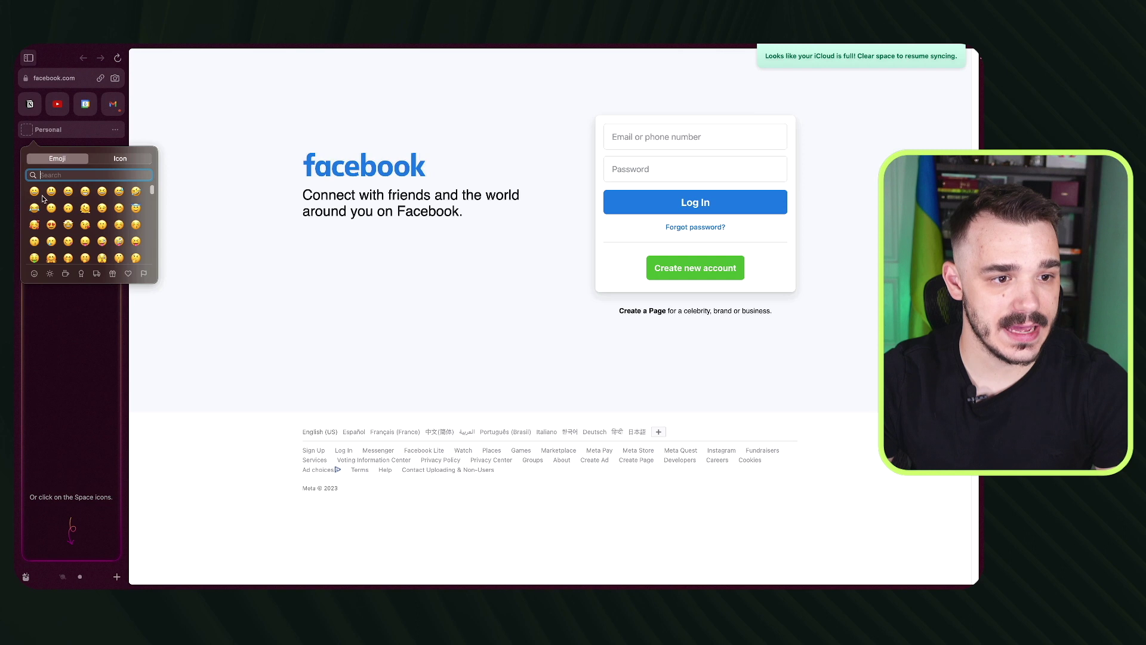
pyautogui.click(66, 274)
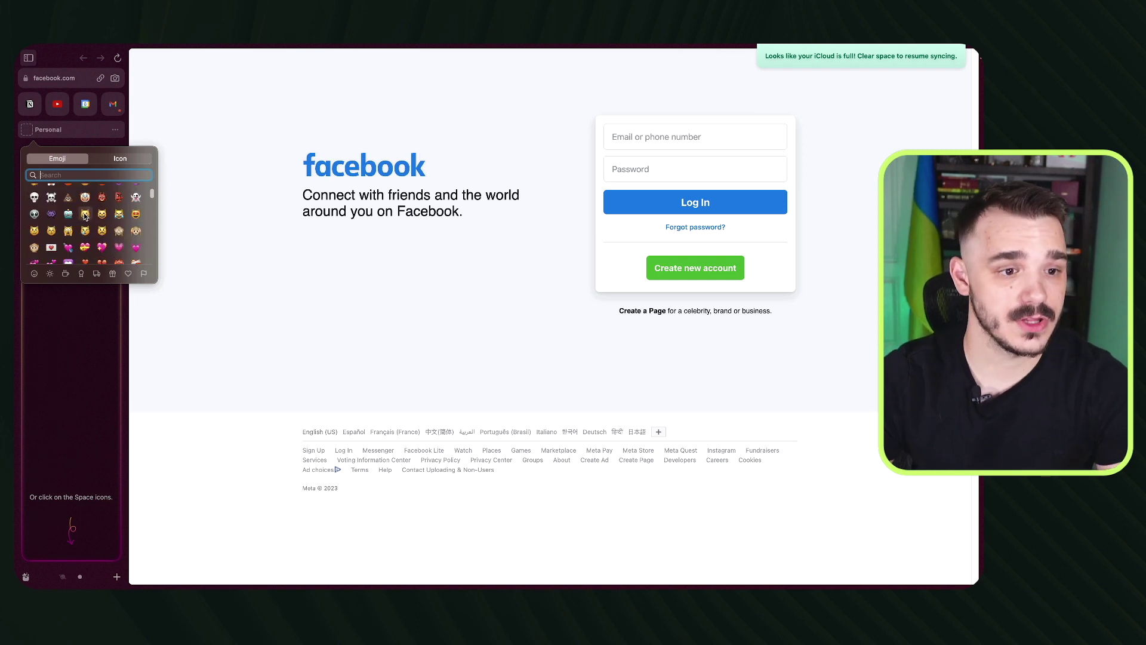
pyautogui.click(86, 224)
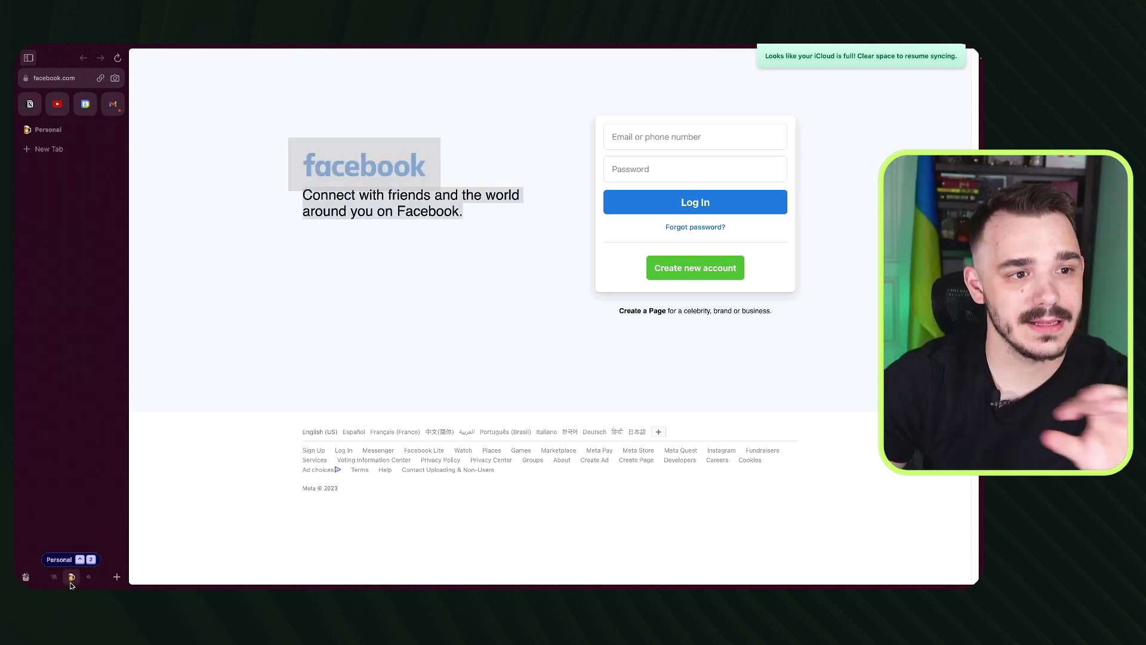
# Step: Create a separate profile for the Personal space and dismiss the empty favorites notice
pyautogui.rightClick(77, 130)
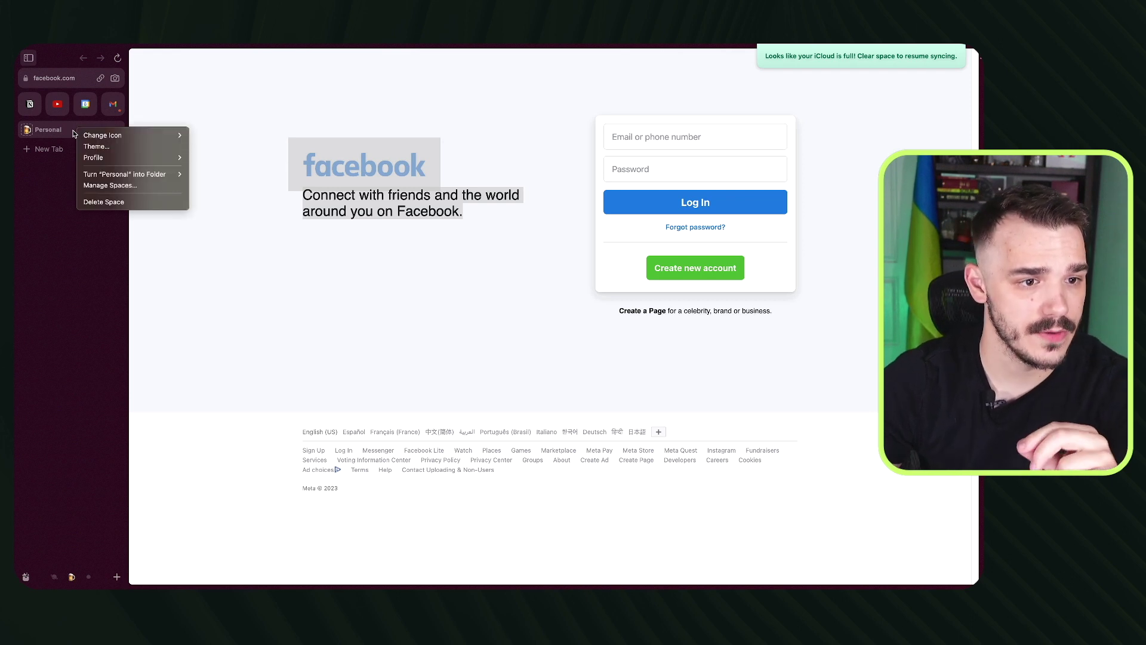
pyautogui.moveTo(99, 157)
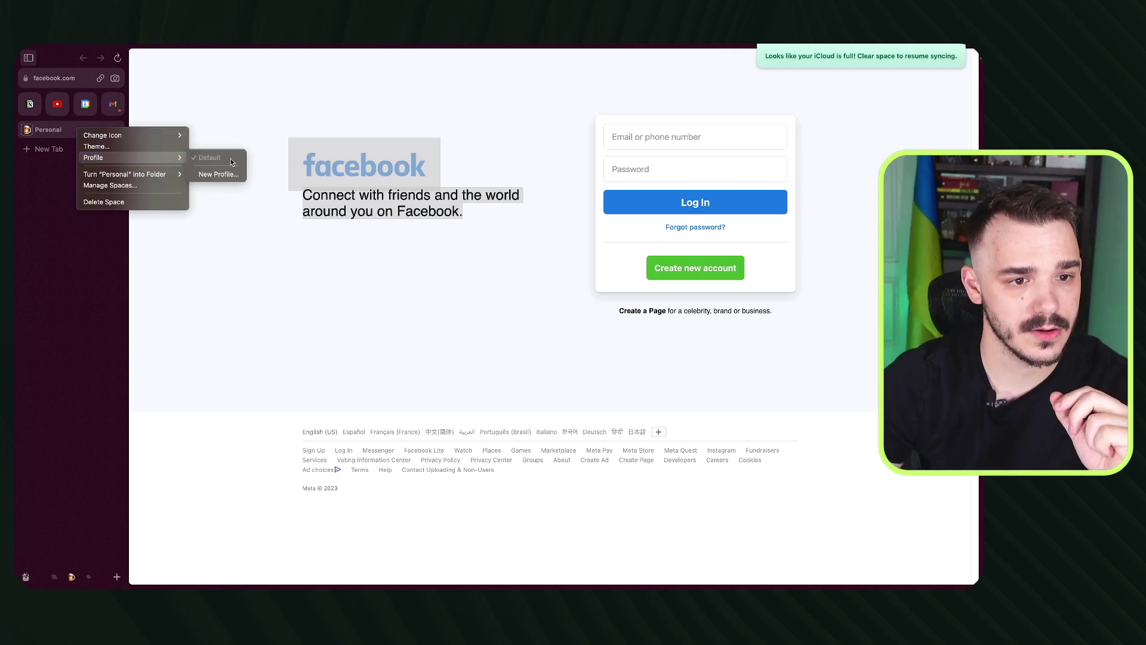
pyautogui.click(218, 175)
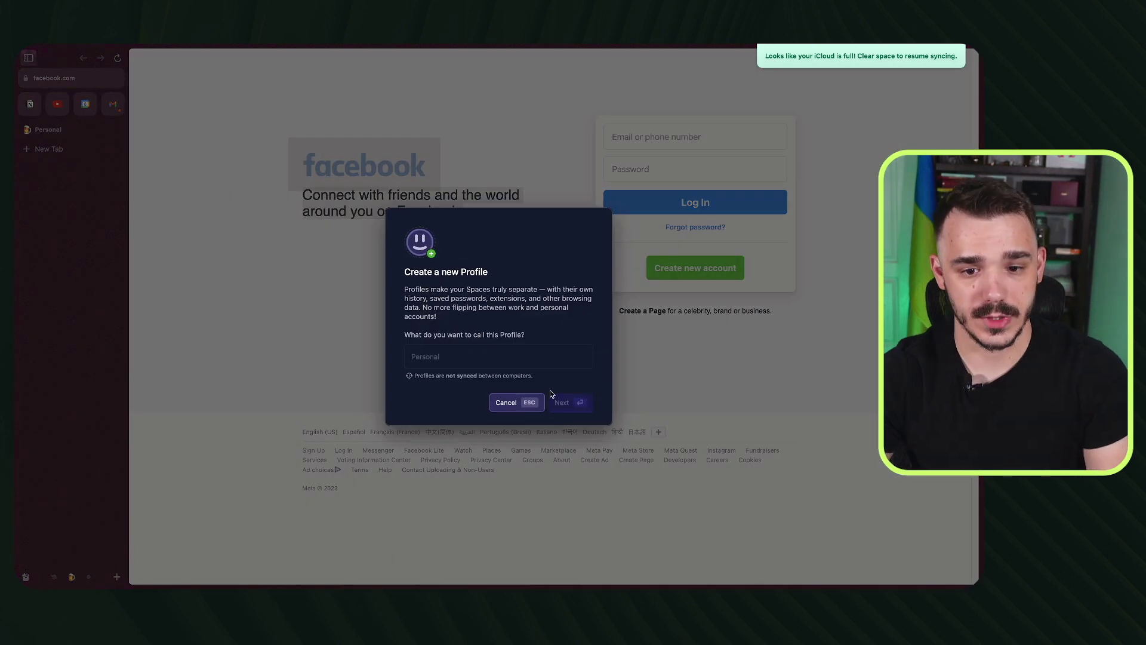
pyautogui.write('Person')
pyautogui.press('Return')
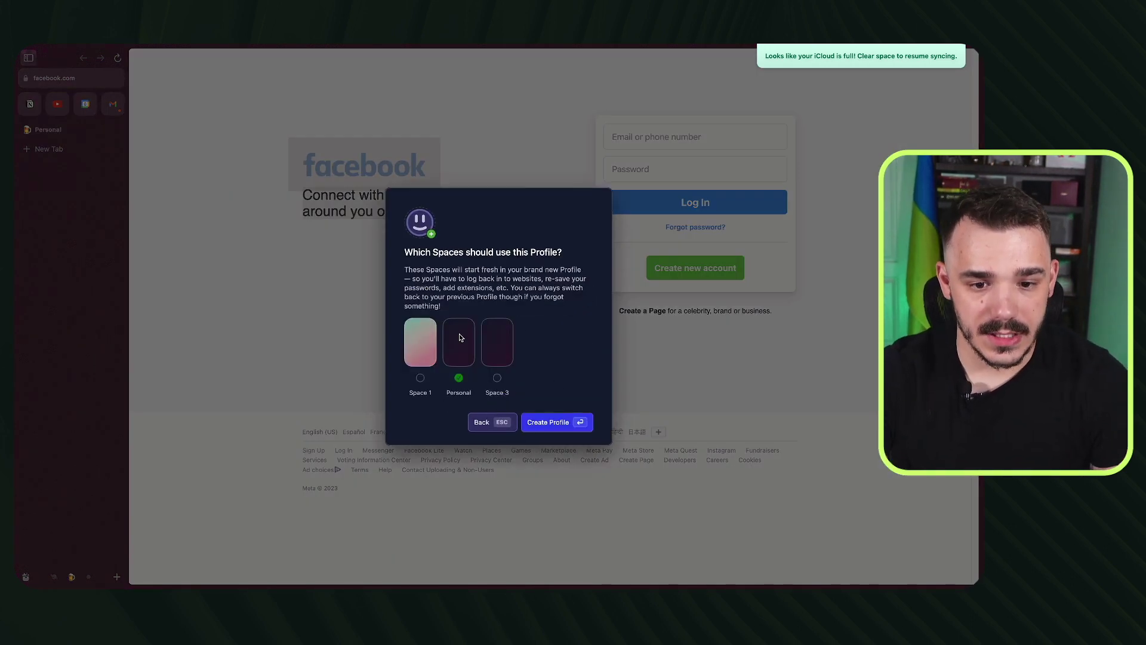
pyautogui.click(555, 422)
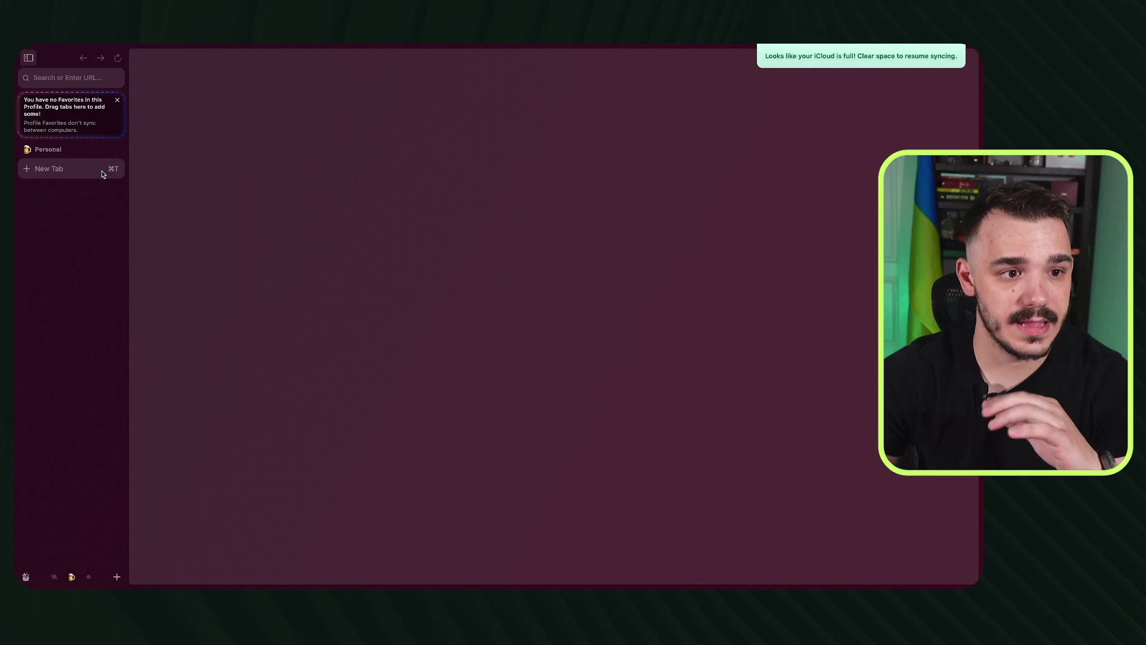
pyautogui.click(117, 101)
# Step: Open YouTube in Personal, then check the signed-in account on Space 1's pinned YouTube
pyautogui.click(41, 120)
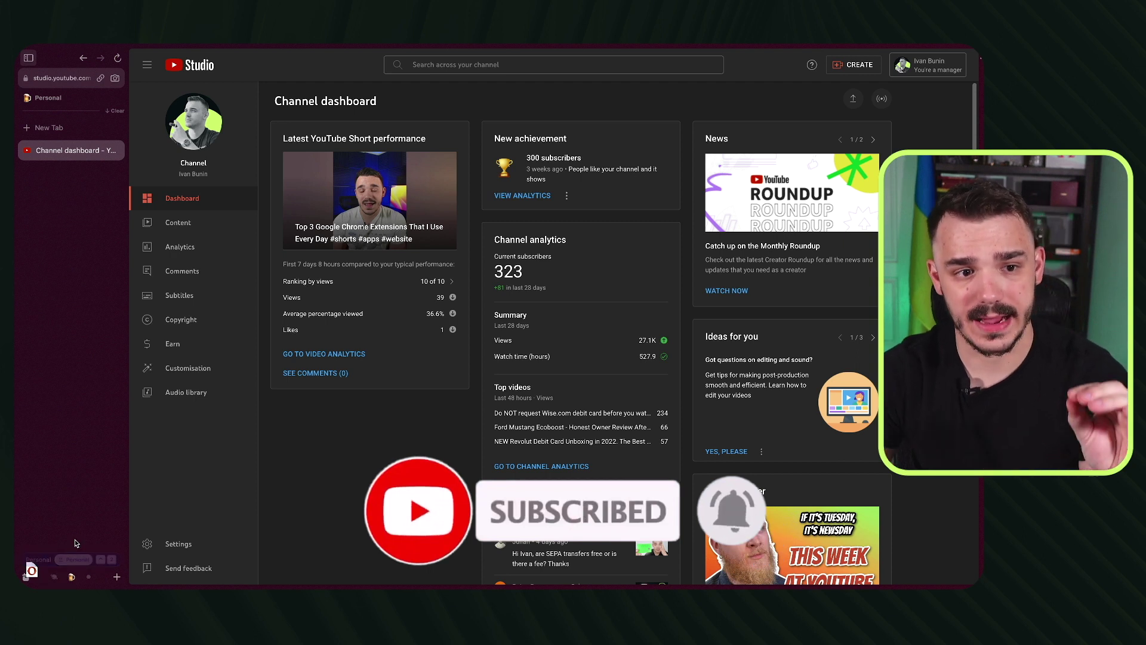
pyautogui.click(54, 577)
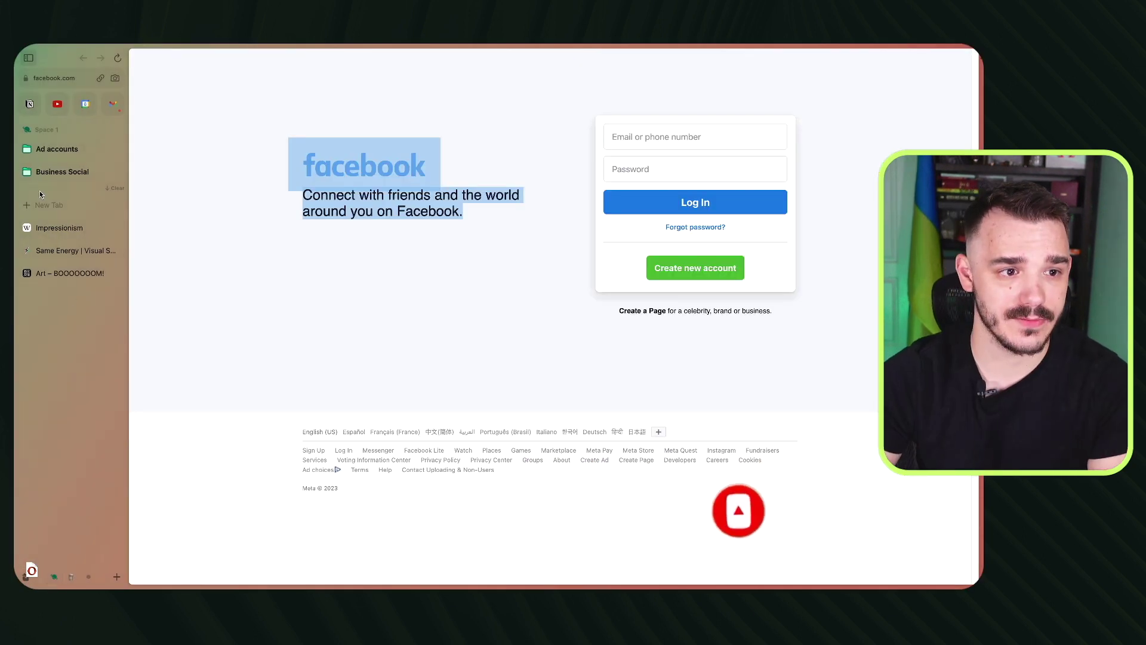
pyautogui.click(58, 149)
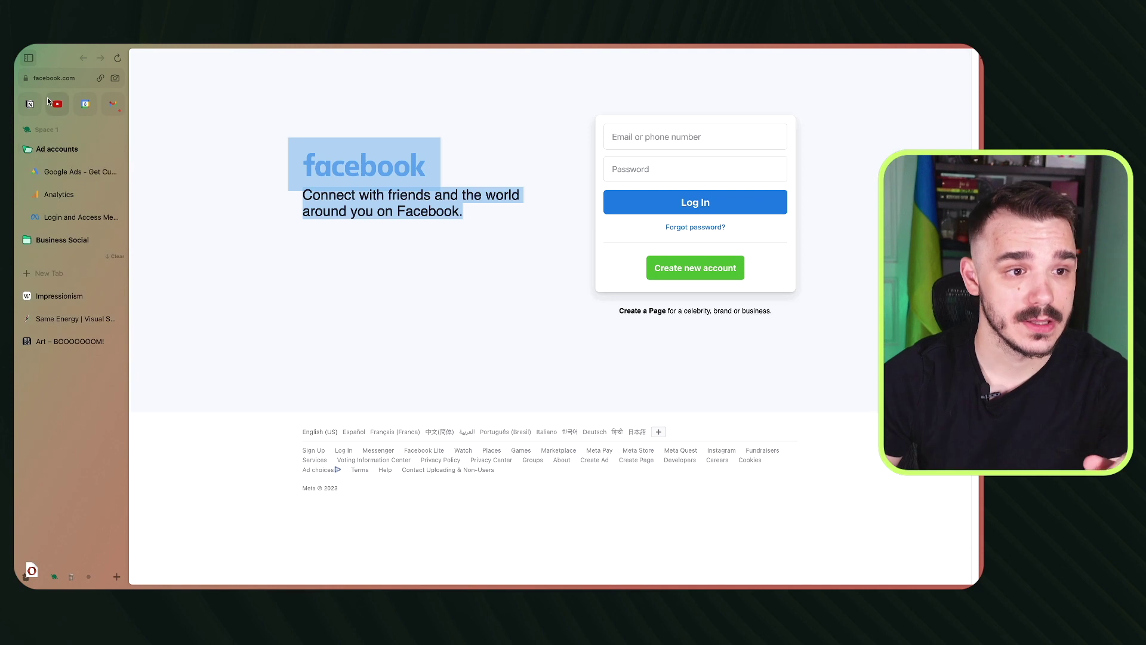
pyautogui.click(58, 104)
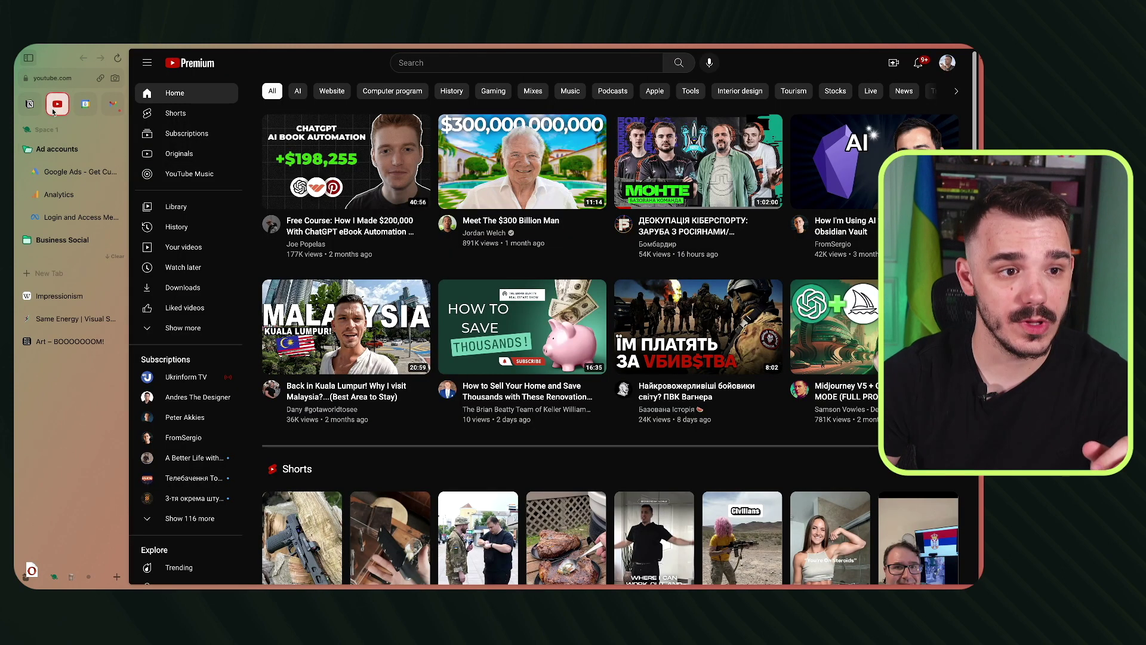
pyautogui.click(948, 63)
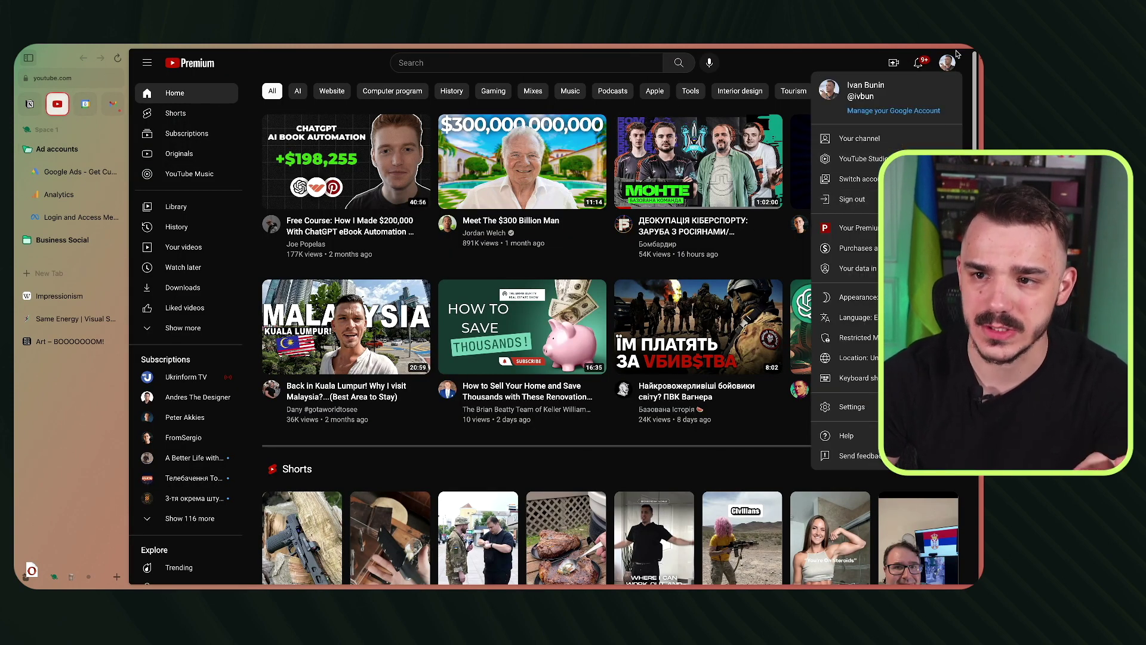
pyautogui.press('Escape')
# Step: Swipe back and forth between Personal and Space 1, ending on Space 1's YouTube home
pyautogui.click(70, 577)
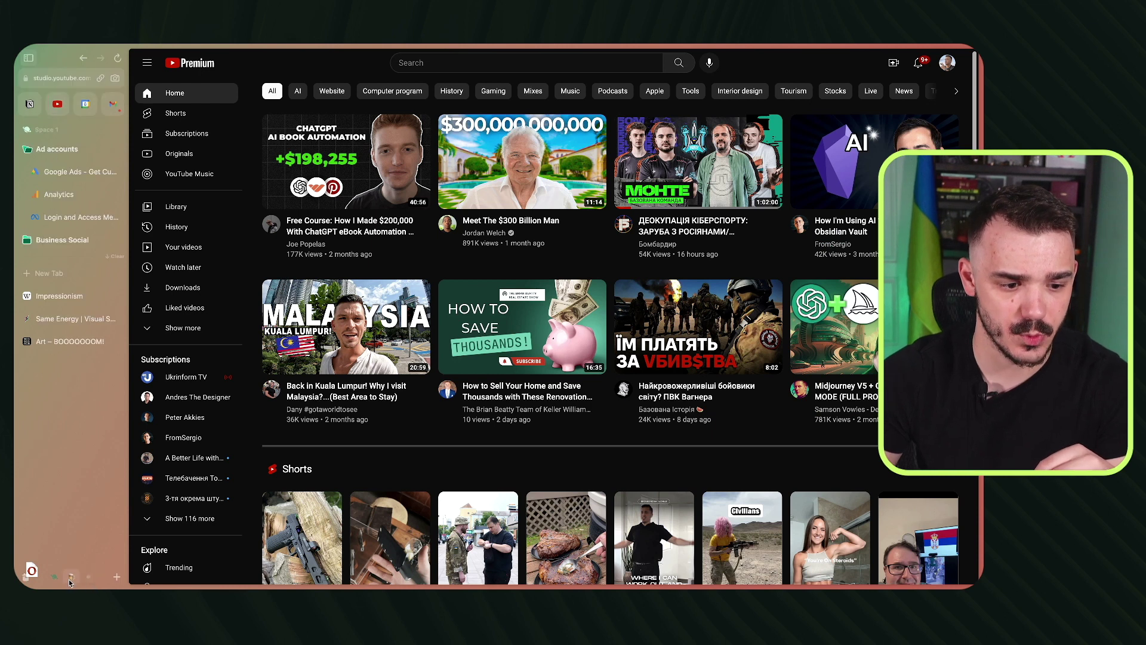
pyautogui.click(54, 577)
pyautogui.click(72, 577)
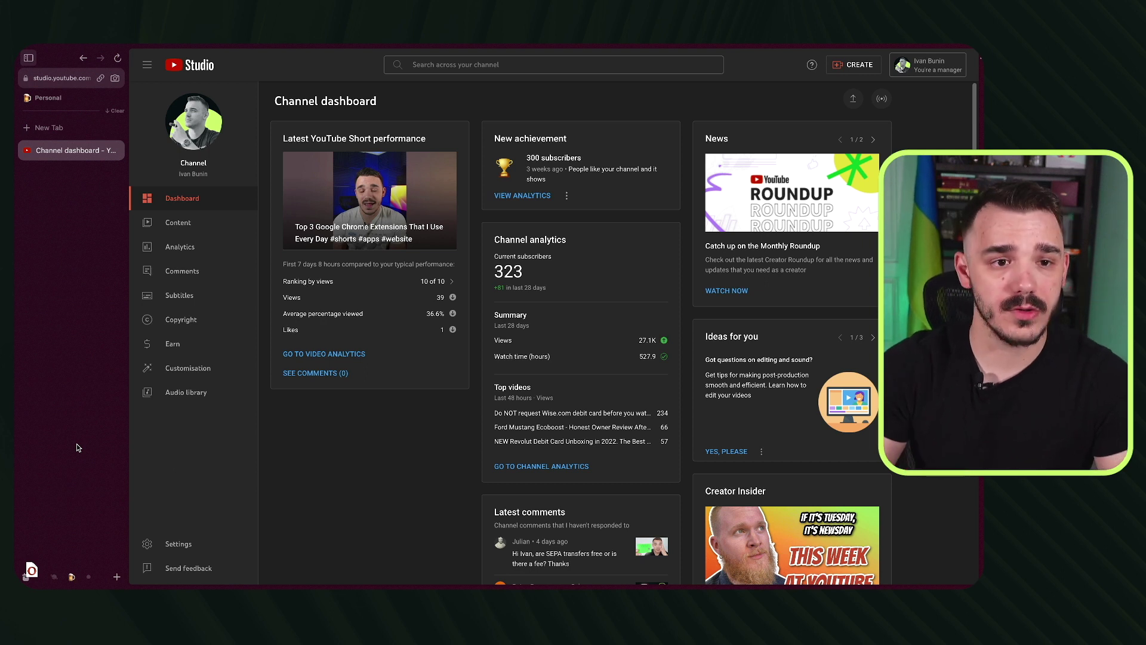
pyautogui.hscroll(-5, 54, 360)
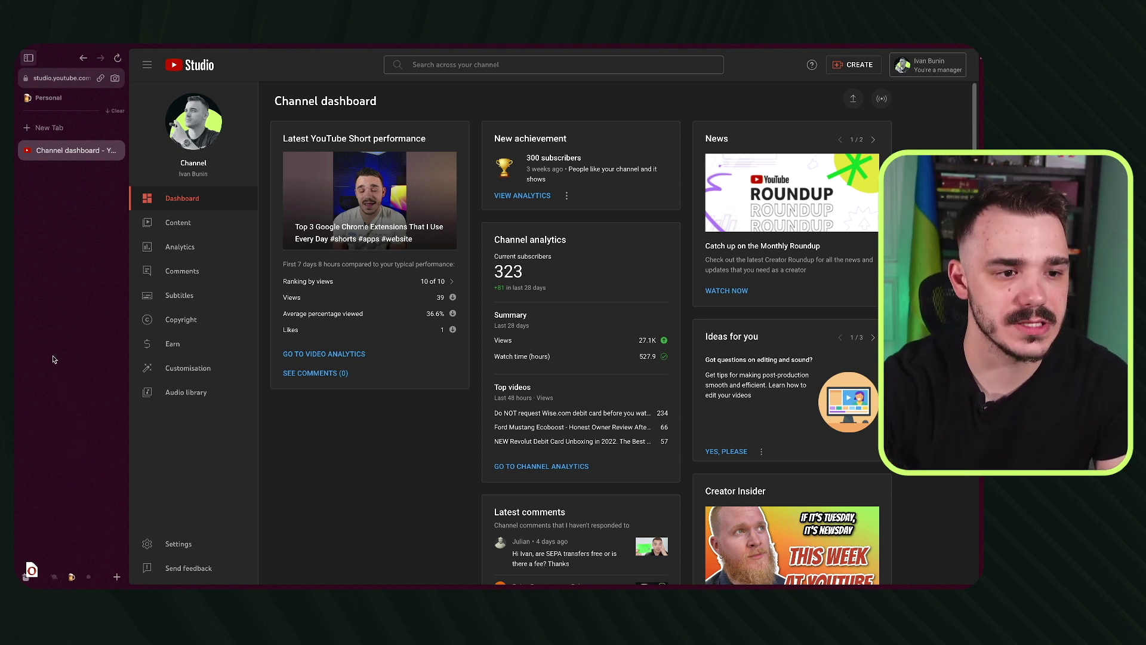
pyautogui.hscroll(-5, 53, 359)
pyautogui.hscroll(5, 52, 359)
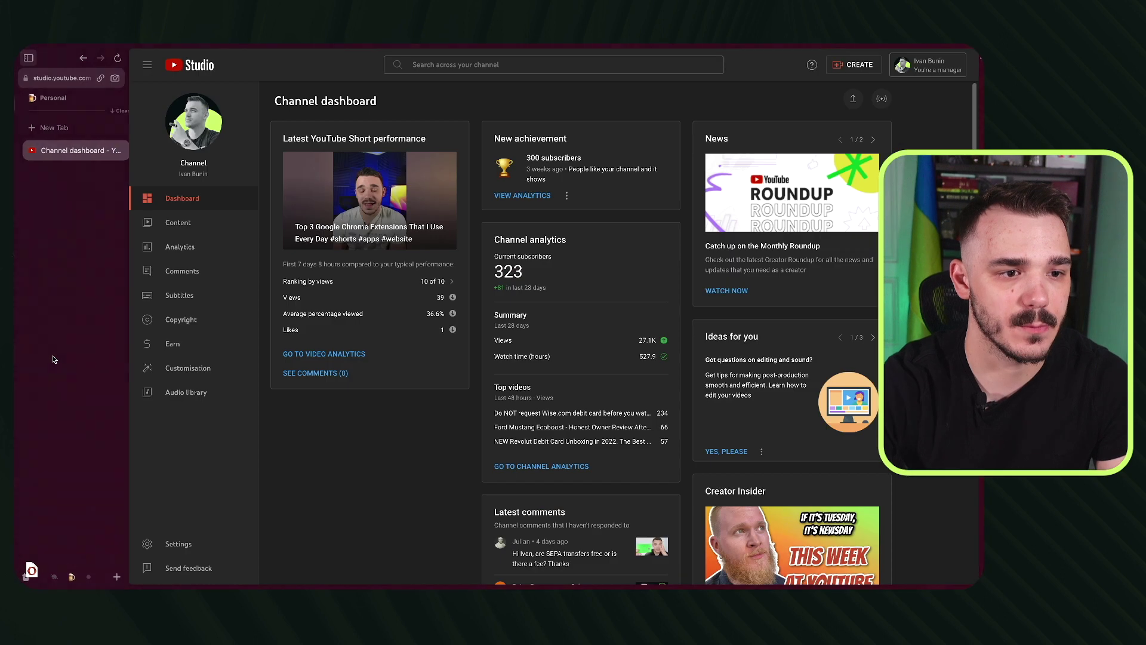
pyautogui.hscroll(-5, 52, 359)
pyautogui.hscroll(5, 52, 359)
pyautogui.hscroll(-5, 52, 359)
pyautogui.hscroll(5, 52, 359)
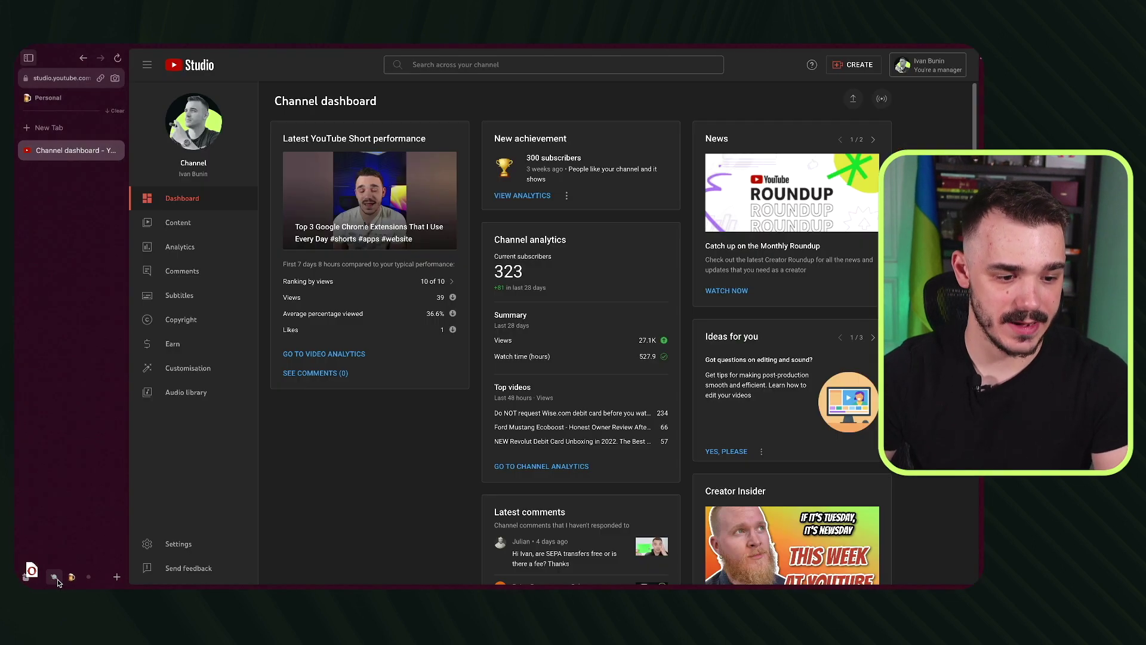
pyautogui.click(54, 576)
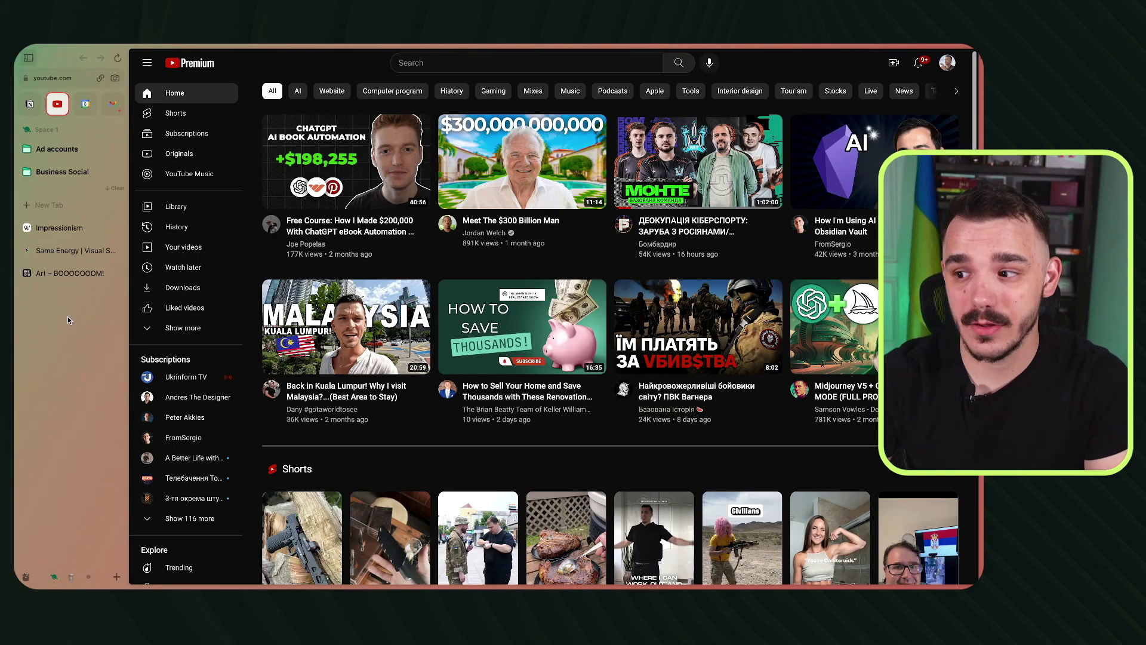
# Step: In the spaces overview, name the spaces Work and Project, giving Project a kissing-face emoji
pyautogui.click(25, 577)
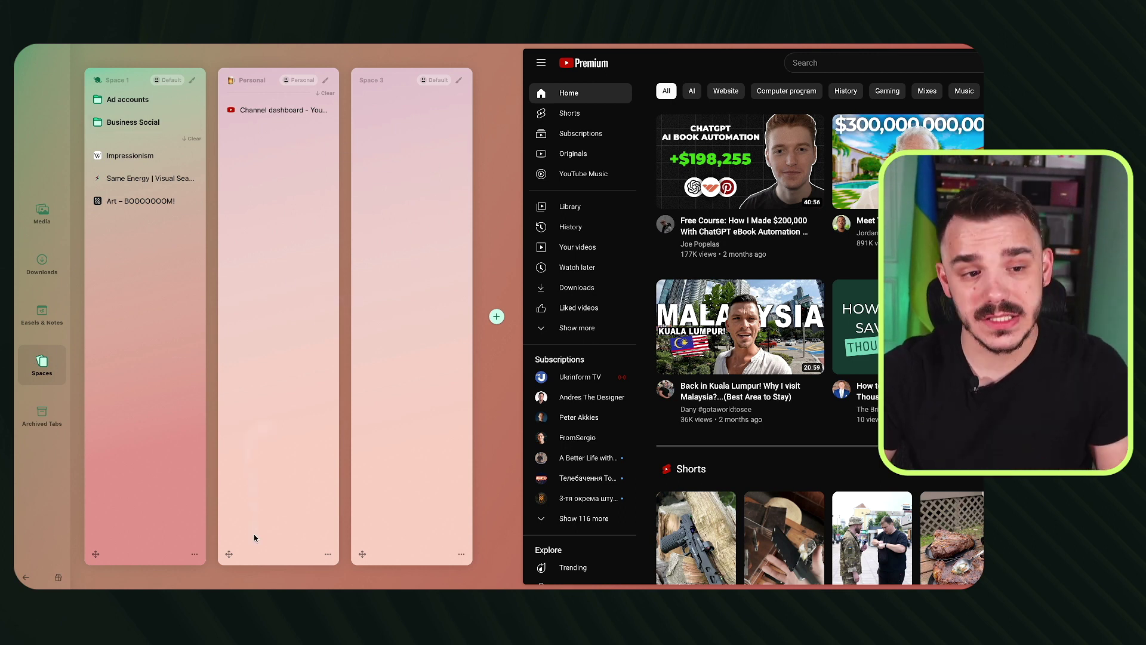
pyautogui.moveTo(233, 557)
pyautogui.mouseDown()
pyautogui.moveTo(374, 557)
pyautogui.moveTo(219, 532)
pyautogui.moveTo(233, 555)
pyautogui.mouseUp()
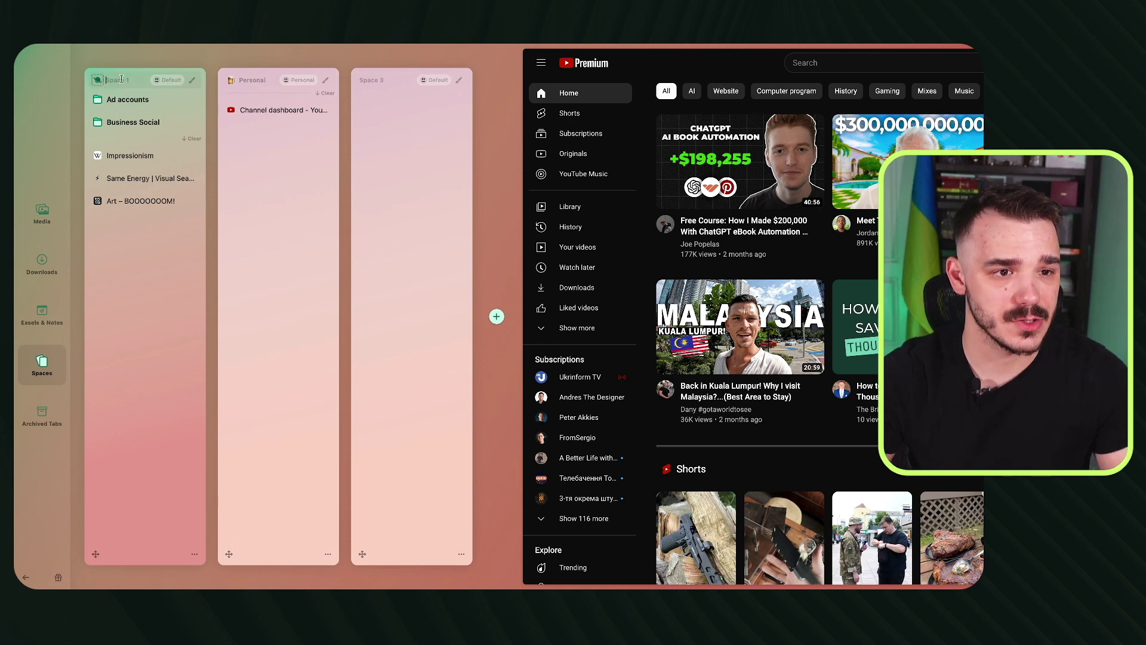
pyautogui.write('Work')
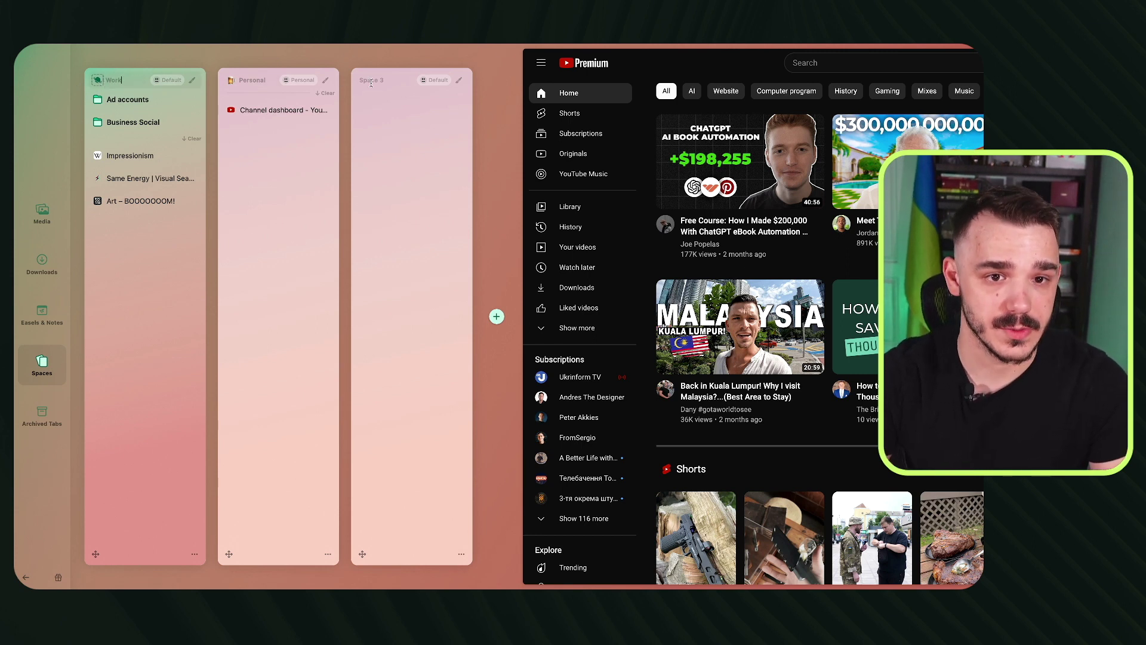
pyautogui.click(371, 83)
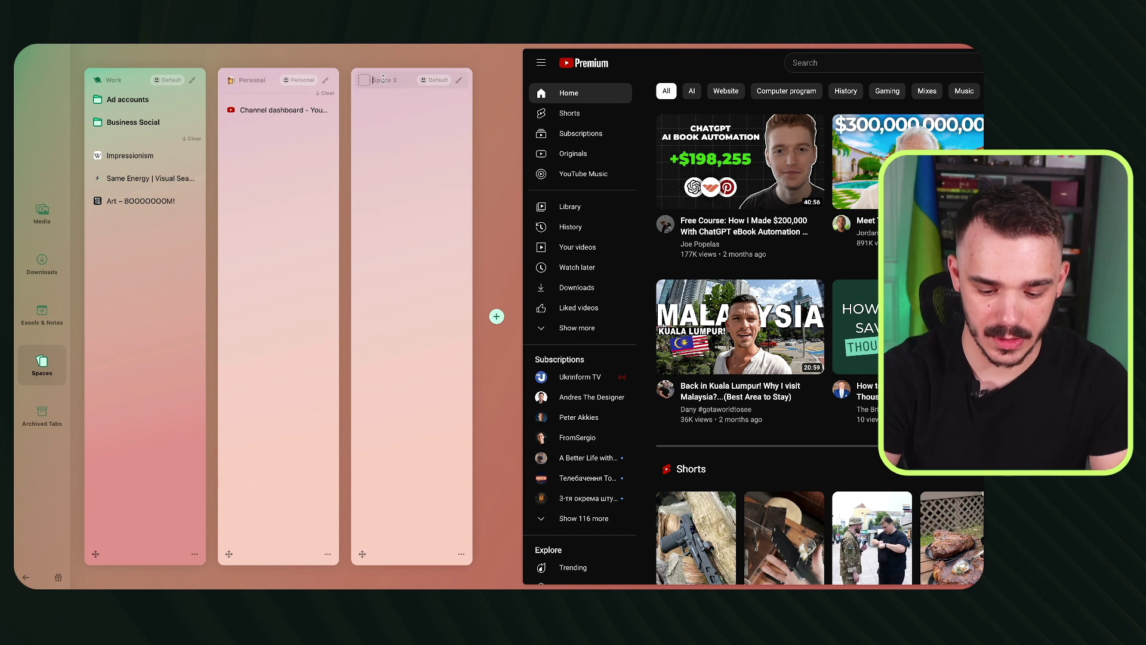
pyautogui.write('Project')
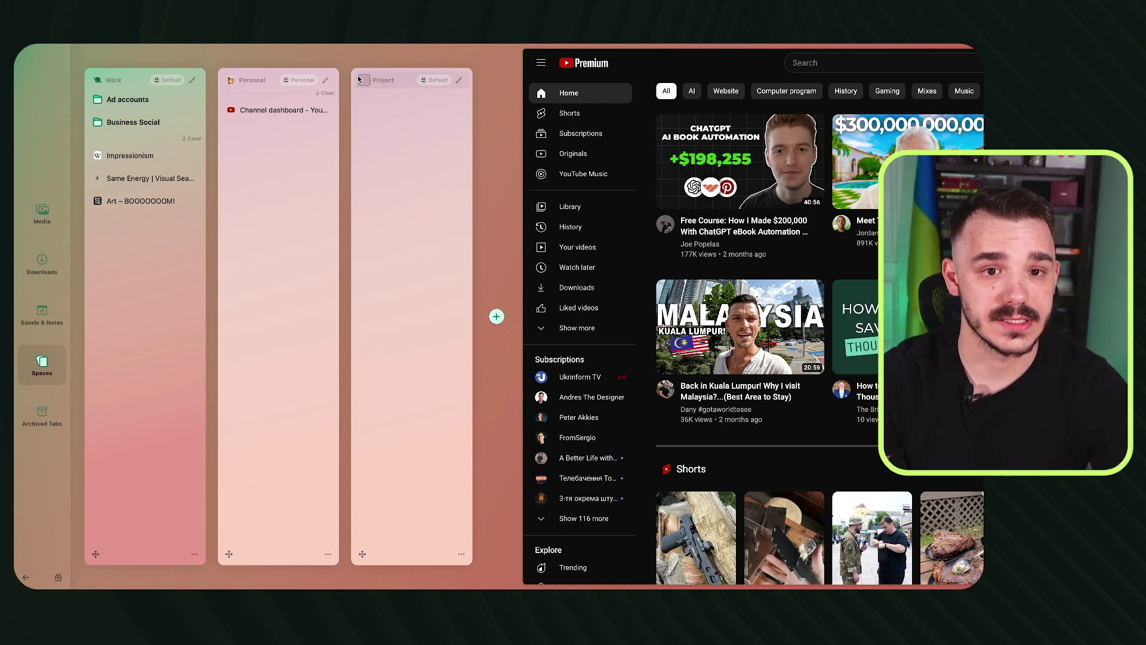
pyautogui.click(364, 80)
pyautogui.click(360, 174)
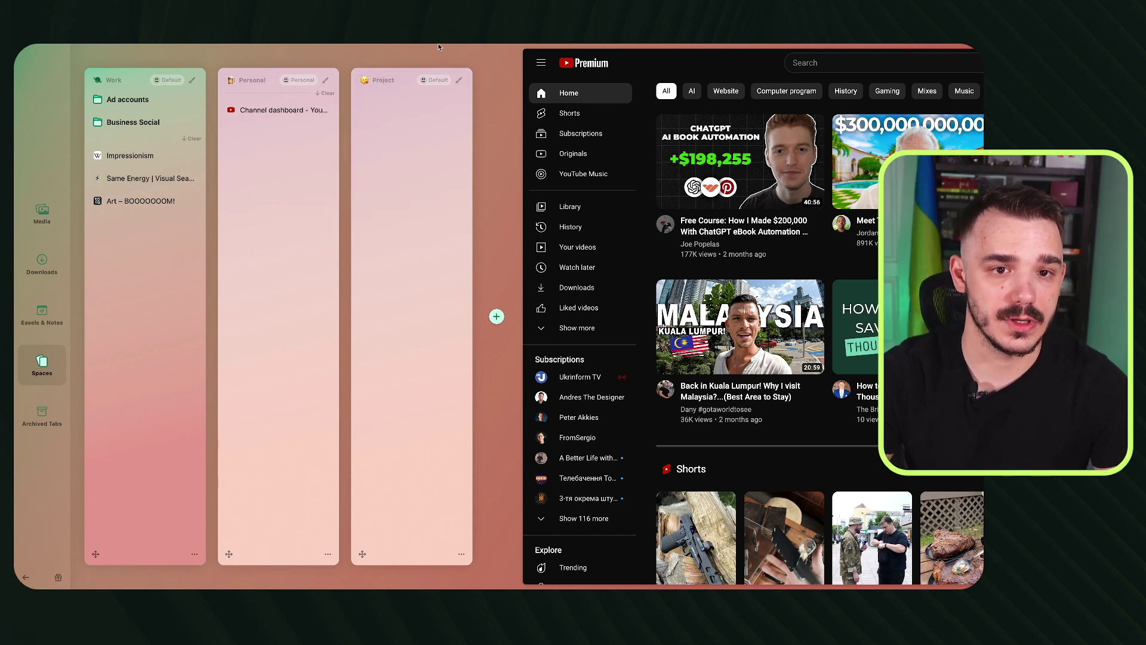
# Step: Try orange-blue and maroon-purple colours in Work's theme picker, then close it
pyautogui.click(194, 81)
pyautogui.moveTo(255, 162)
pyautogui.mouseDown()
pyautogui.moveTo(277, 102)
pyautogui.moveTo(333, 113)
pyautogui.moveTo(279, 141)
pyautogui.moveTo(317, 147)
pyautogui.moveTo(302, 138)
pyautogui.moveTo(310, 166)
pyautogui.moveTo(275, 152)
pyautogui.mouseUp()
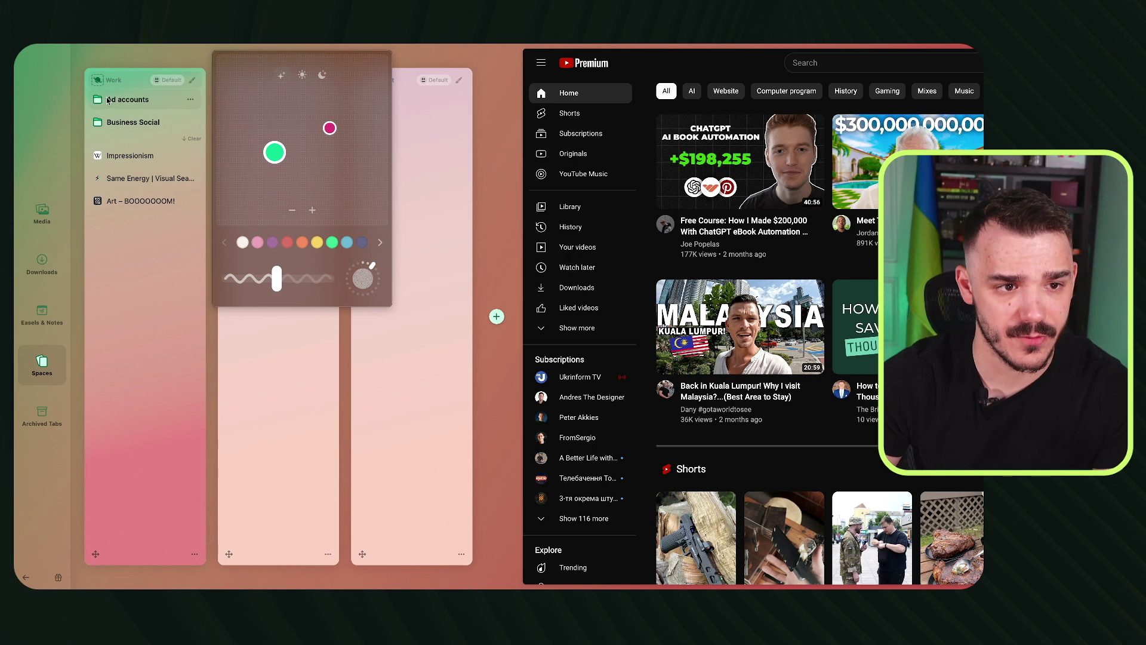
pyautogui.moveTo(275, 152); pyautogui.dragTo(241, 98)
pyautogui.press('Escape')
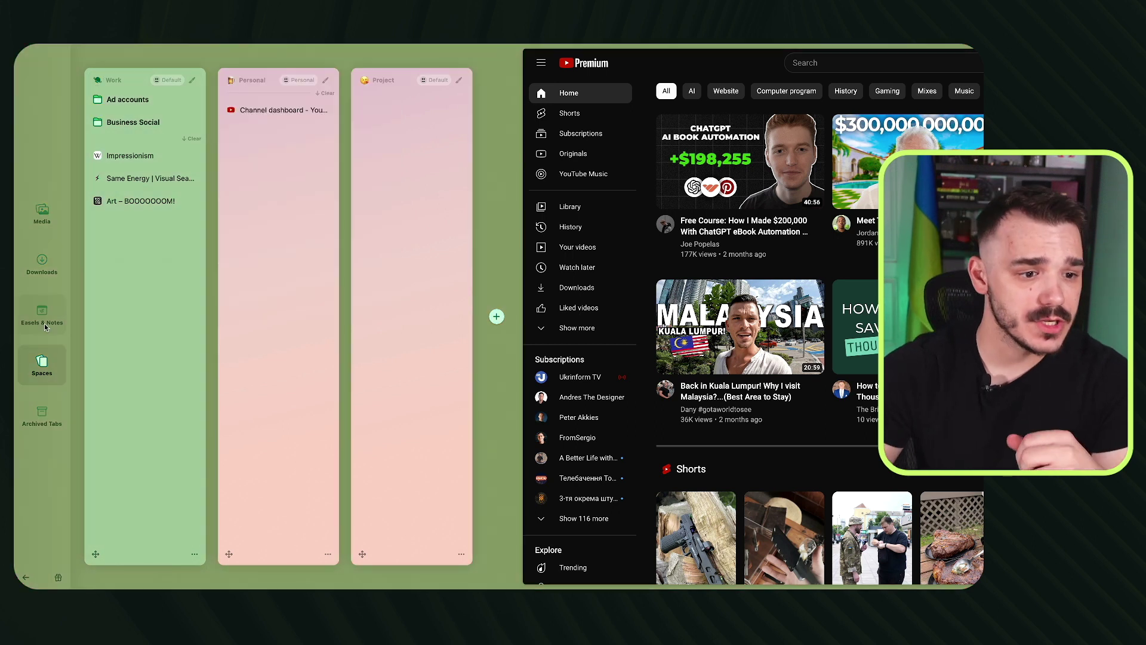
# Step: Add a blank New Note to the Work space sidebar below Business Social
pyautogui.click(44, 323)
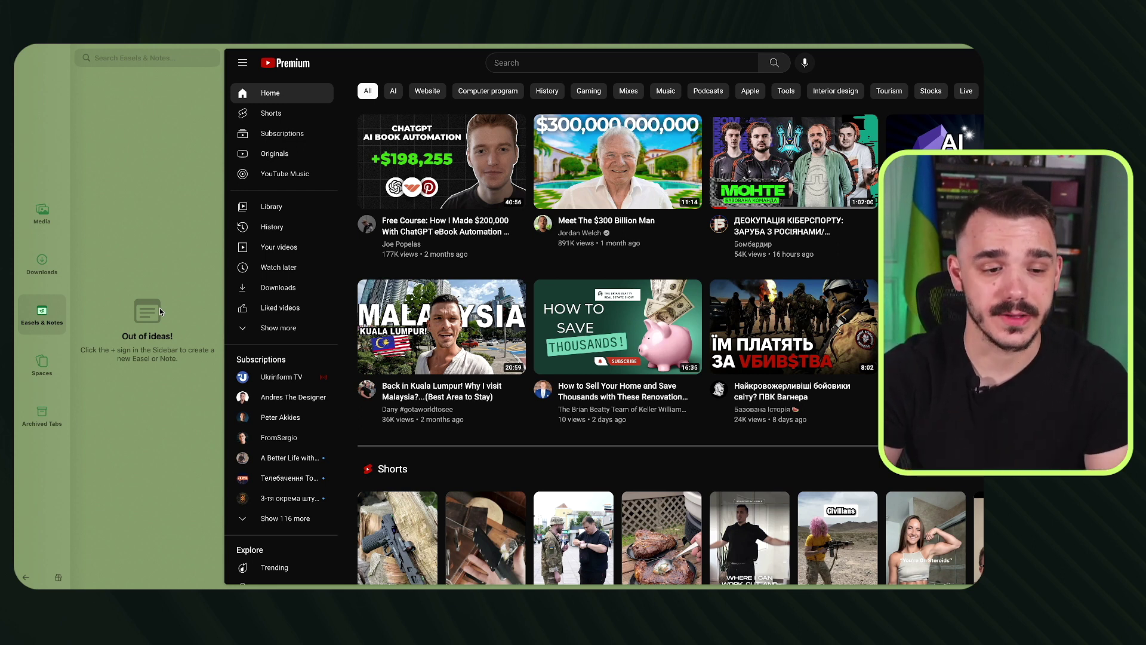
pyautogui.press('Escape')
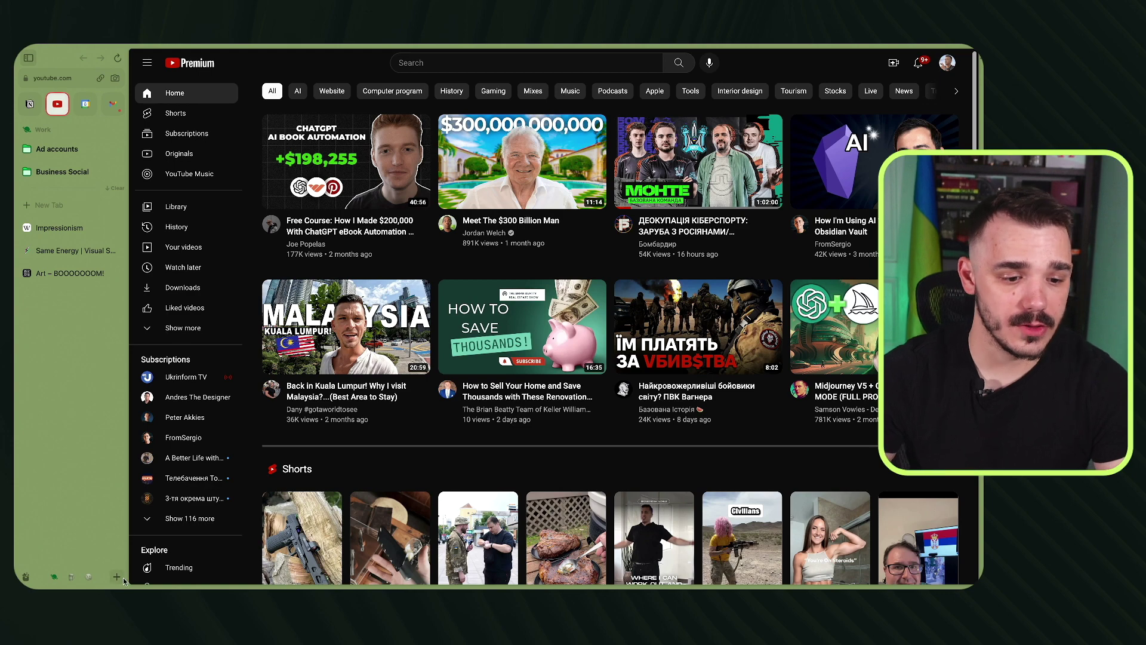
pyautogui.rightClick(82, 335)
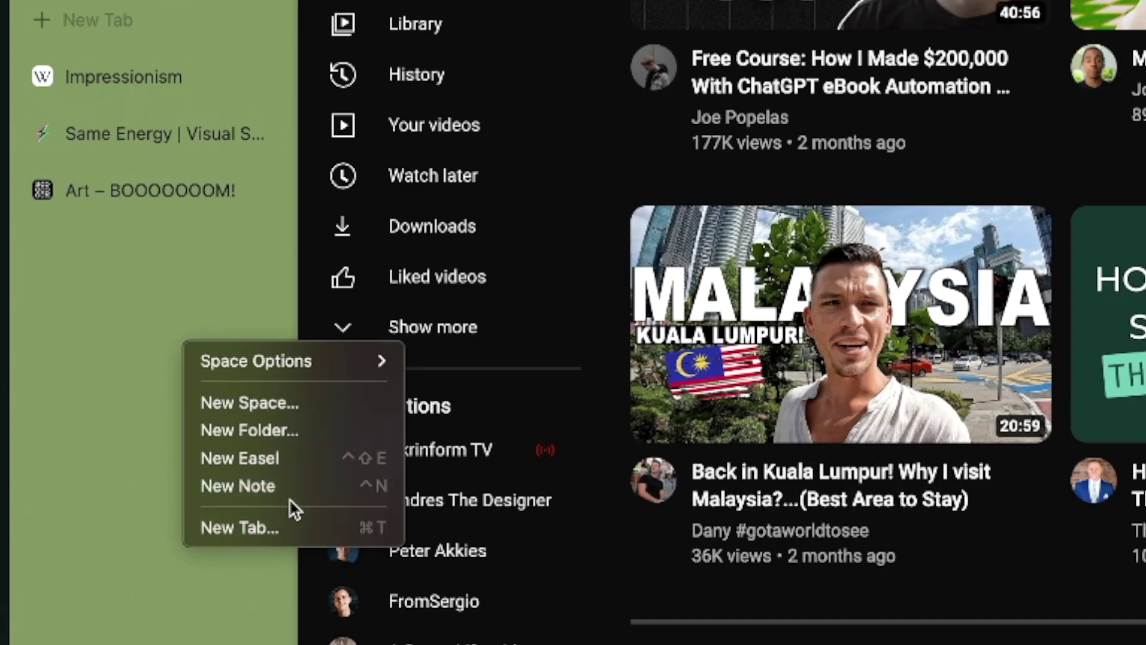
pyautogui.click(258, 488)
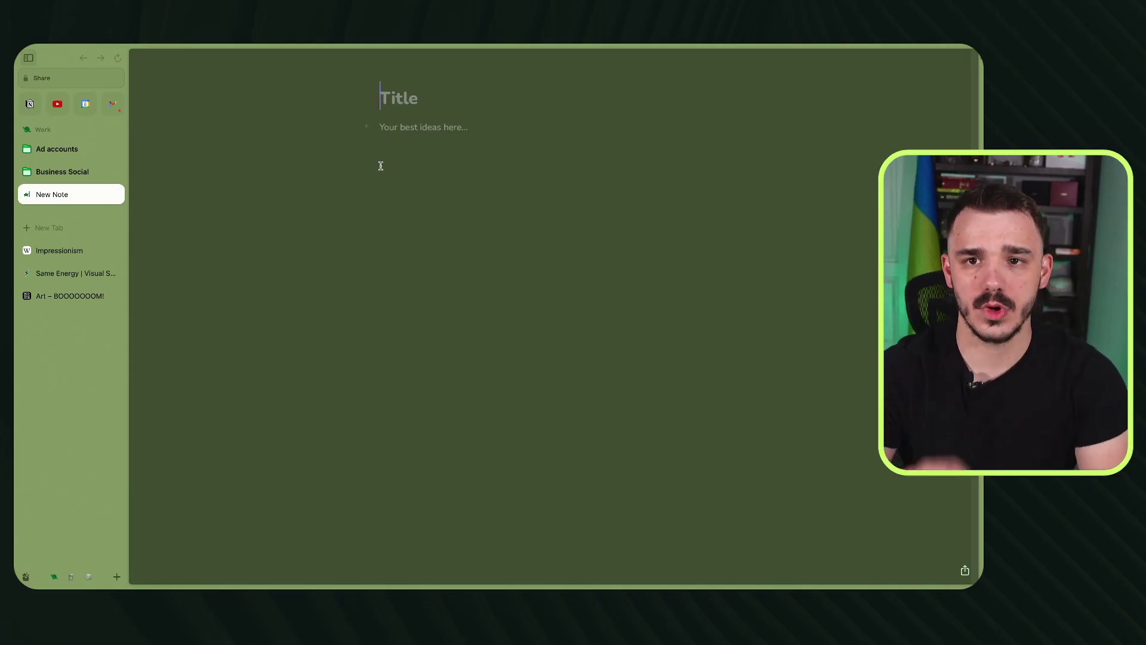
# Step: Title the new note 'Tasks for the day', removing a stray list item from its body
pyautogui.write('No')
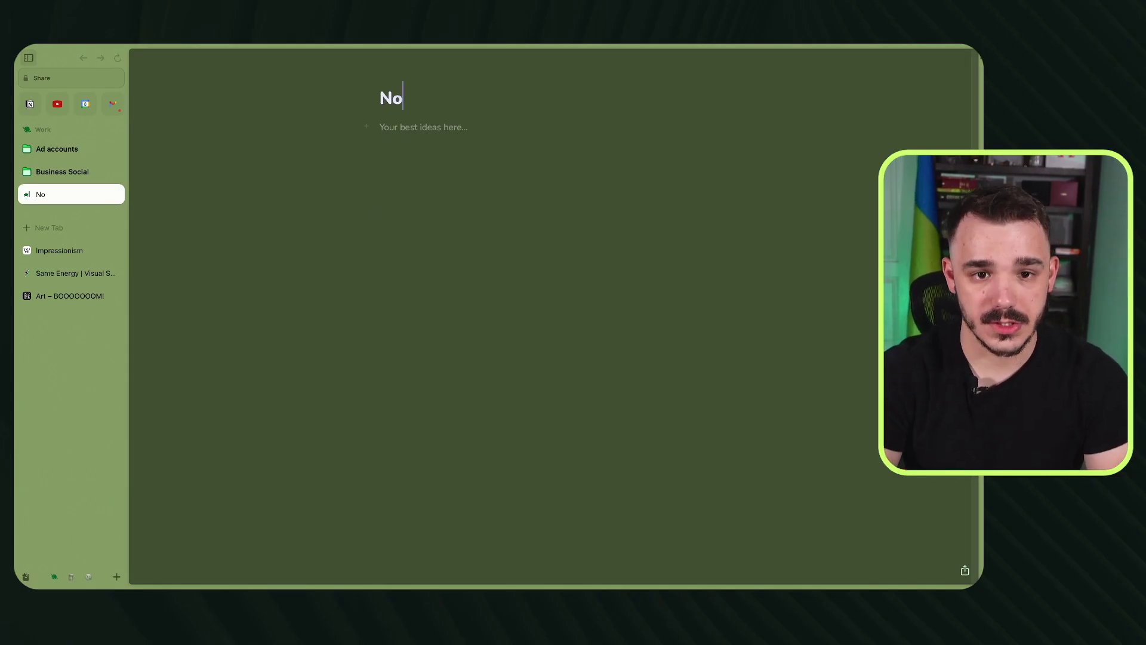
pyautogui.press('BackSpace')
pyautogui.press('BackSpace')
pyautogui.write('Tasks')
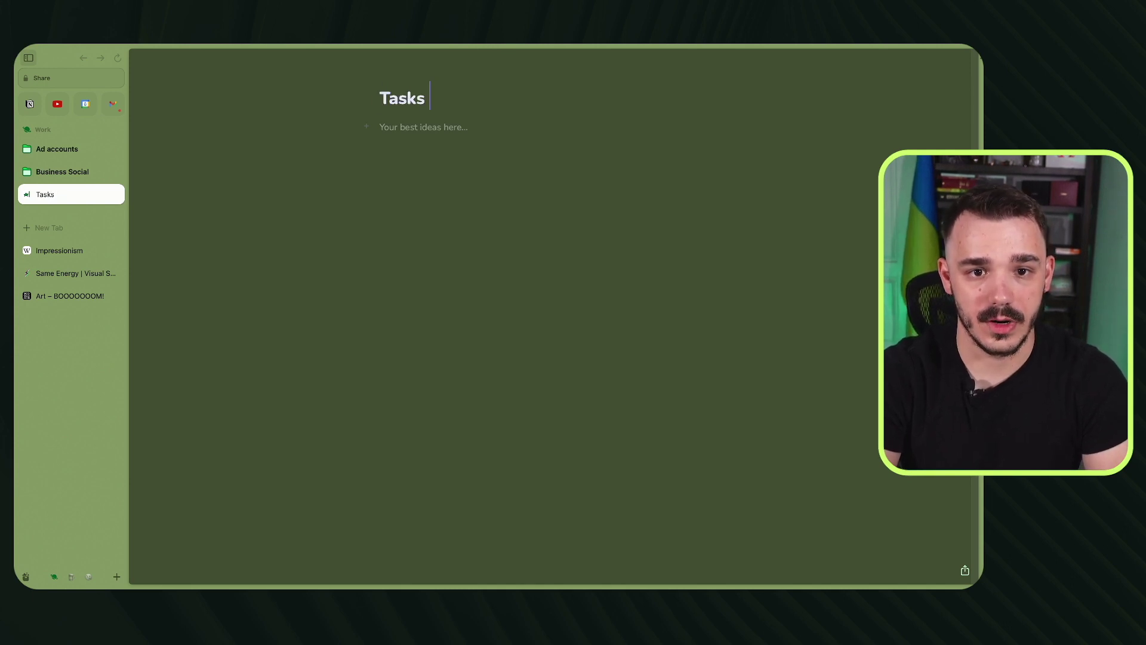
pyautogui.write(' for the day')
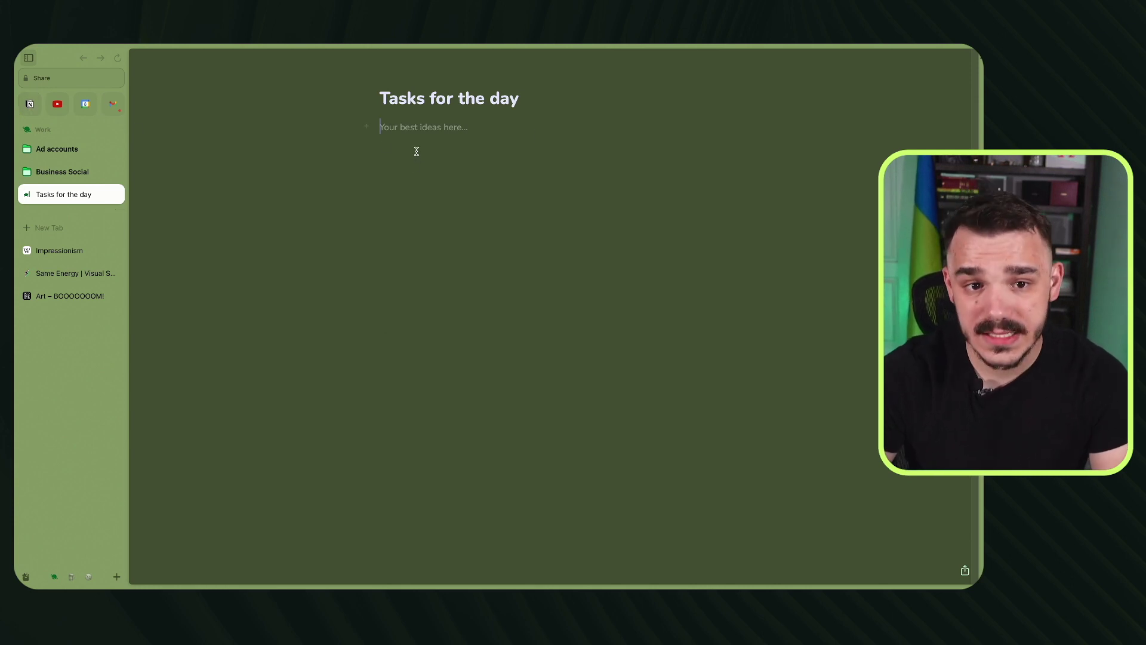
pyautogui.write('-')
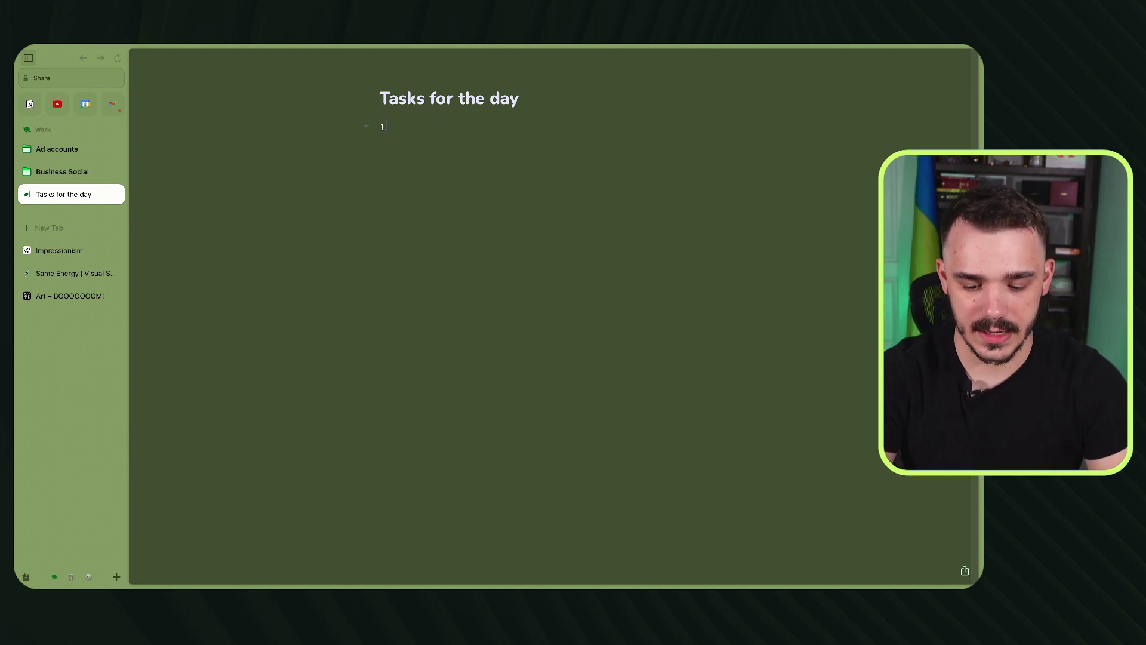
pyautogui.press('BackSpace')
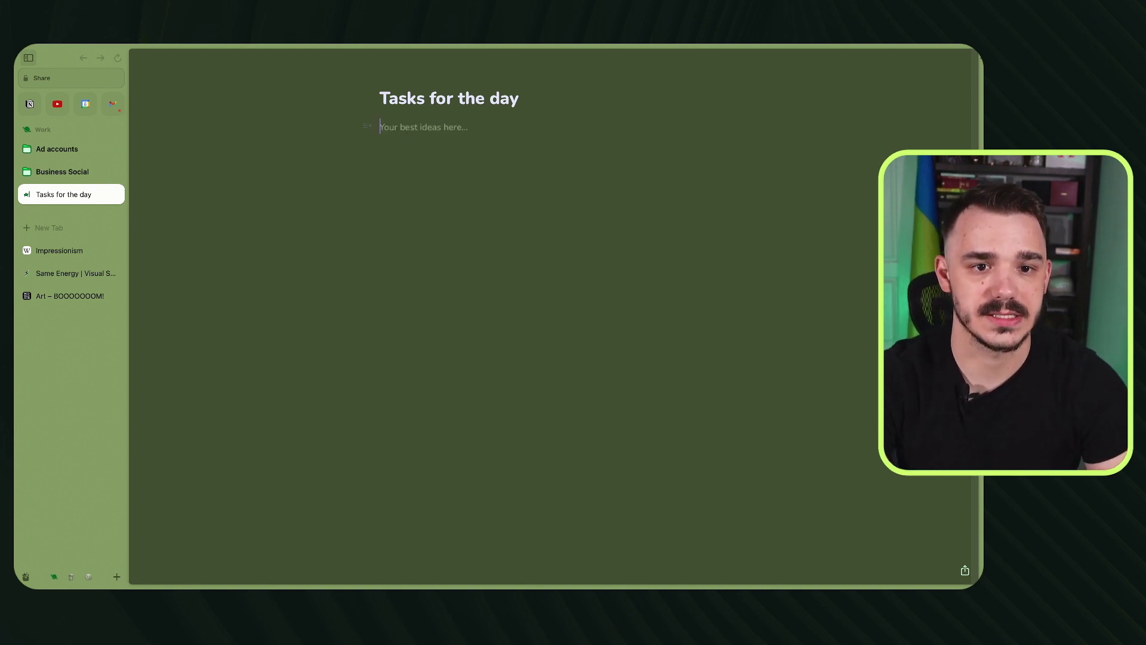
pyautogui.click(366, 125)
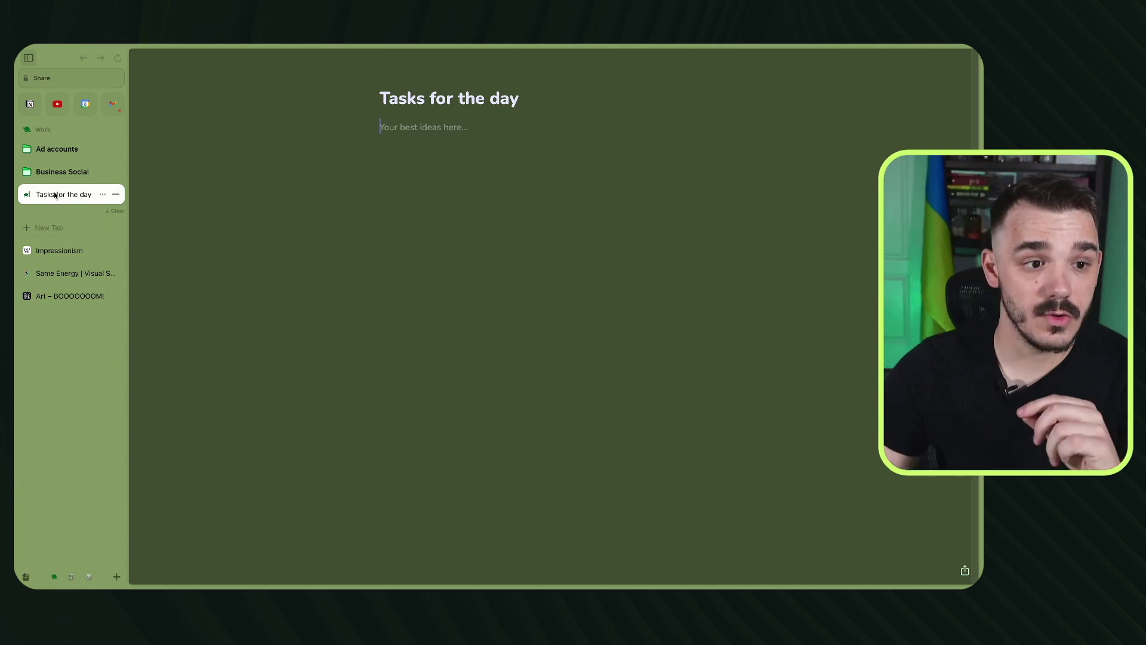
# Step: Drag the 'Tasks for the day' note into favorites, then back below Business Social
pyautogui.moveTo(56, 196); pyautogui.dragTo(59, 107)
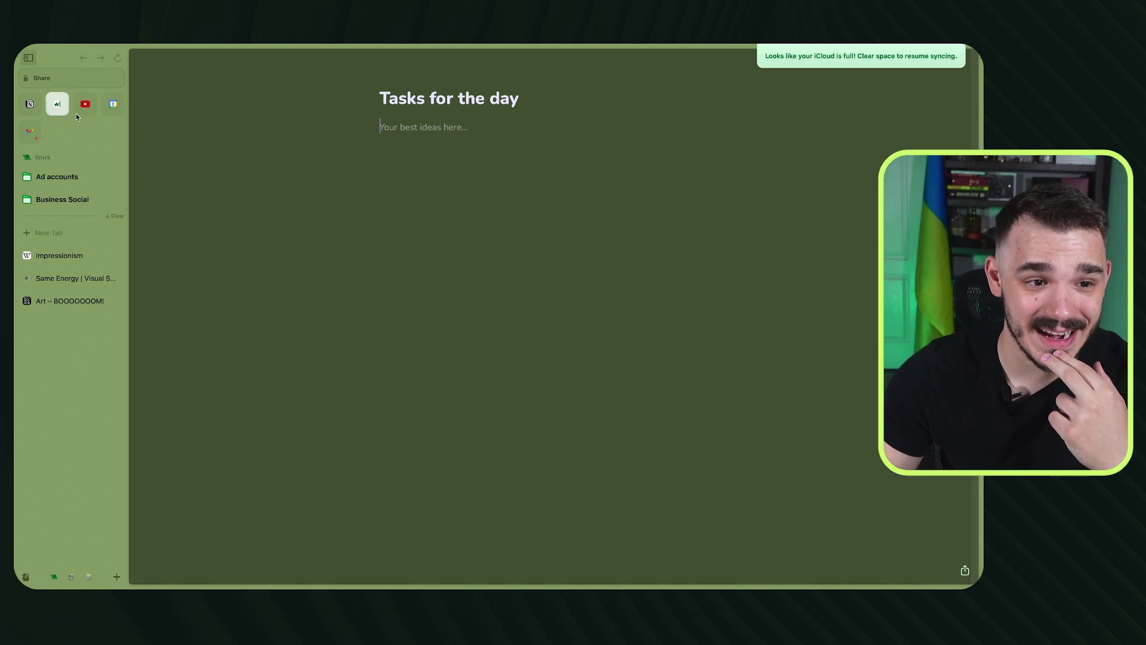
pyautogui.moveTo(60, 108); pyautogui.dragTo(66, 170)
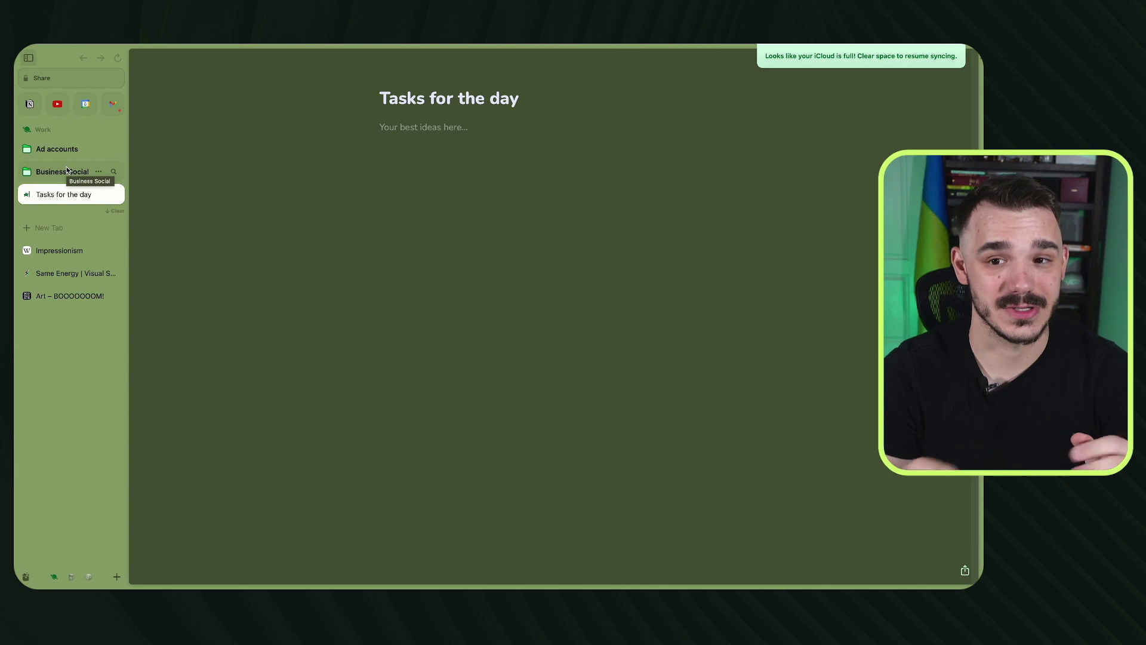
pyautogui.rightClick(64, 354)
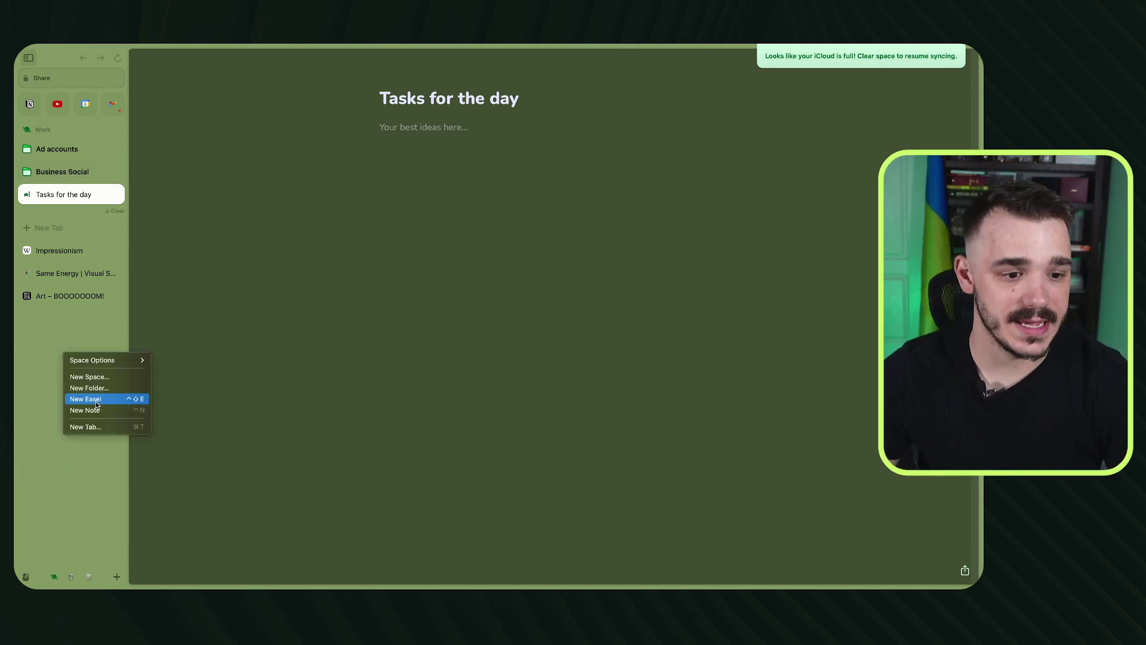
# Step: Create a new easel titled 'Dashboard' in the Work sidebar
pyautogui.click(89, 399)
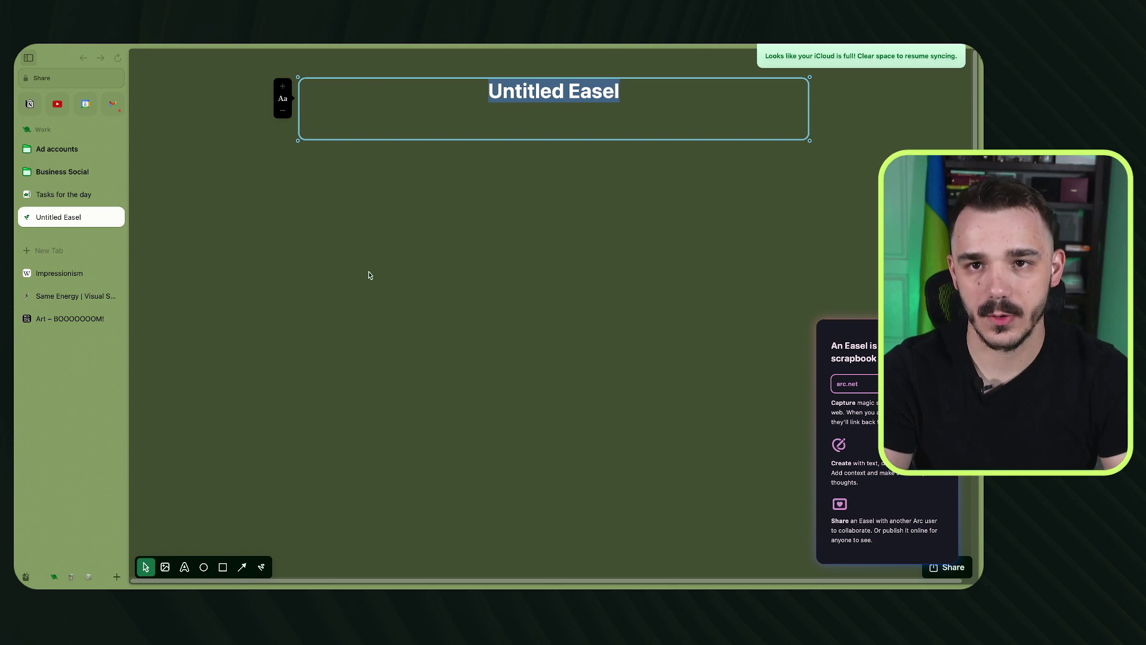
pyautogui.write('Dash')
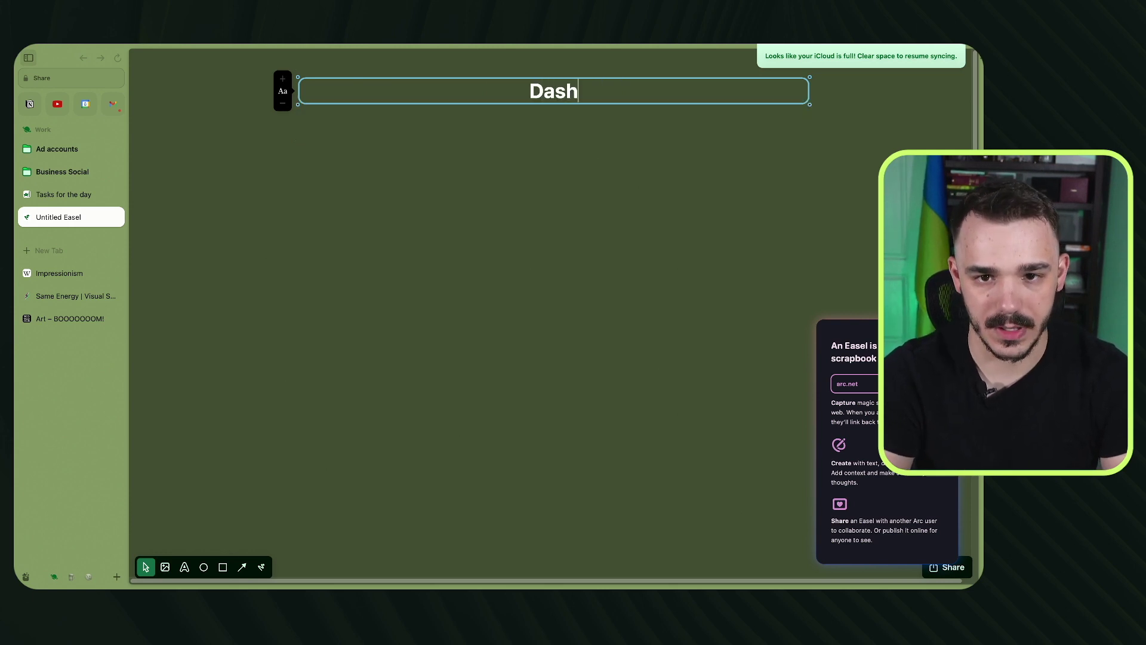
pyautogui.write('board')
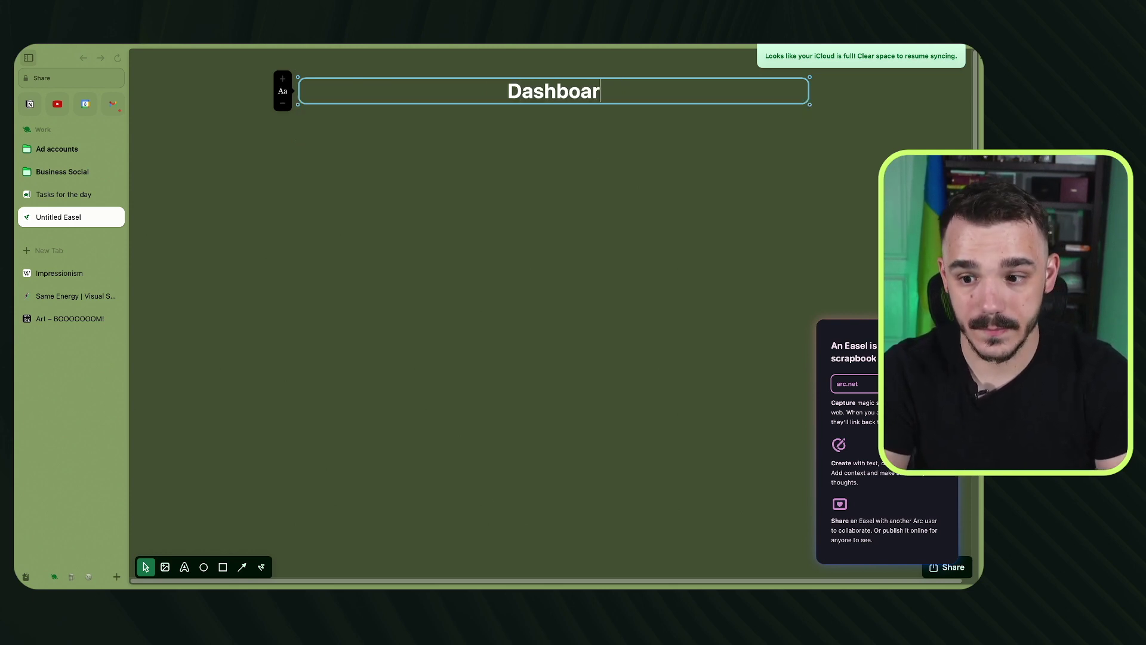
pyautogui.press('Return')
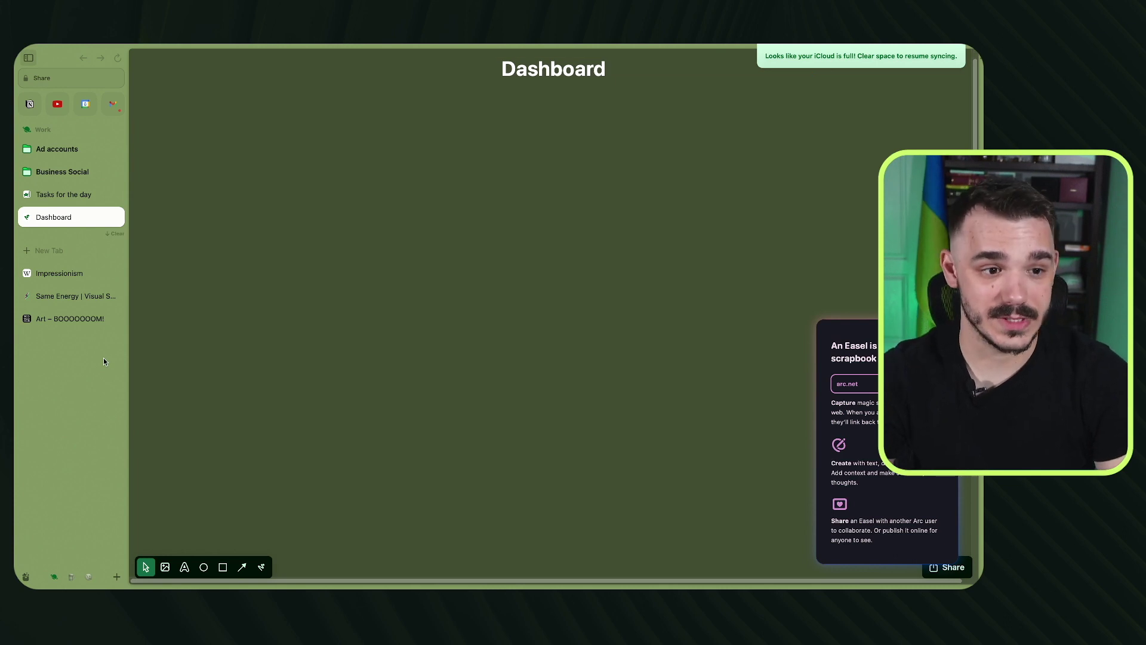
# Step: Open Google News in a new tab by searching 'google news'
pyautogui.press('super+t')
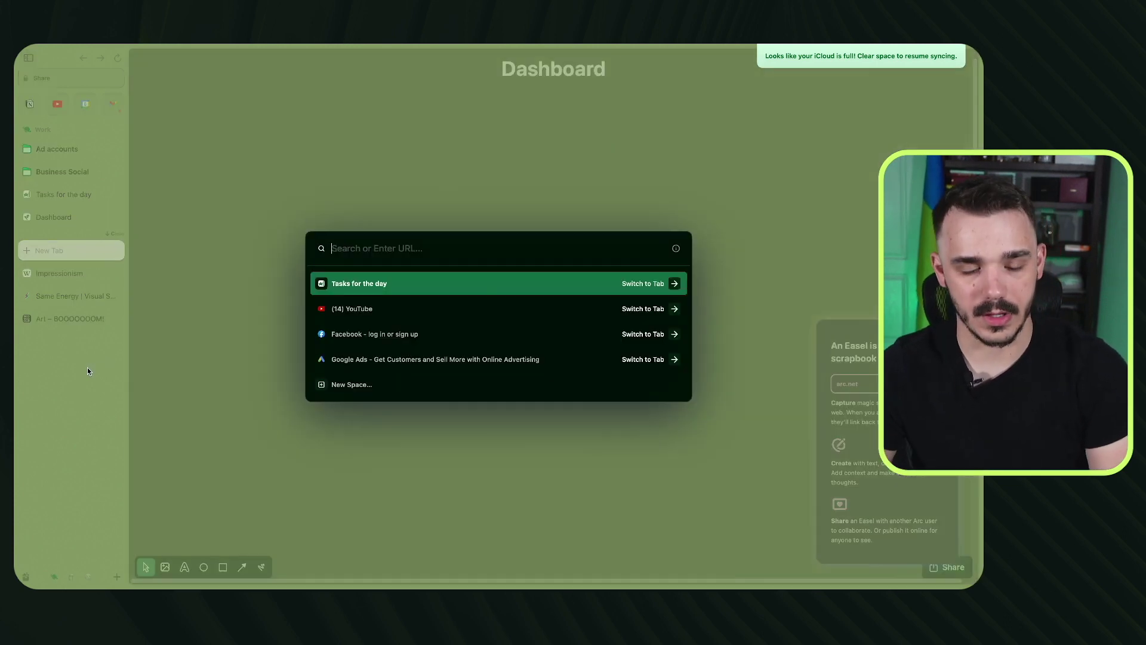
pyautogui.write('news')
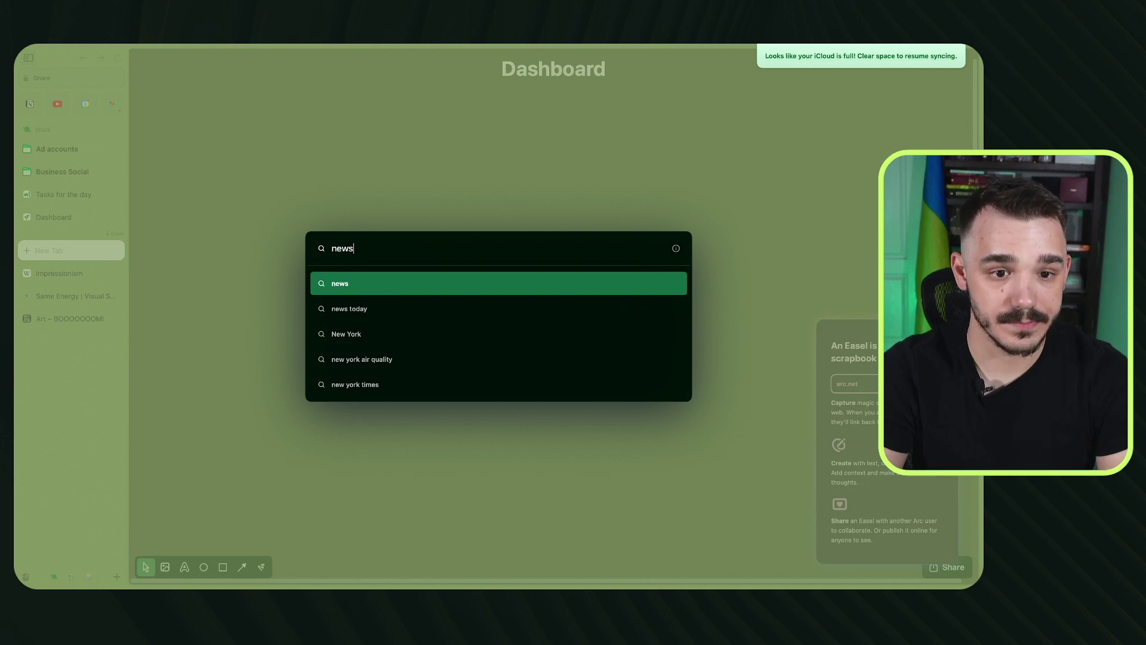
pyautogui.press('BackSpace')
pyautogui.press('BackSpace')
pyautogui.press('BackSpace')
pyautogui.press('BackSpace')
pyautogui.write('google news')
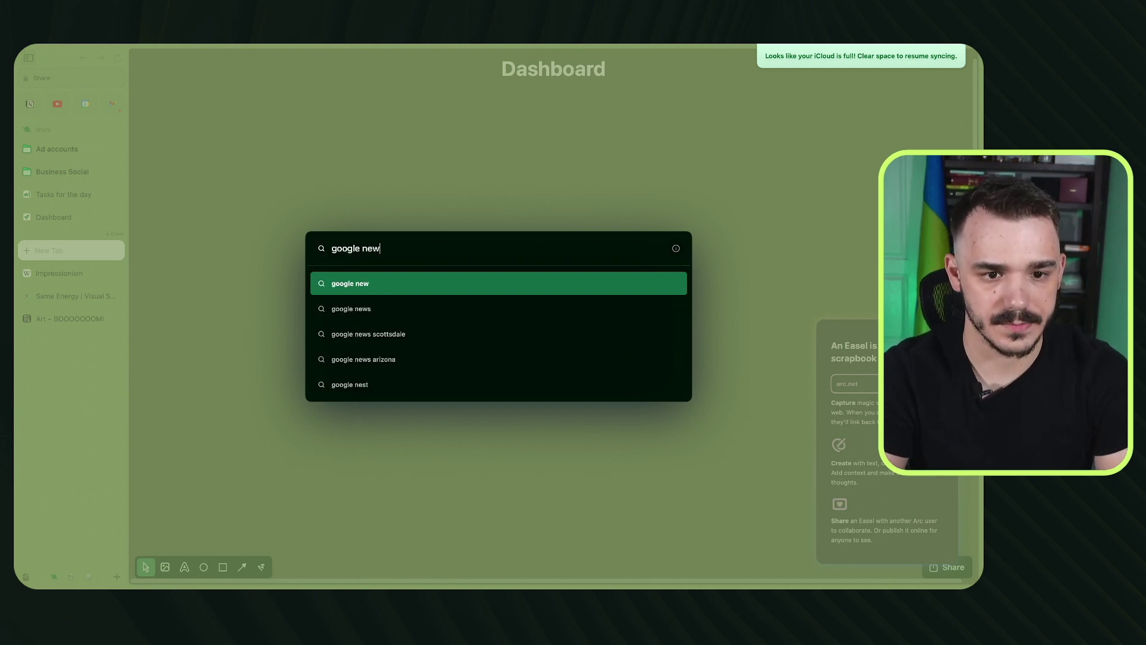
pyautogui.press('Return')
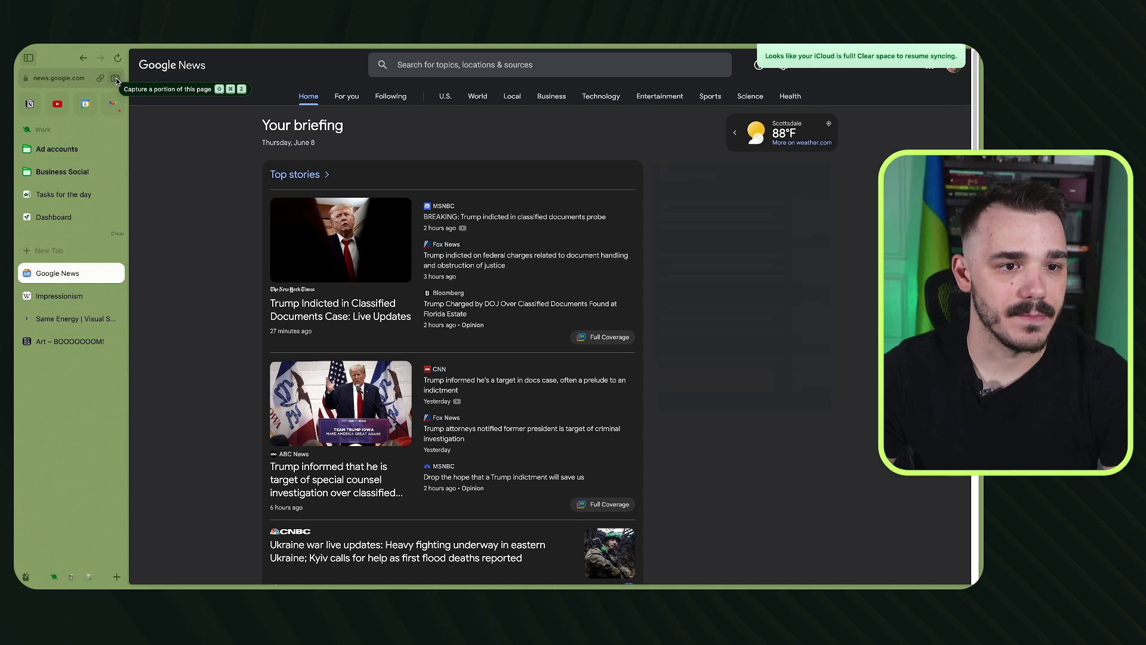
# Step: Capture the Top stories card from the Google News page
pyautogui.click(117, 79)
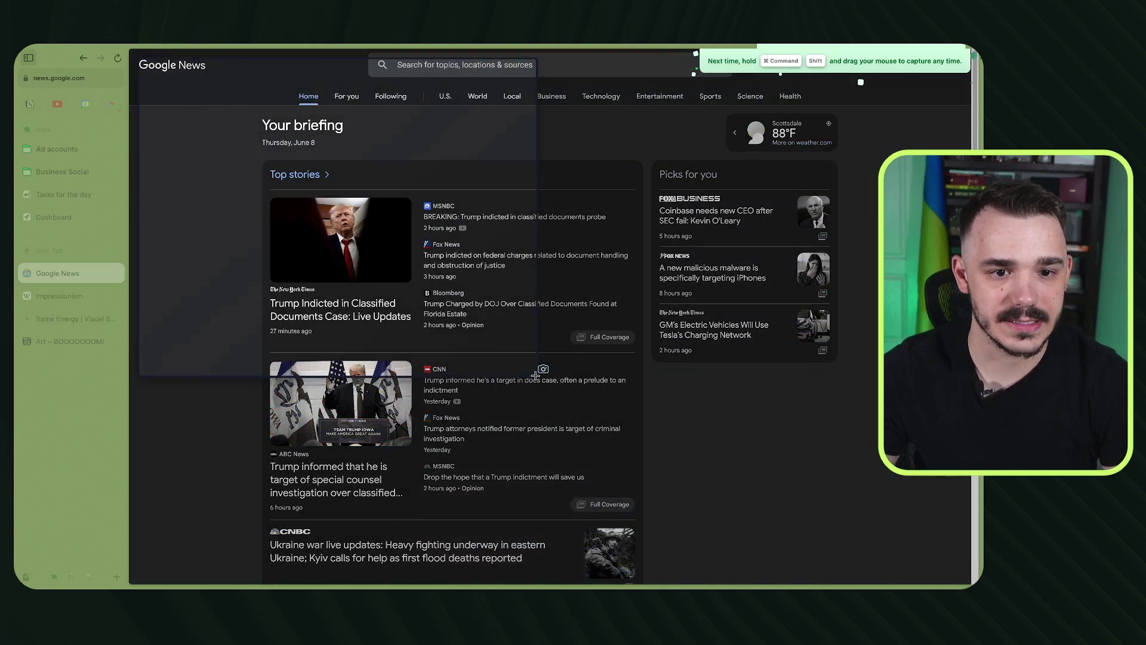
pyautogui.press('Escape')
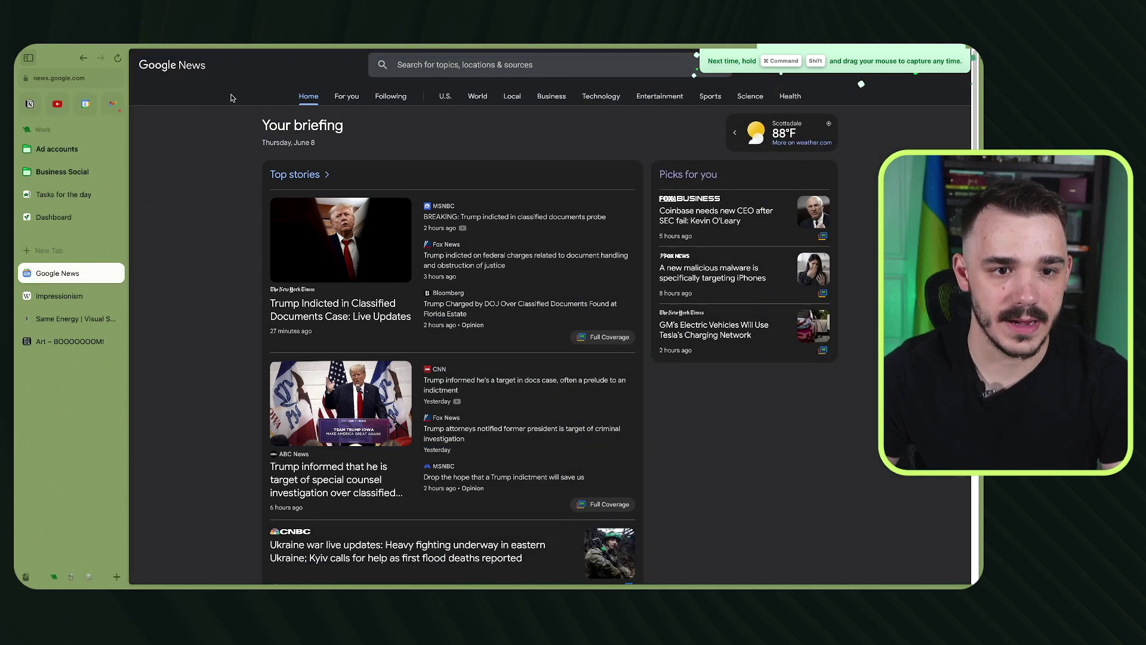
pyautogui.click(111, 83)
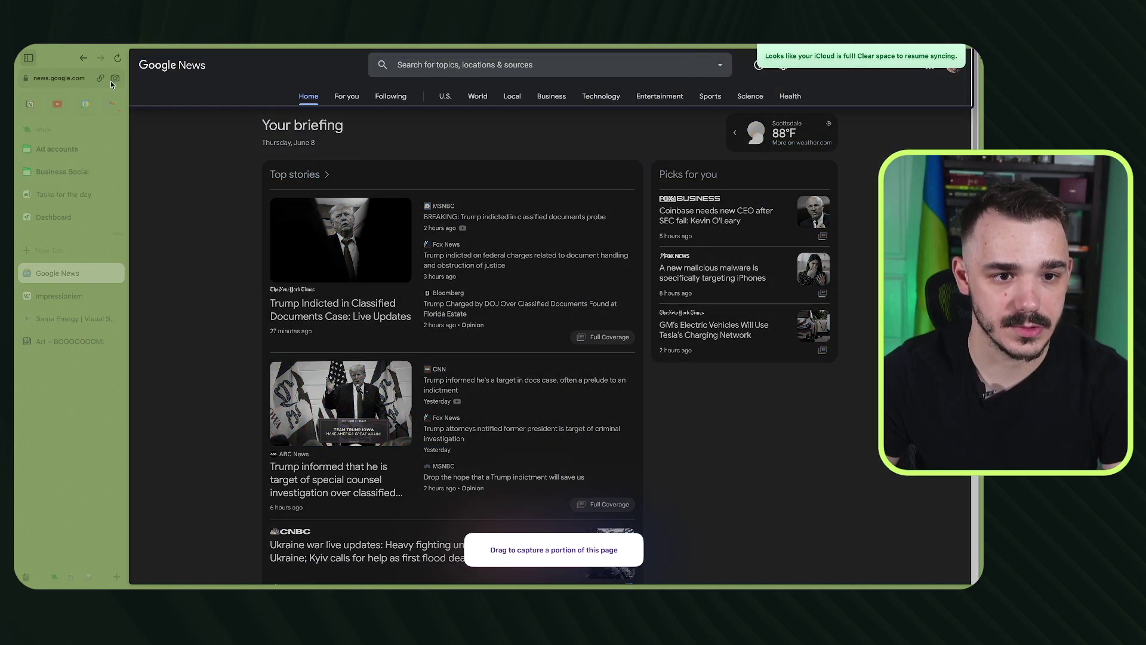
pyautogui.click(256, 156)
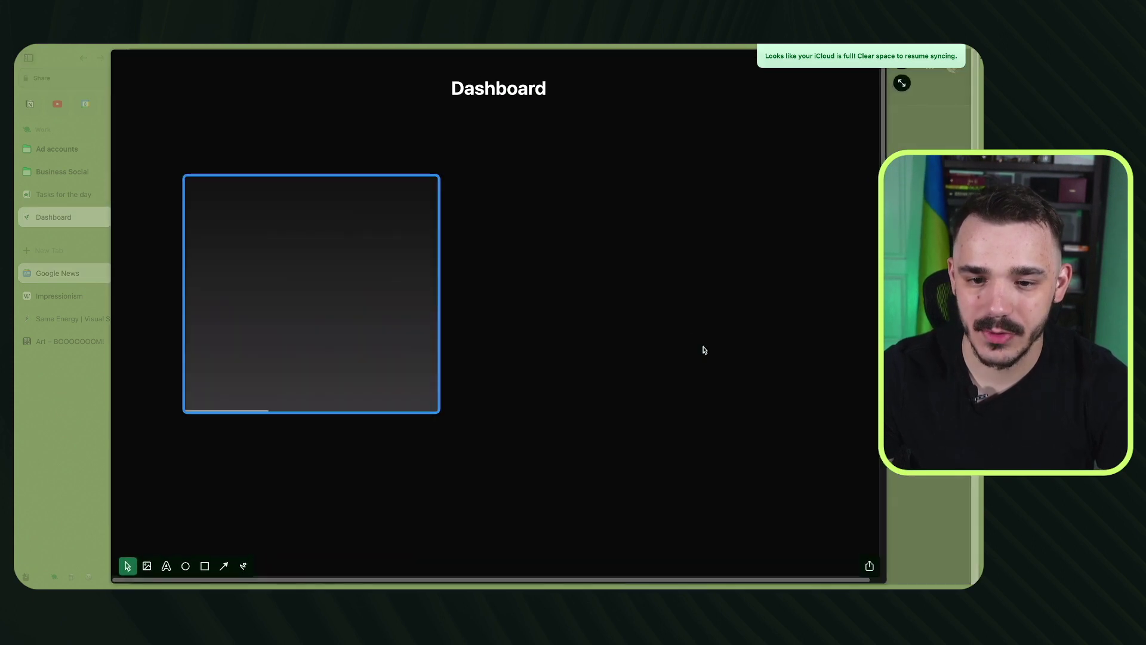
# Step: Move the Google News card toward the canvas top-left, shrink it, and make it live
pyautogui.moveTo(325, 310); pyautogui.dragTo(310, 258)
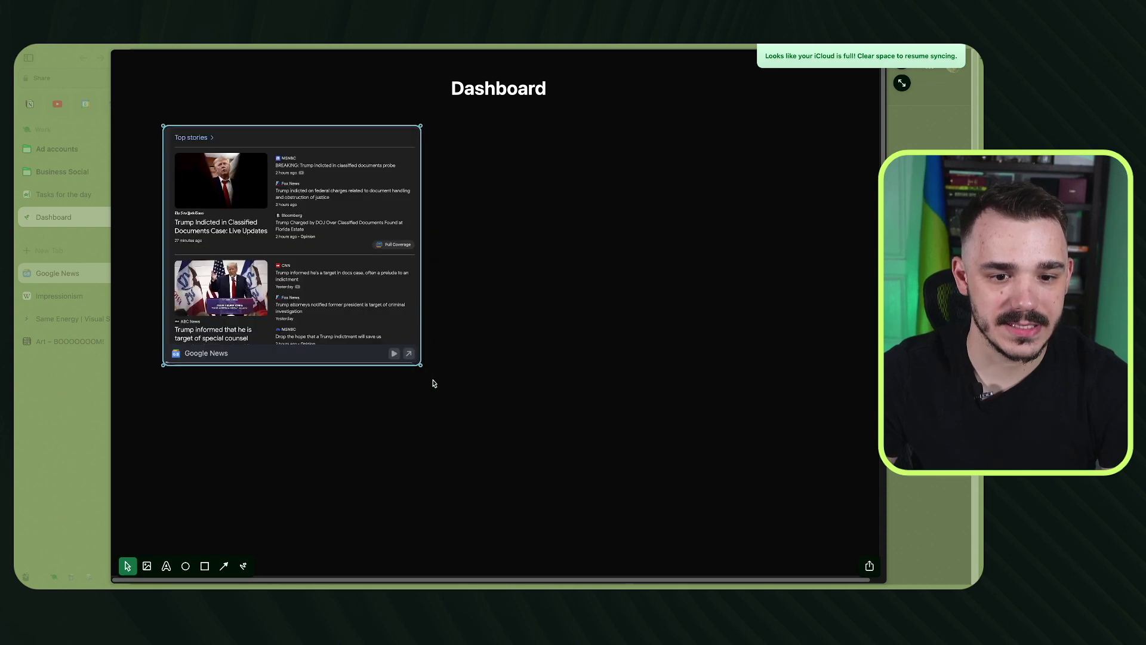
pyautogui.moveTo(419, 364); pyautogui.dragTo(364, 337)
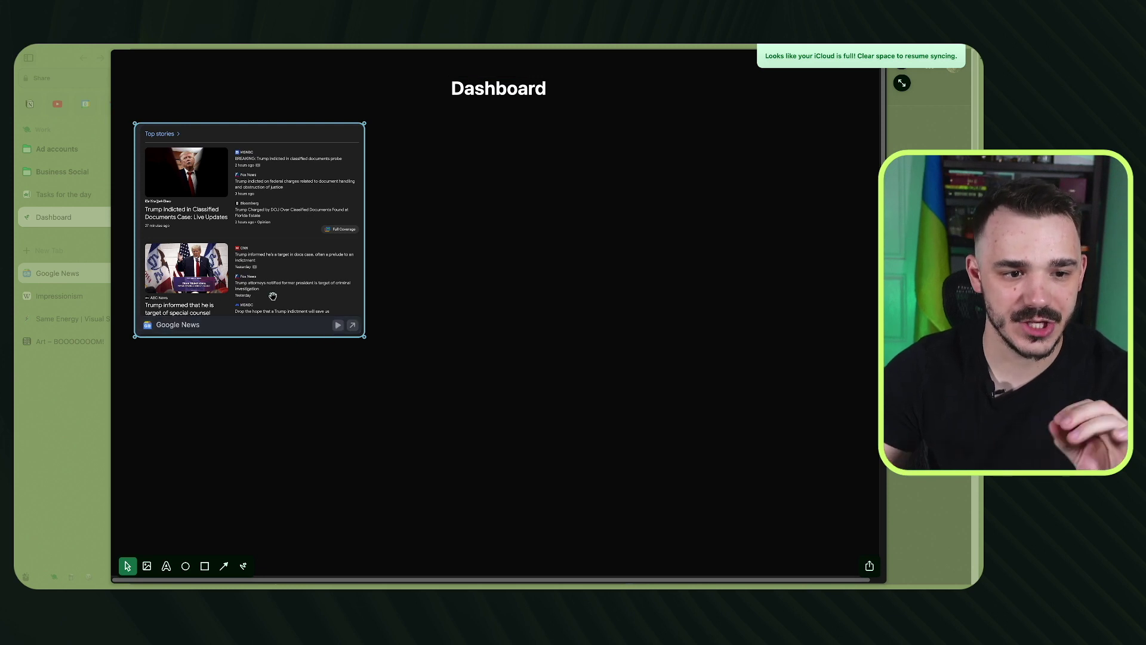
pyautogui.click(339, 326)
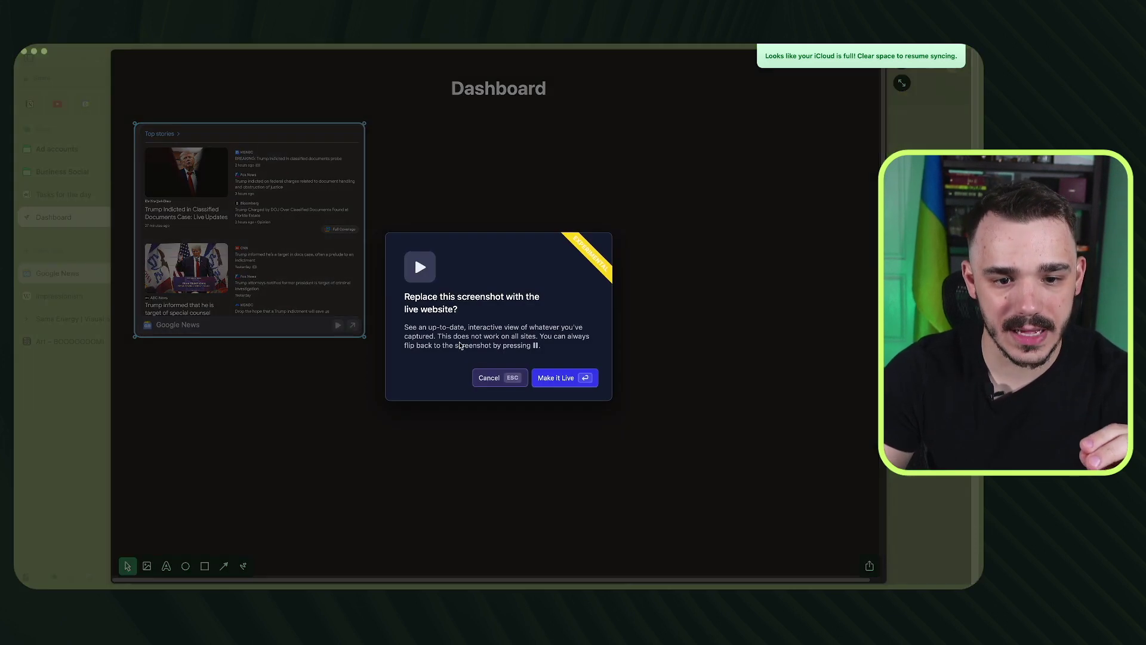
pyautogui.click(572, 386)
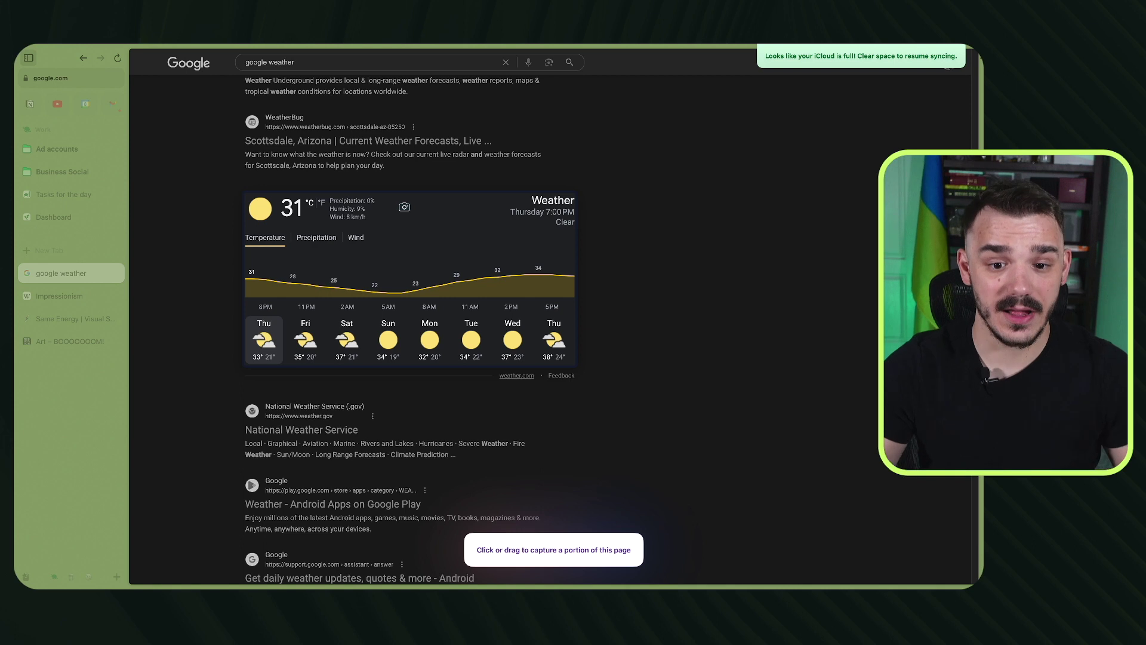
# Step: Capture the google weather forecast, send it to Dashboard, and place it beside the news card
pyautogui.click(420, 206)
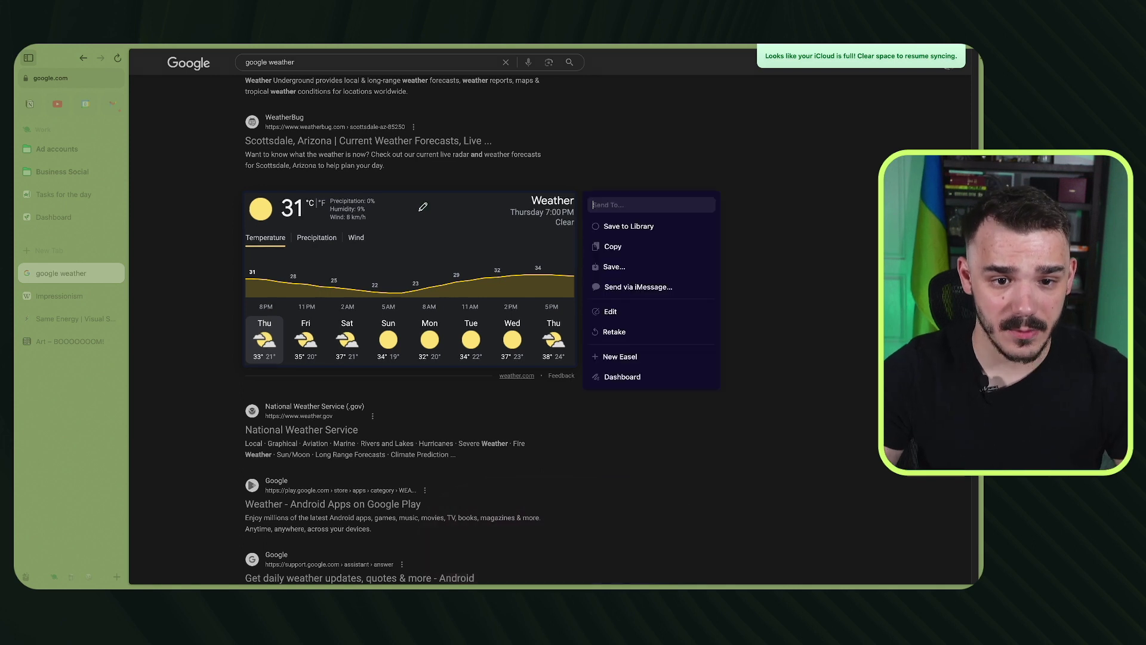
pyautogui.click(621, 375)
pyautogui.moveTo(647, 293); pyautogui.dragTo(501, 210)
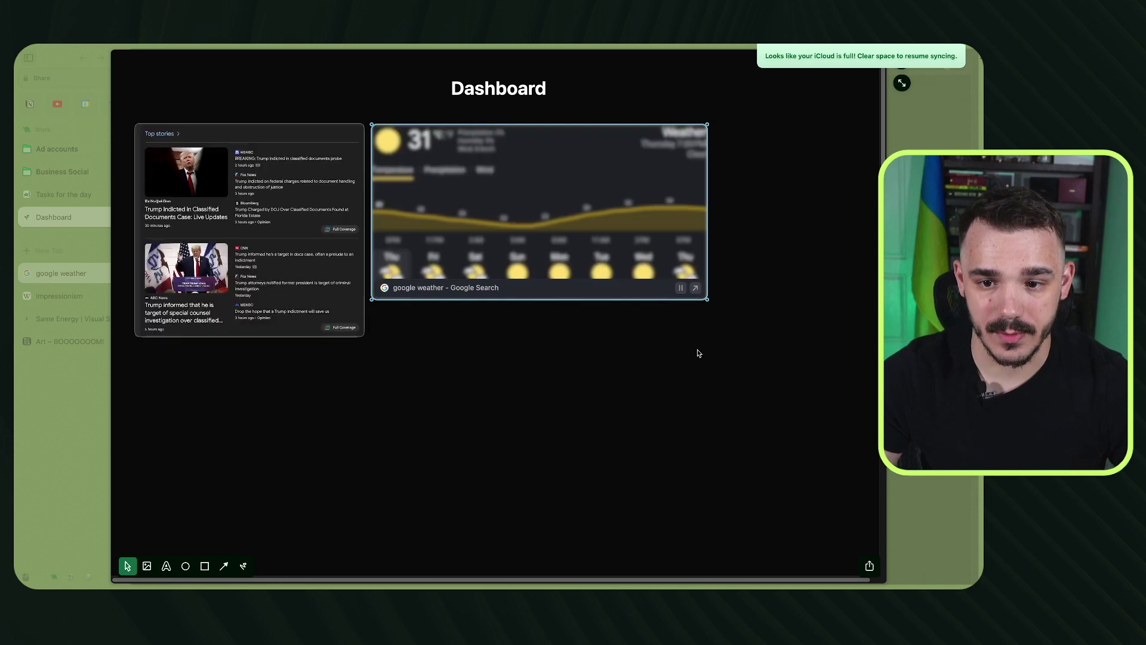
pyautogui.click(624, 418)
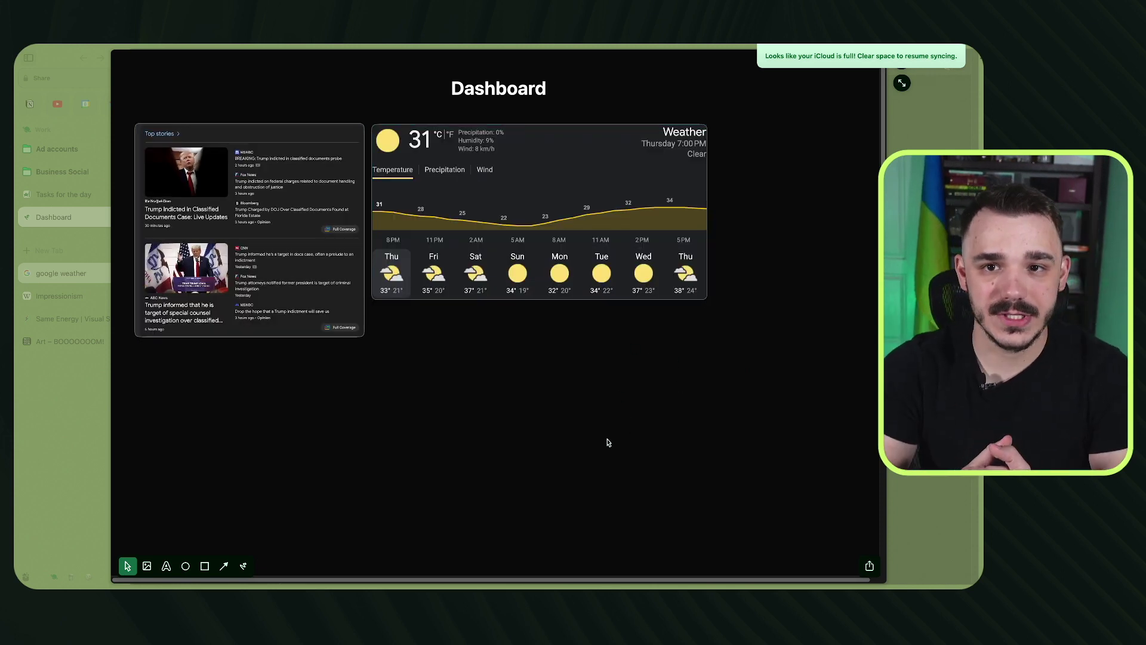
pyautogui.click(245, 566)
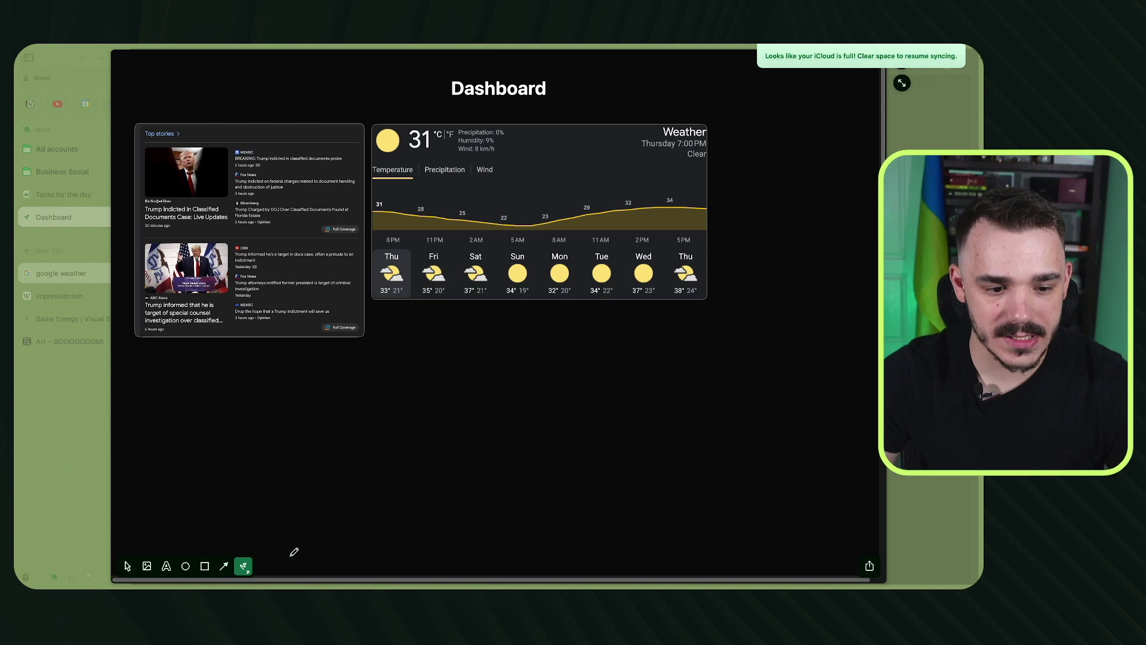
# Step: Circle the sun and 31° reading, and draw an arrow pointing at the top news photo
pyautogui.moveTo(414, 135)
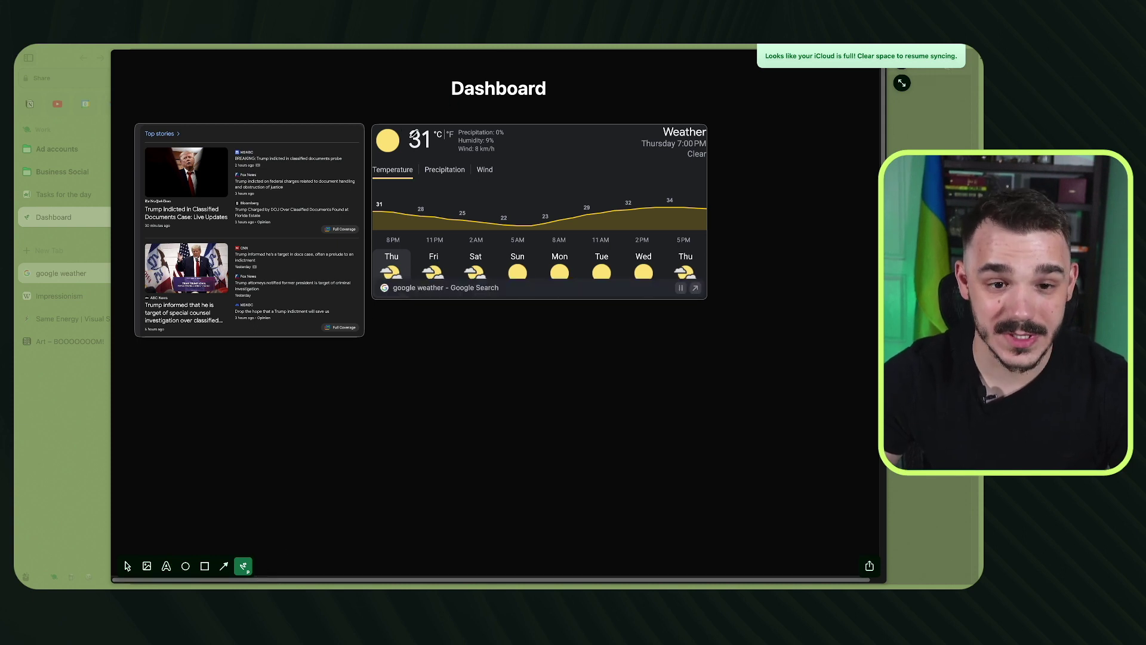
pyautogui.moveTo(397, 111)
pyautogui.mouseDown()
pyautogui.moveTo(382, 119)
pyautogui.moveTo(481, 119)
pyautogui.moveTo(394, 113)
pyautogui.mouseUp()
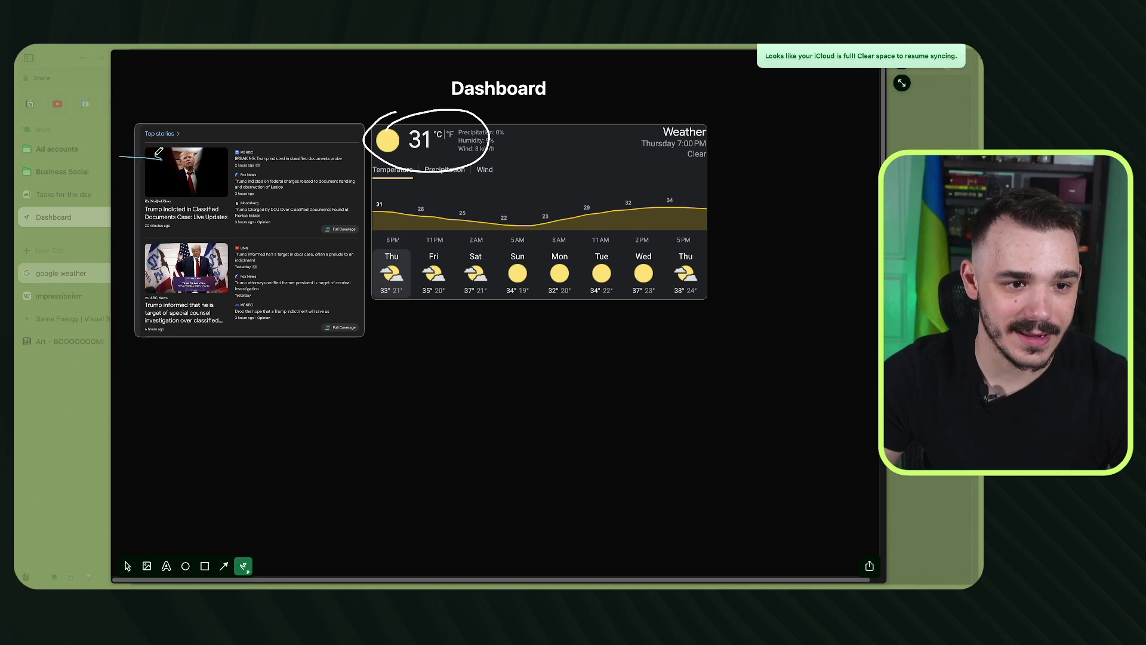
pyautogui.moveTo(157, 156); pyautogui.dragTo(162, 159)
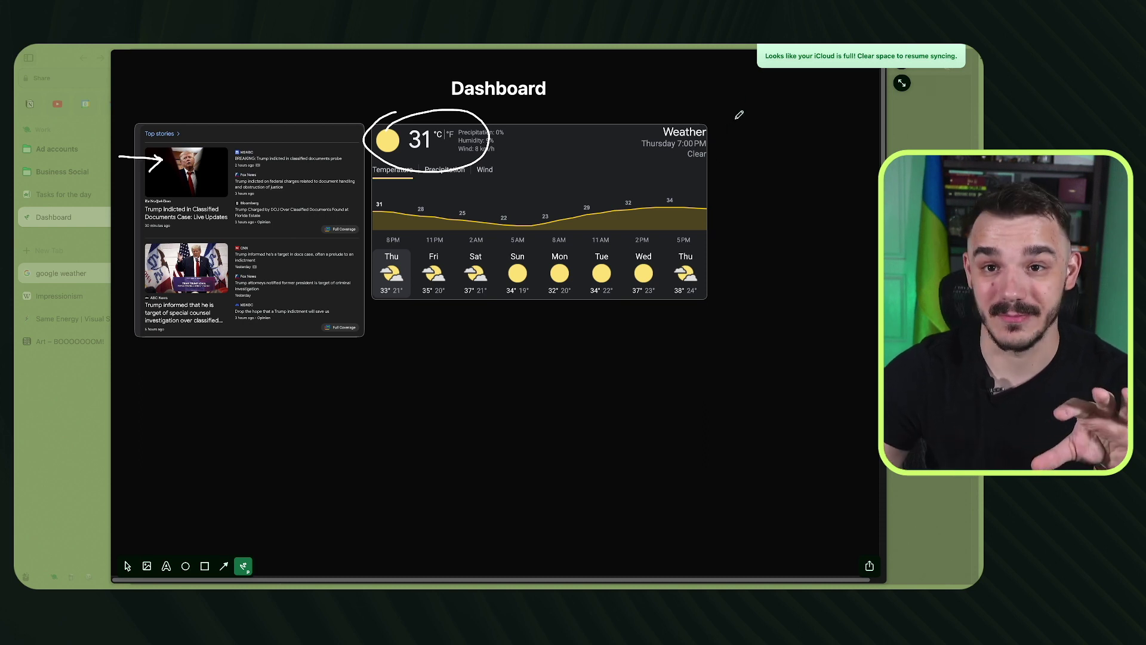
pyautogui.click(55, 273)
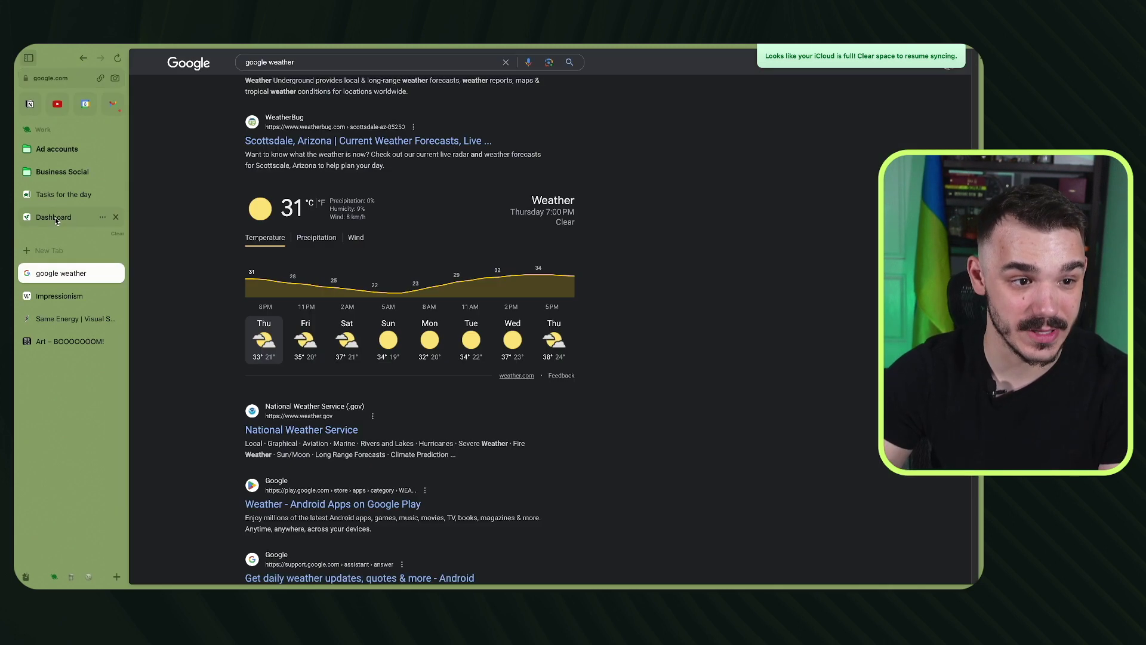
# Step: Drag the Dashboard easel from the Work list into the pinned favorites row
pyautogui.click(53, 219)
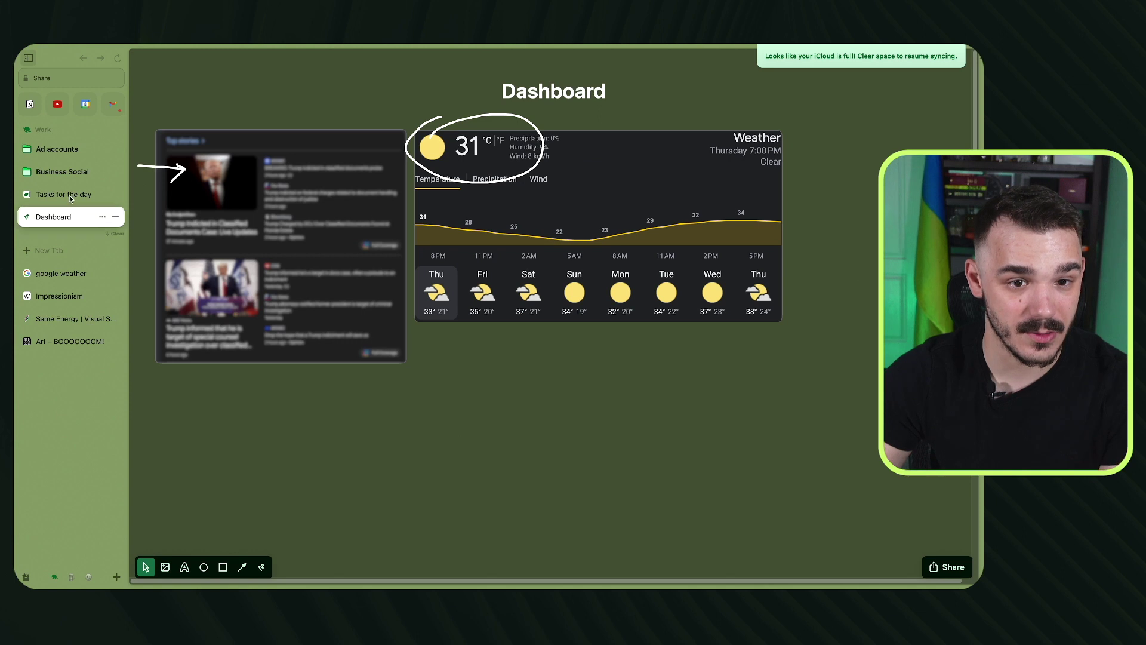
pyautogui.moveTo(53, 219); pyautogui.dragTo(85, 104)
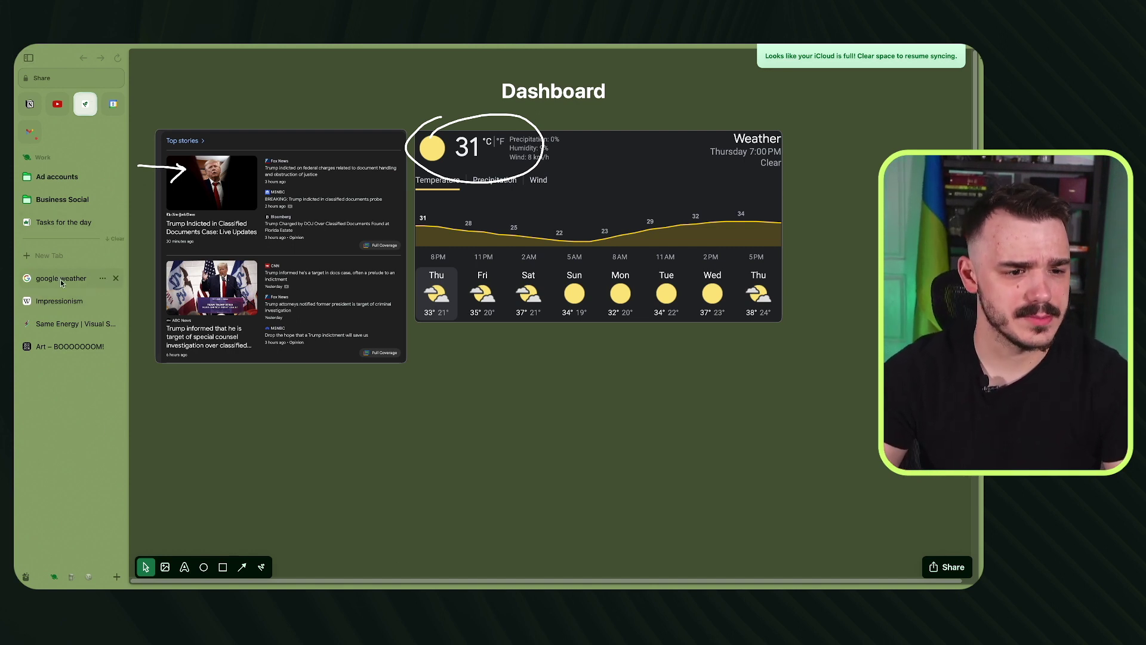
# Step: Give the pinned Dashboard an emoji icon
pyautogui.rightClick(86, 106)
pyautogui.moveTo(132, 160)
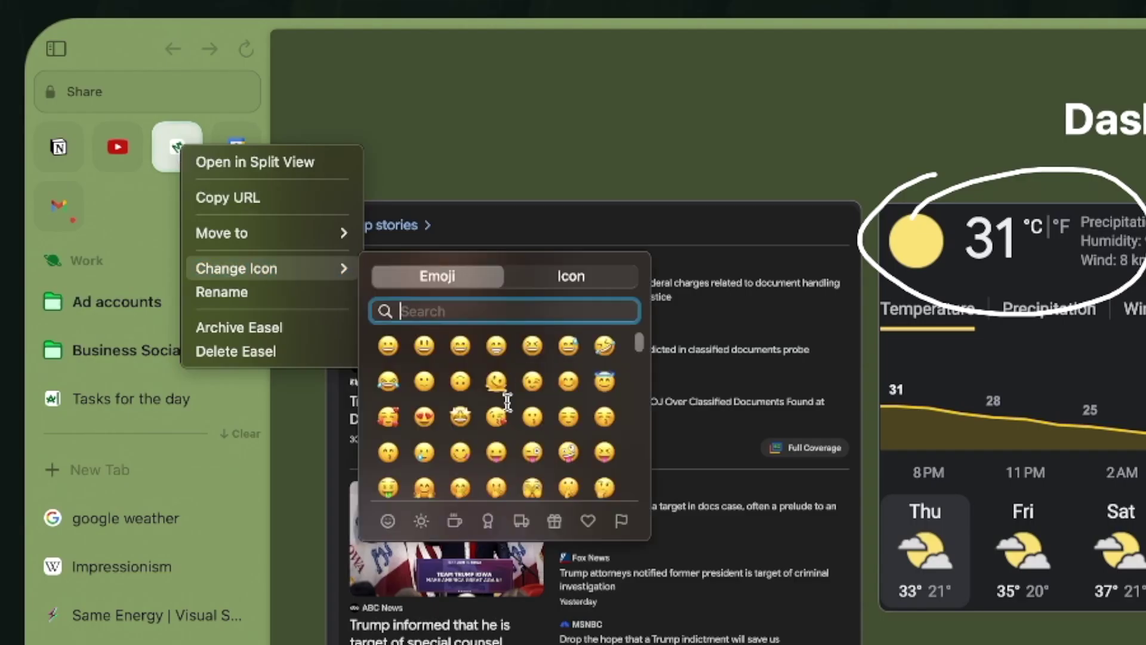
pyautogui.click(426, 346)
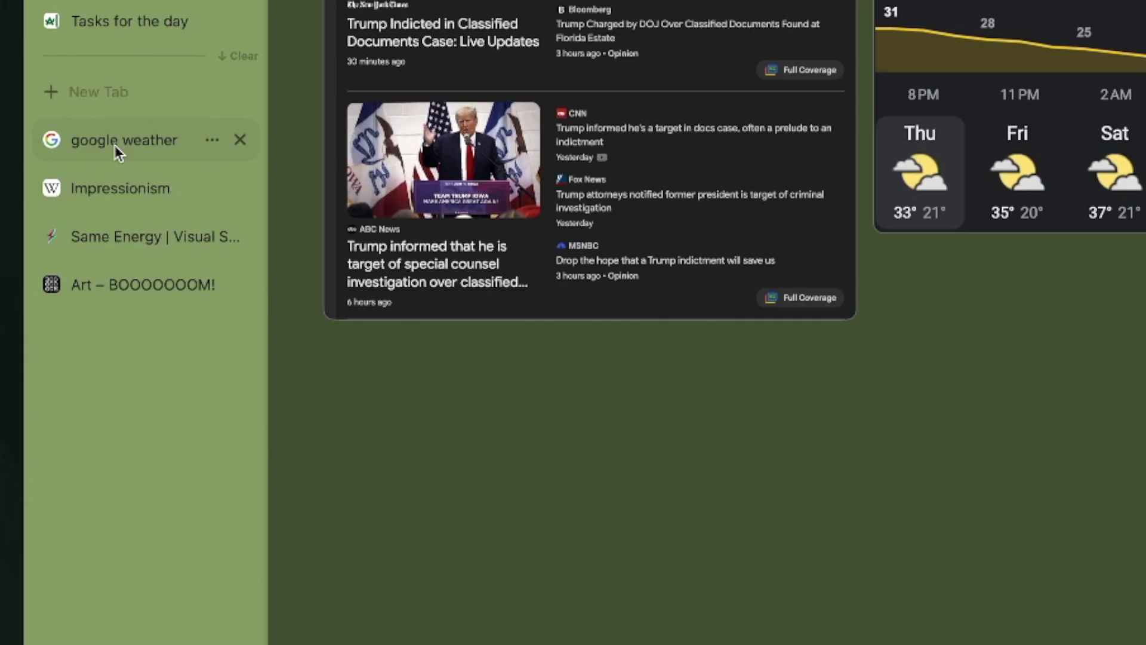
# Step: Rename the google weather tab to 'Weather' with a cloud icon and clear the other tabs
pyautogui.doubleClick(58, 282)
pyautogui.write('We')
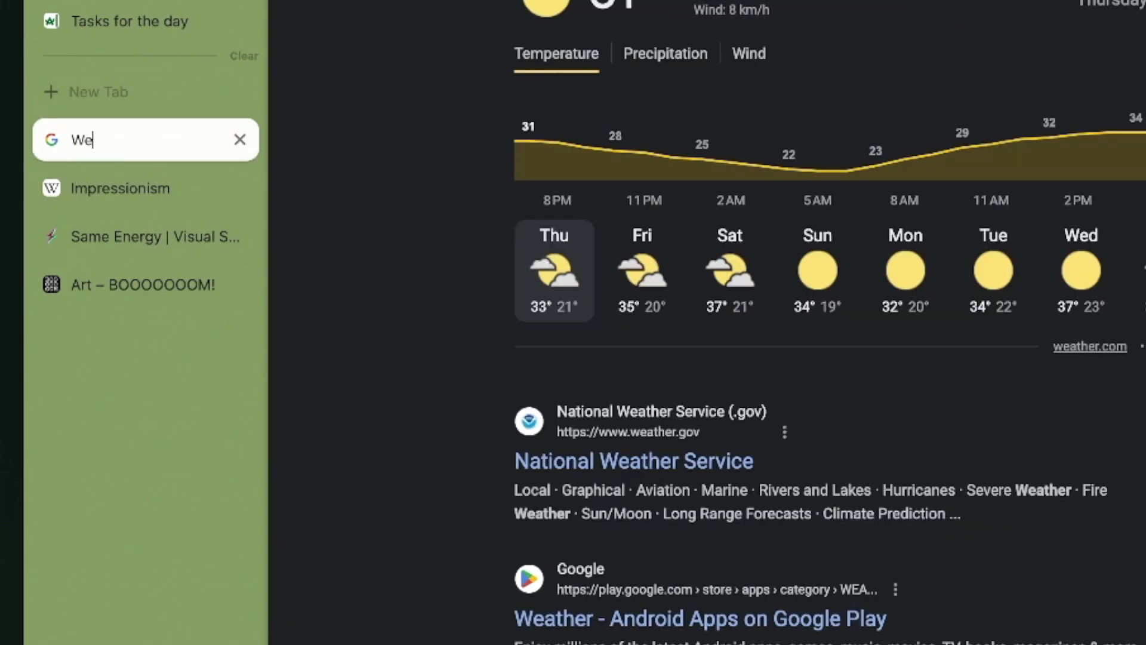
pyautogui.rightClick(53, 132)
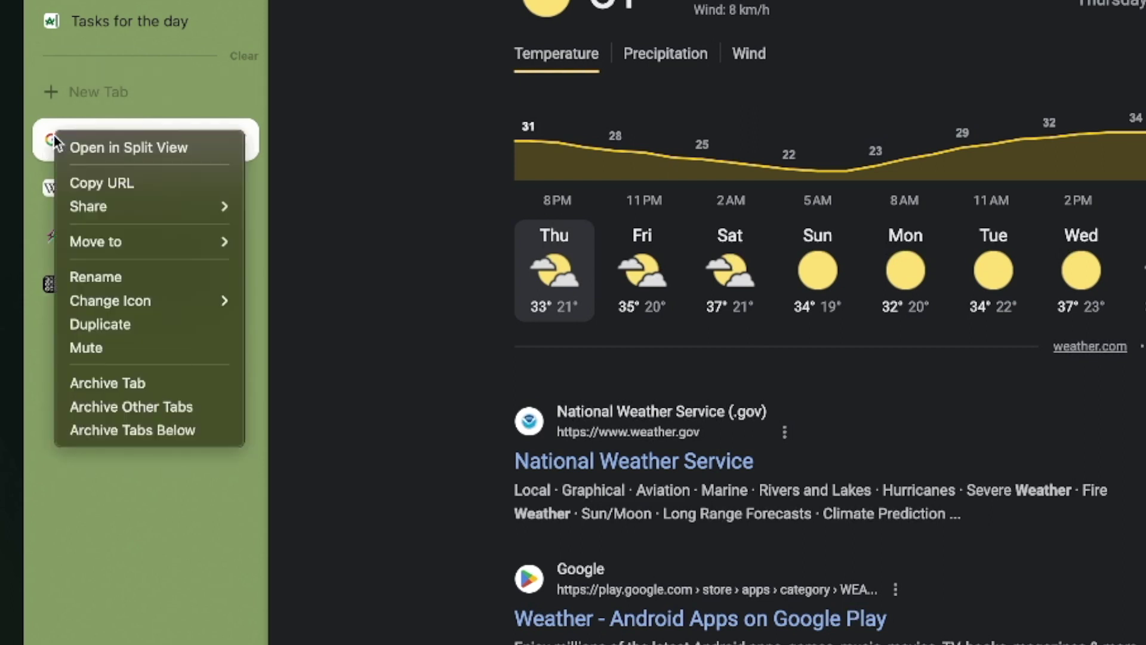
pyautogui.moveTo(174, 308)
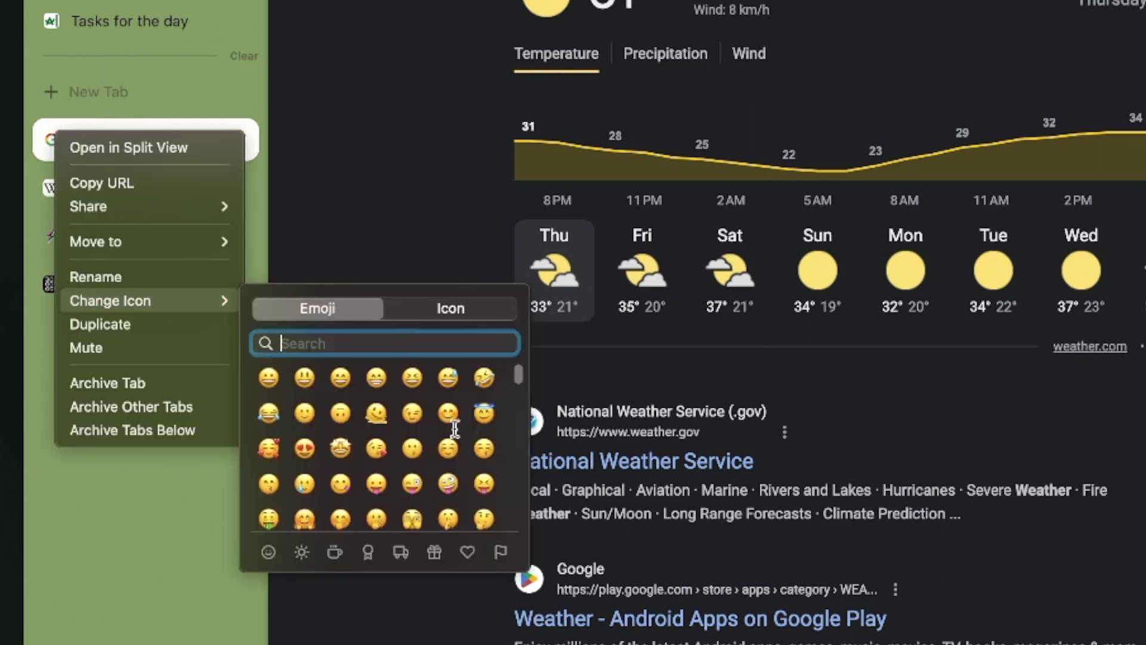
pyautogui.write('cloud')
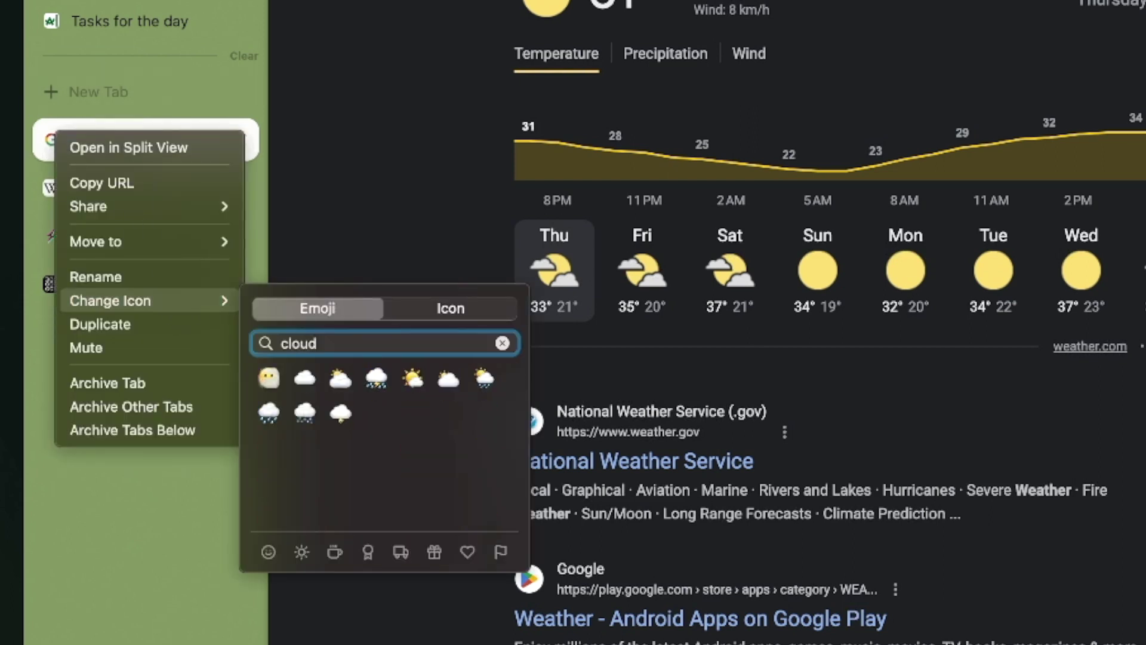
pyautogui.press('Right')
pyautogui.press('Return')
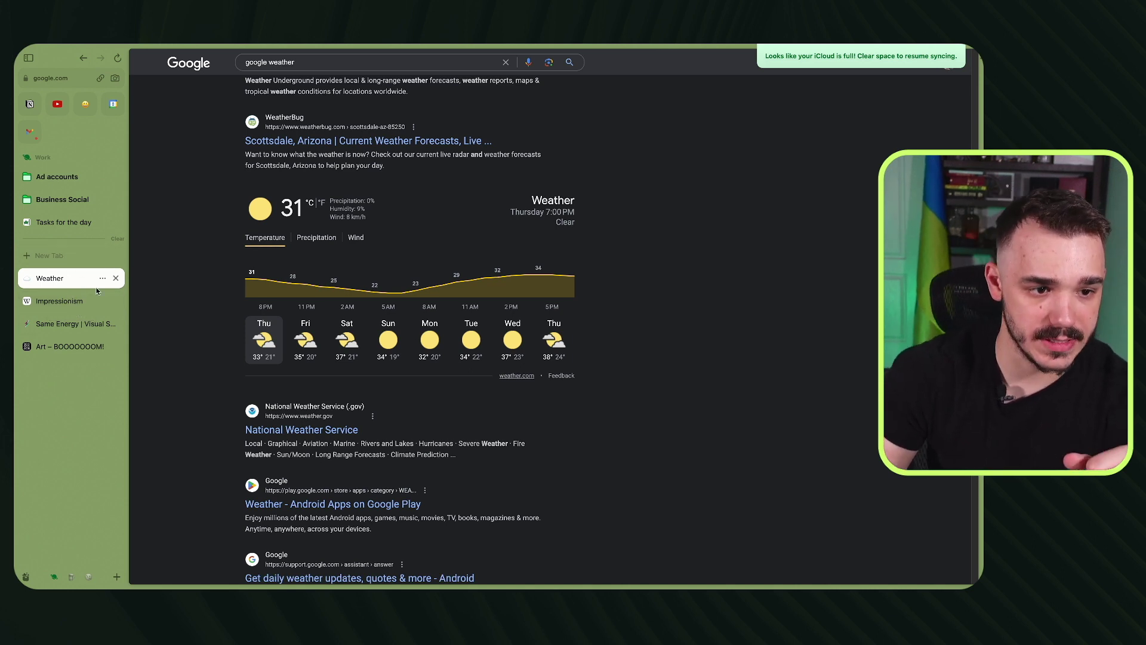
pyautogui.click(119, 240)
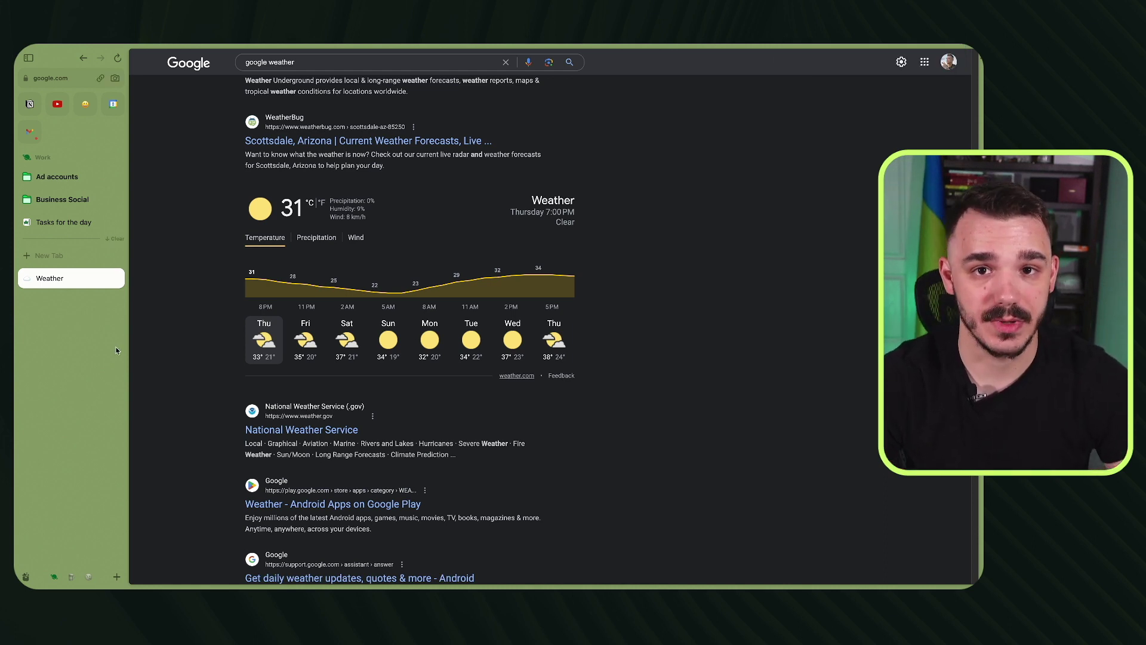
pyautogui.moveTo(185, 47)
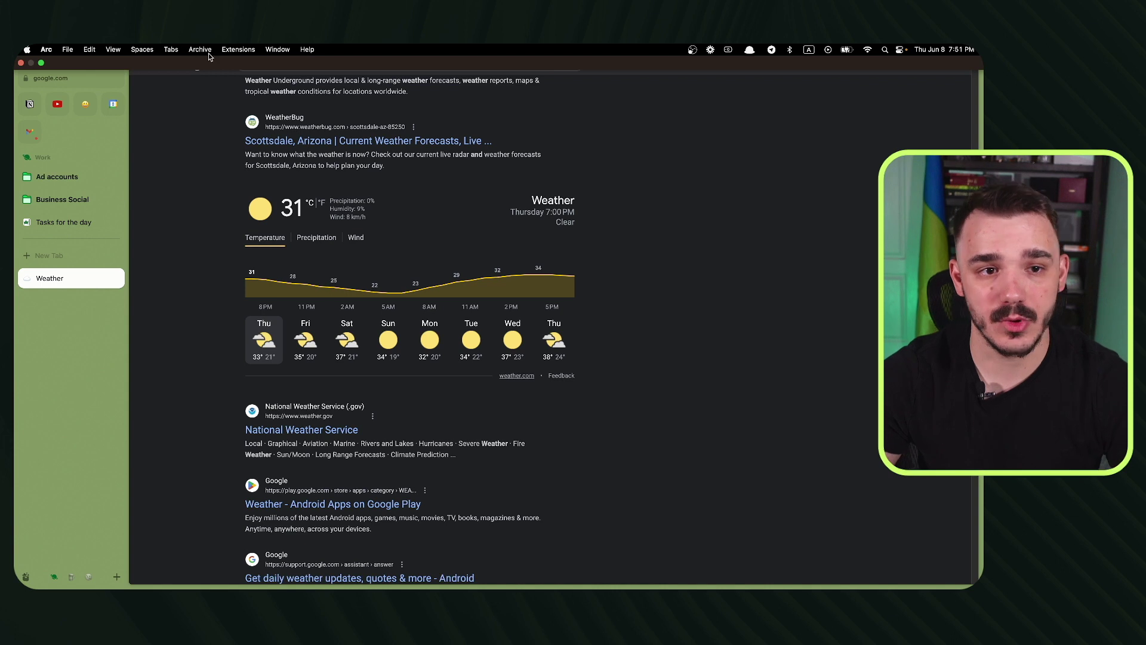
# Step: Install the Dashlane extension from the Chrome Web Store, then view installed extensions
pyautogui.click(239, 50)
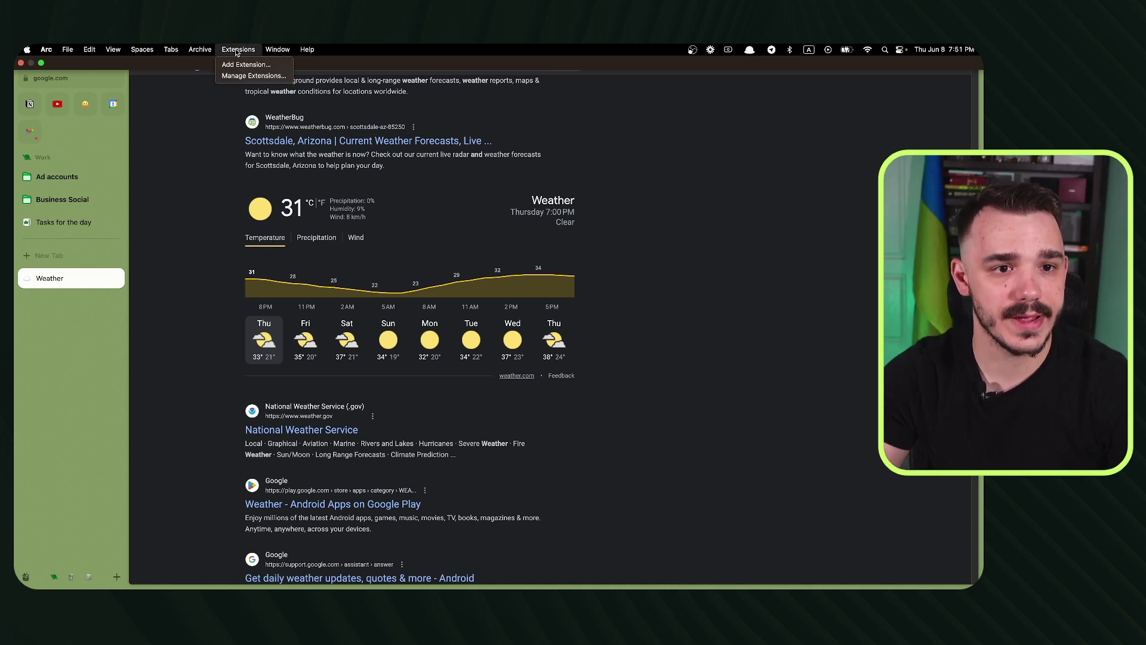
pyautogui.click(249, 68)
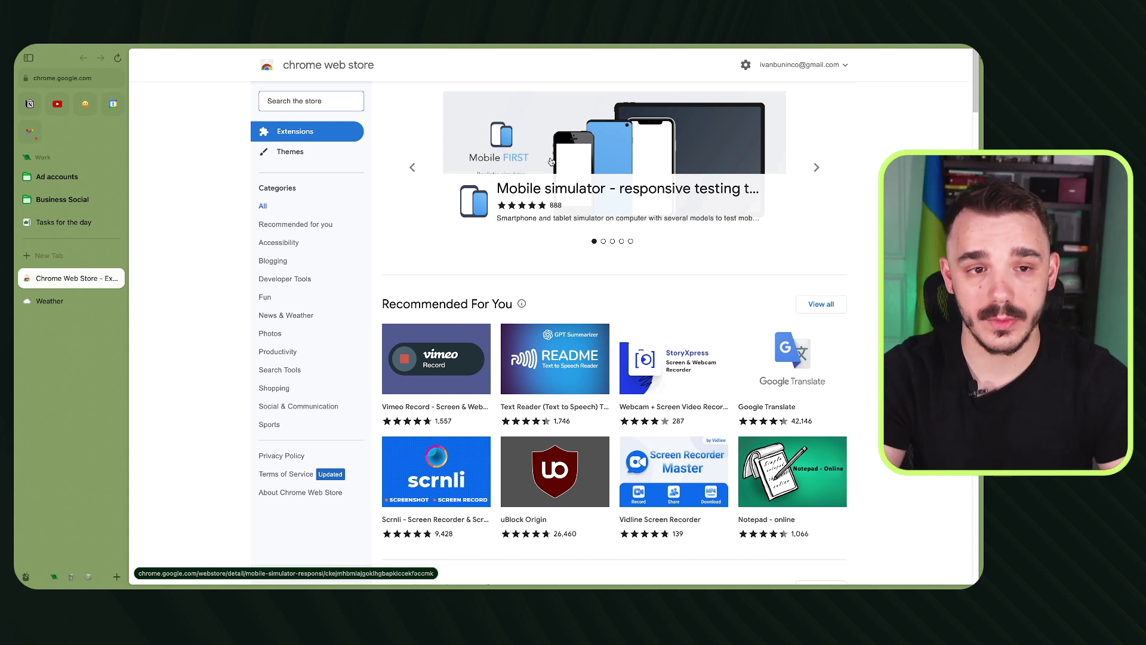
pyautogui.write('dash')
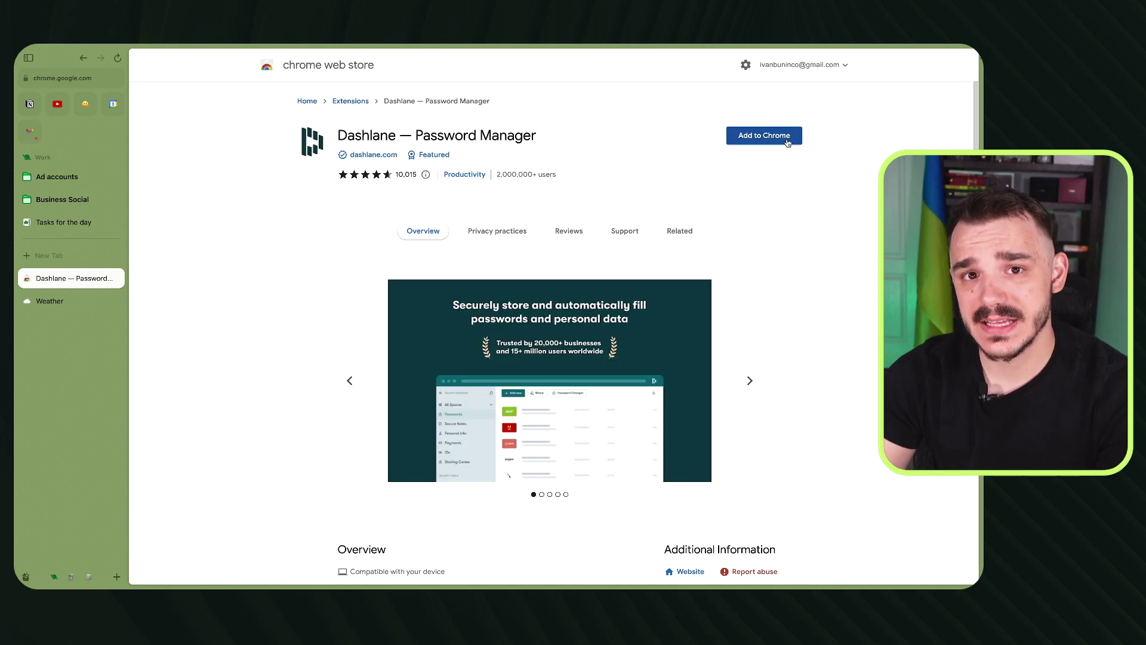
pyautogui.click(788, 142)
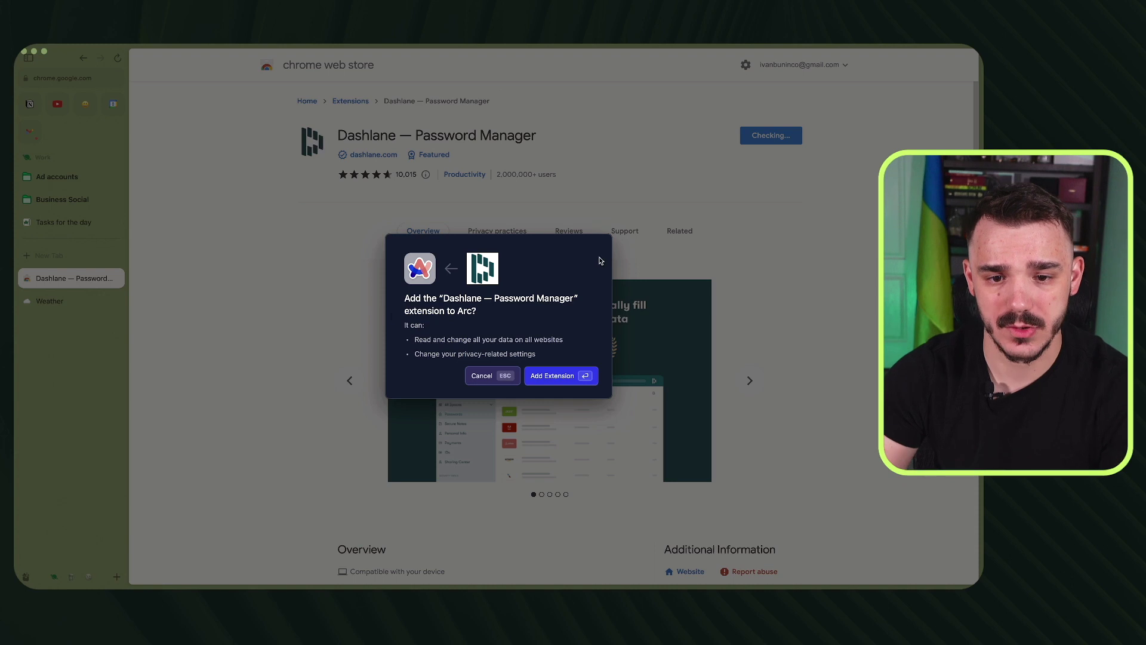
pyautogui.click(568, 377)
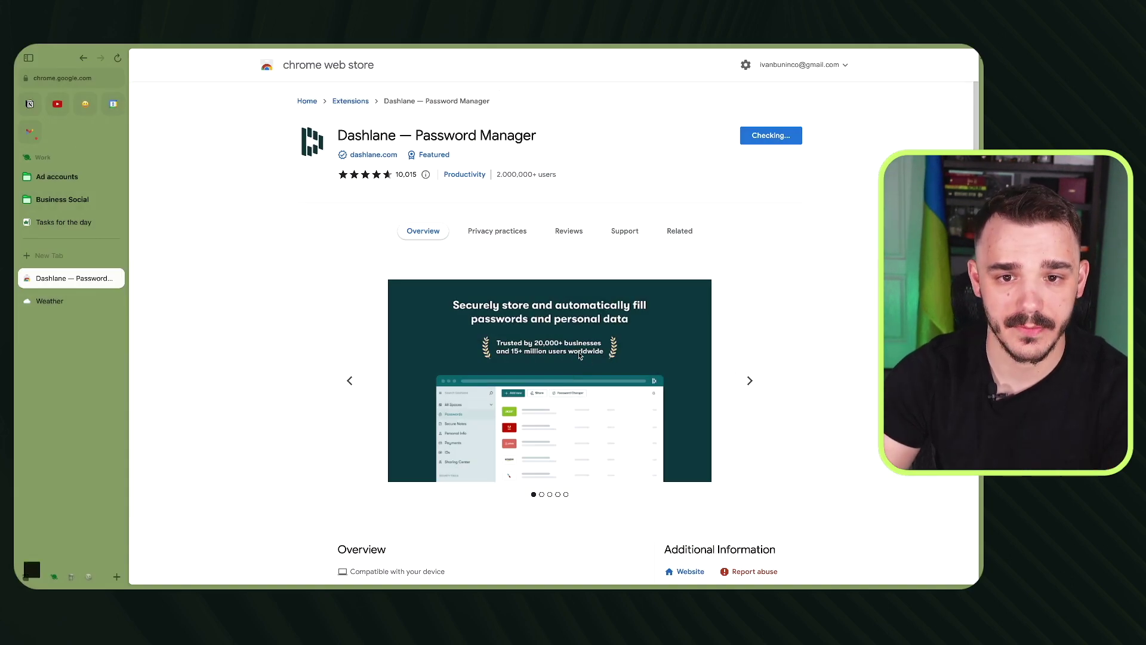
pyautogui.hotkey('ctrl', 'Tab')
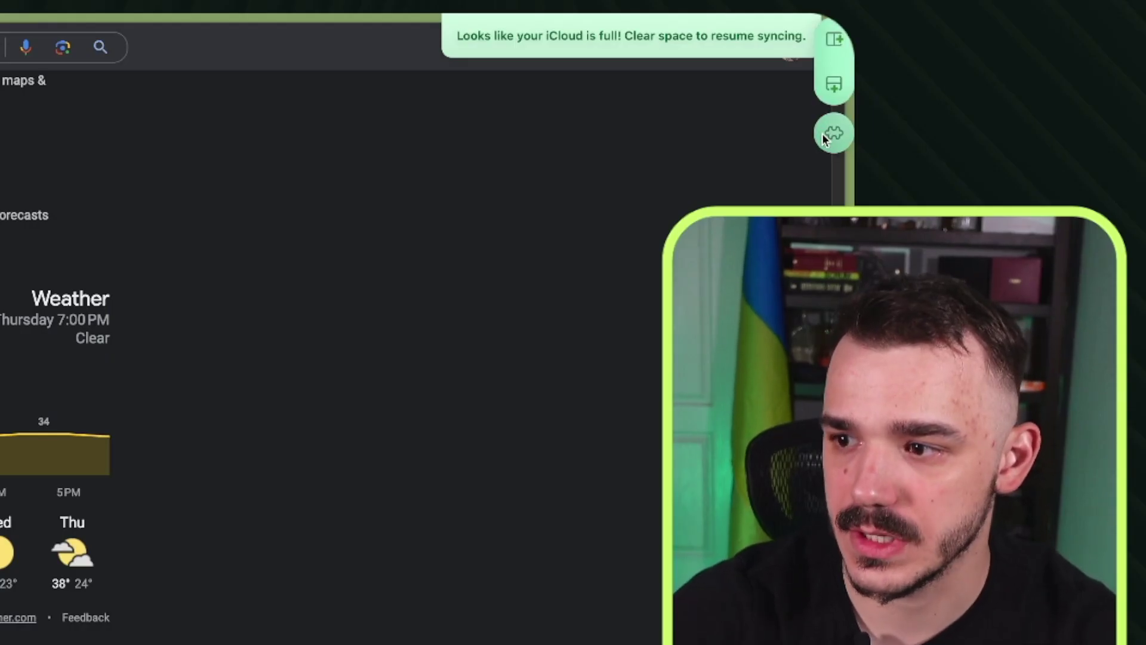
pyautogui.click(825, 140)
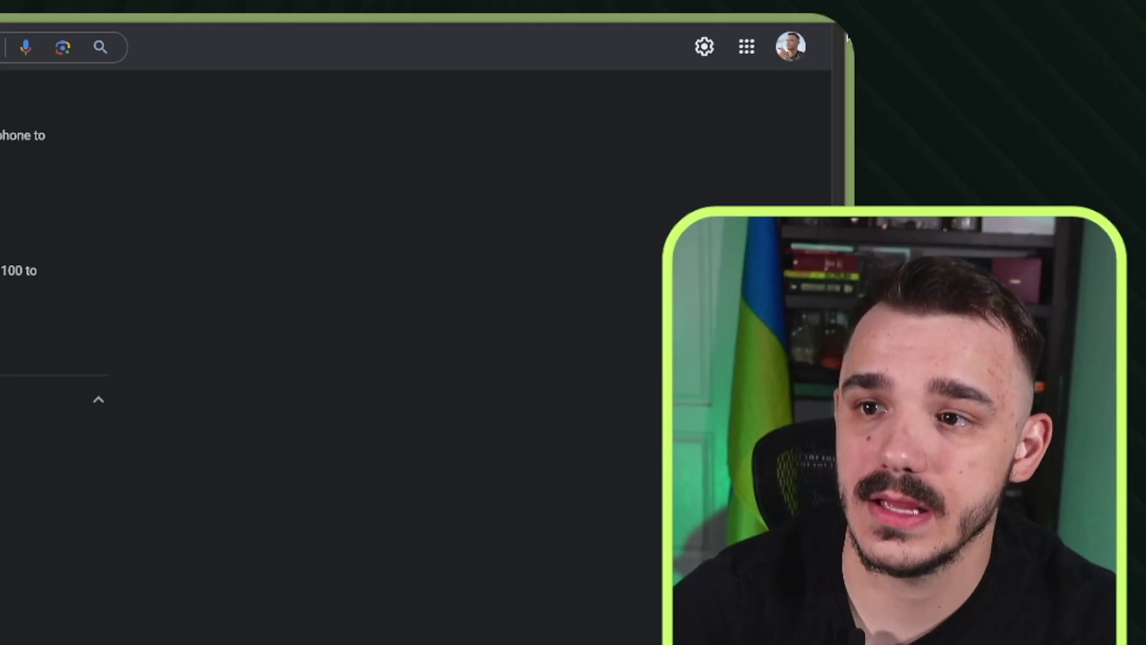
pyautogui.moveTo(977, 58)
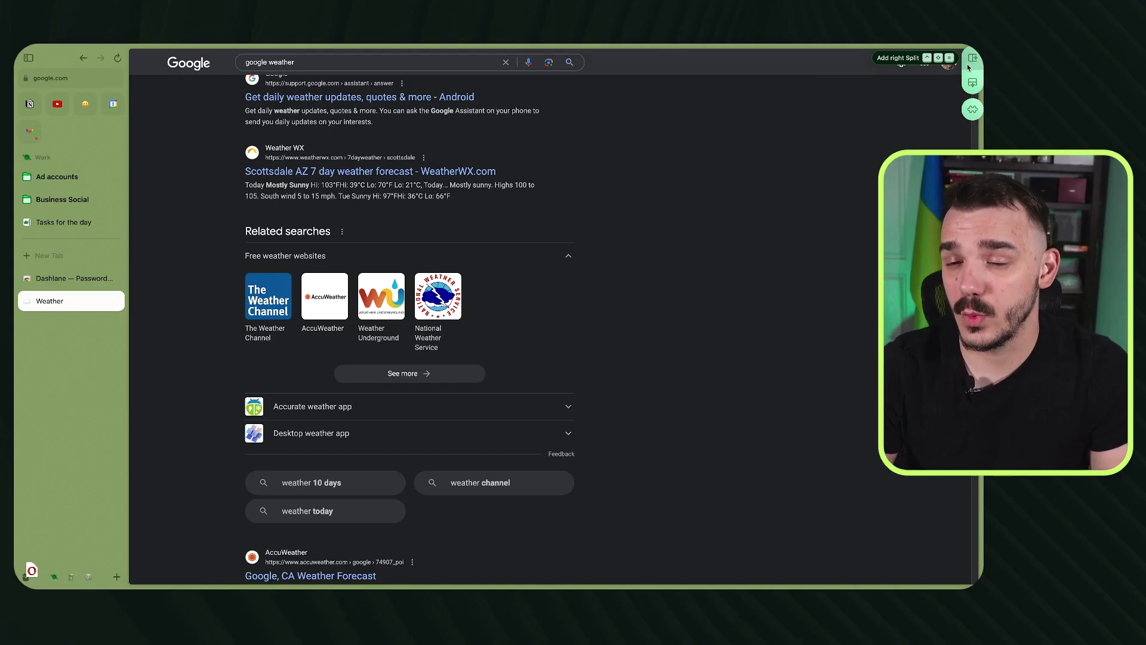
pyautogui.click(970, 64)
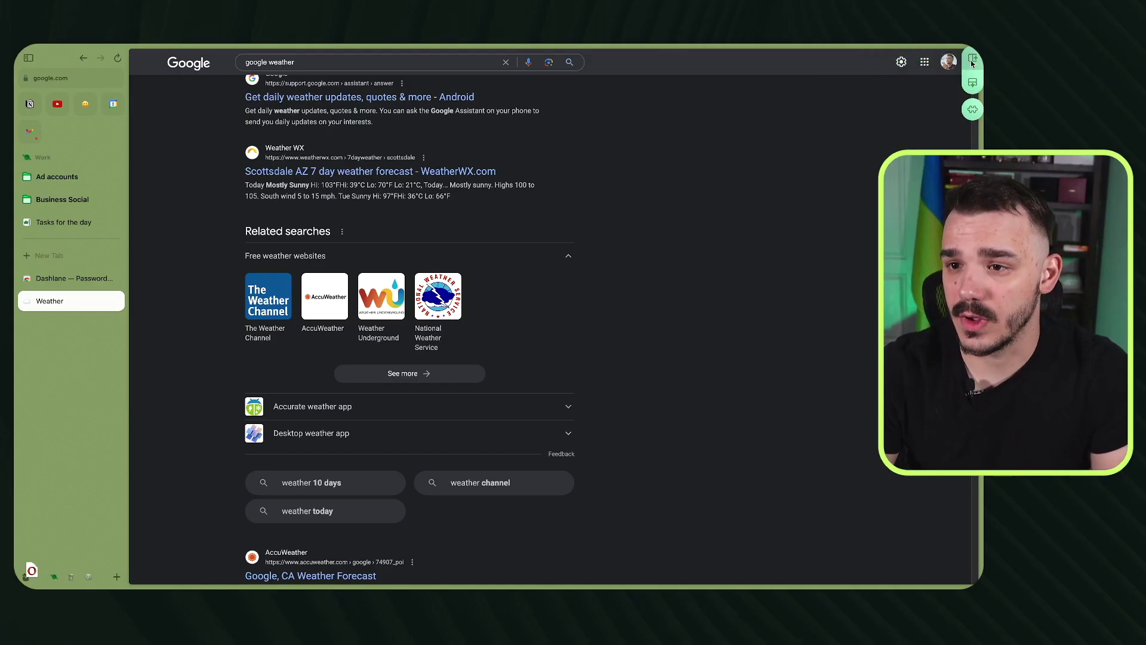
pyautogui.write('twitter')
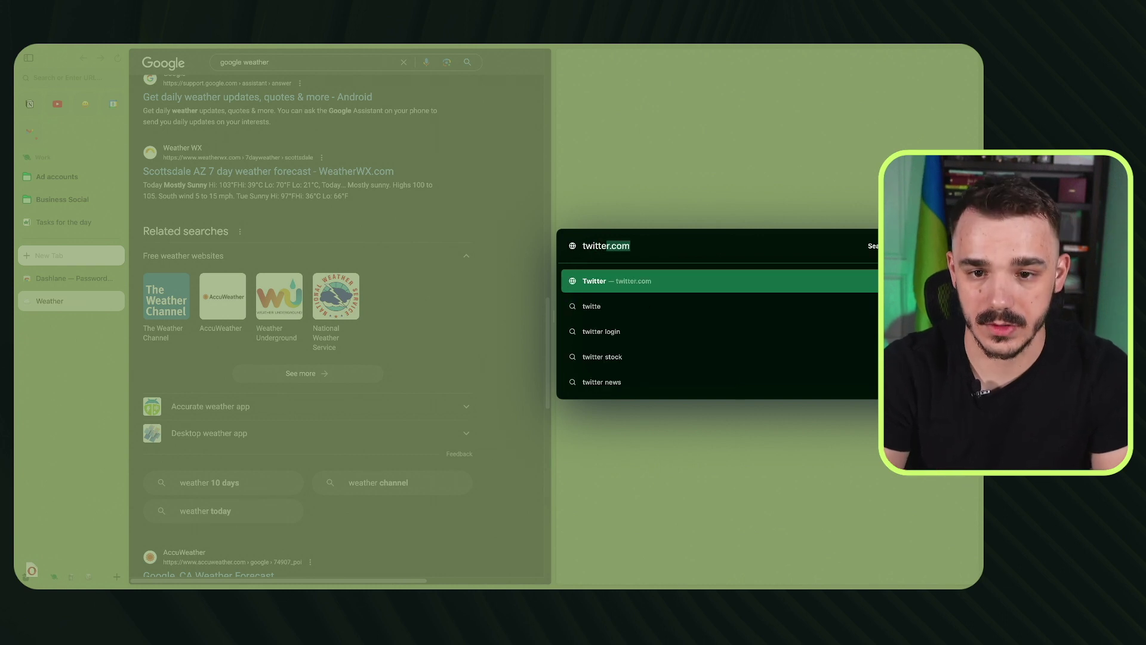
pyautogui.press('Return')
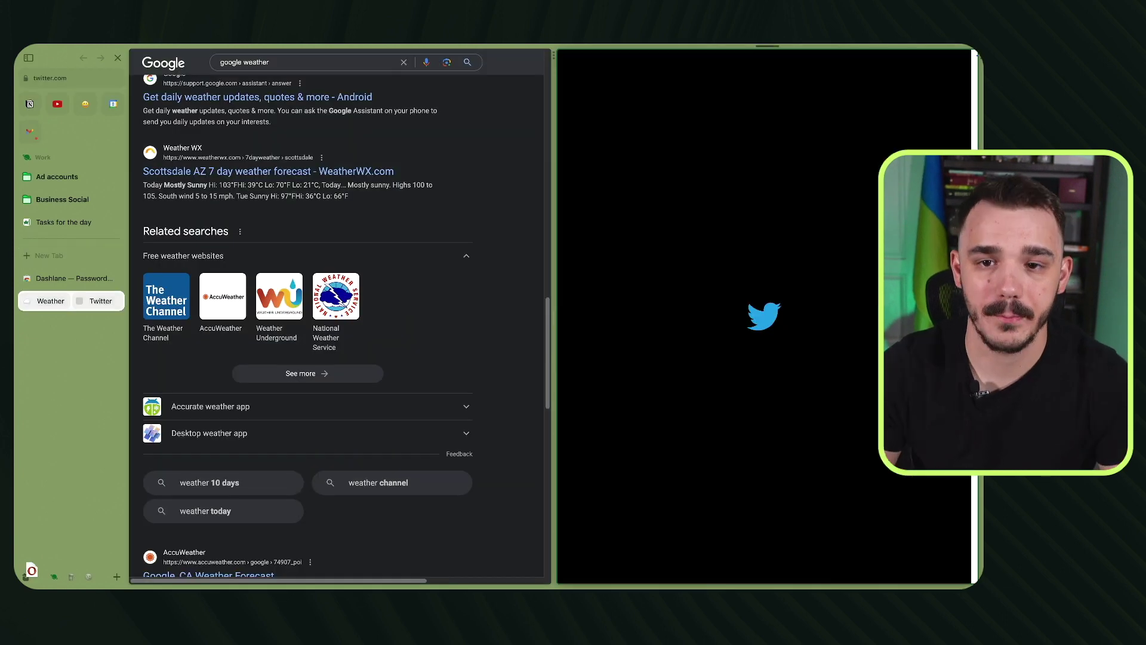
pyautogui.moveTo(554, 313); pyautogui.dragTo(515, 310)
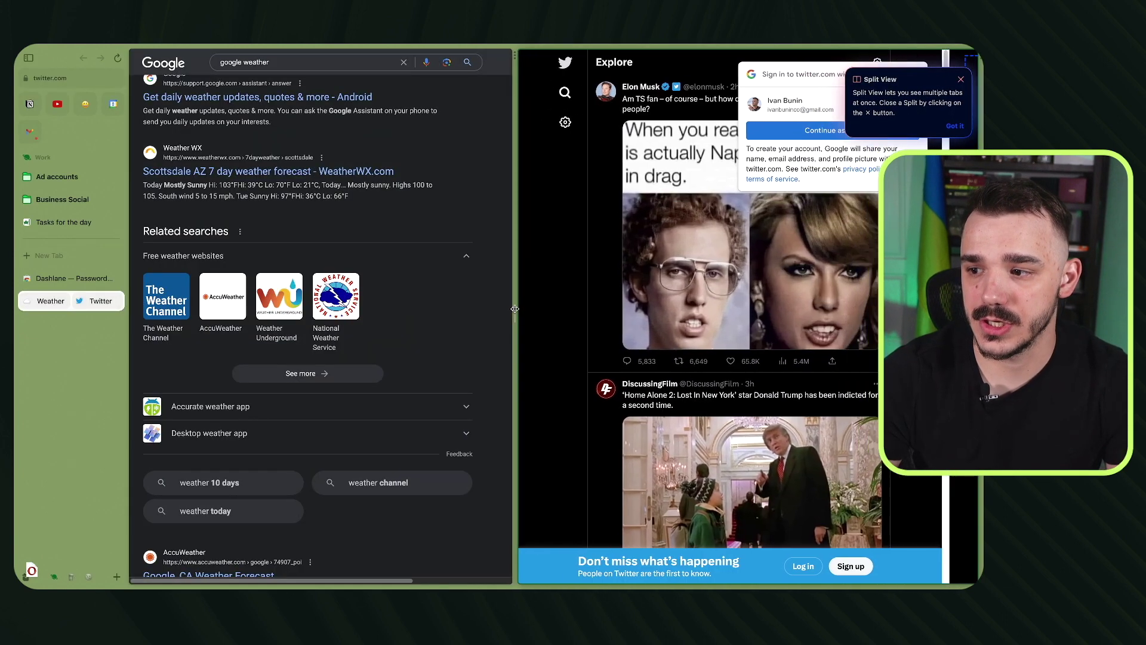
pyautogui.scroll(-5, 672, 268)
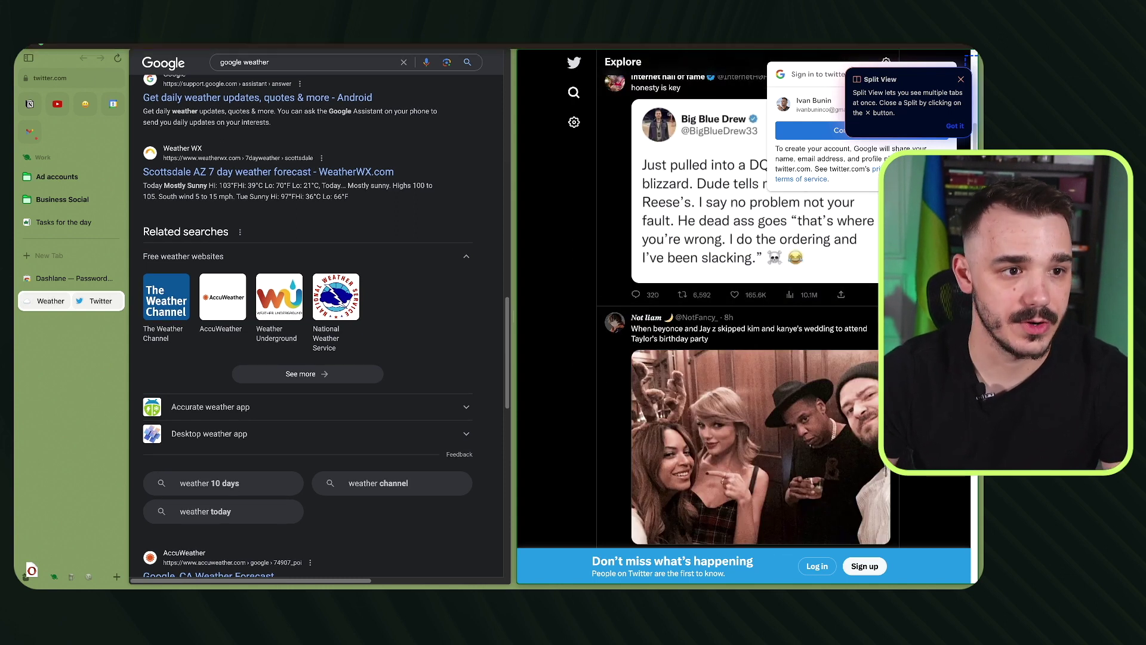
pyautogui.click(25, 60)
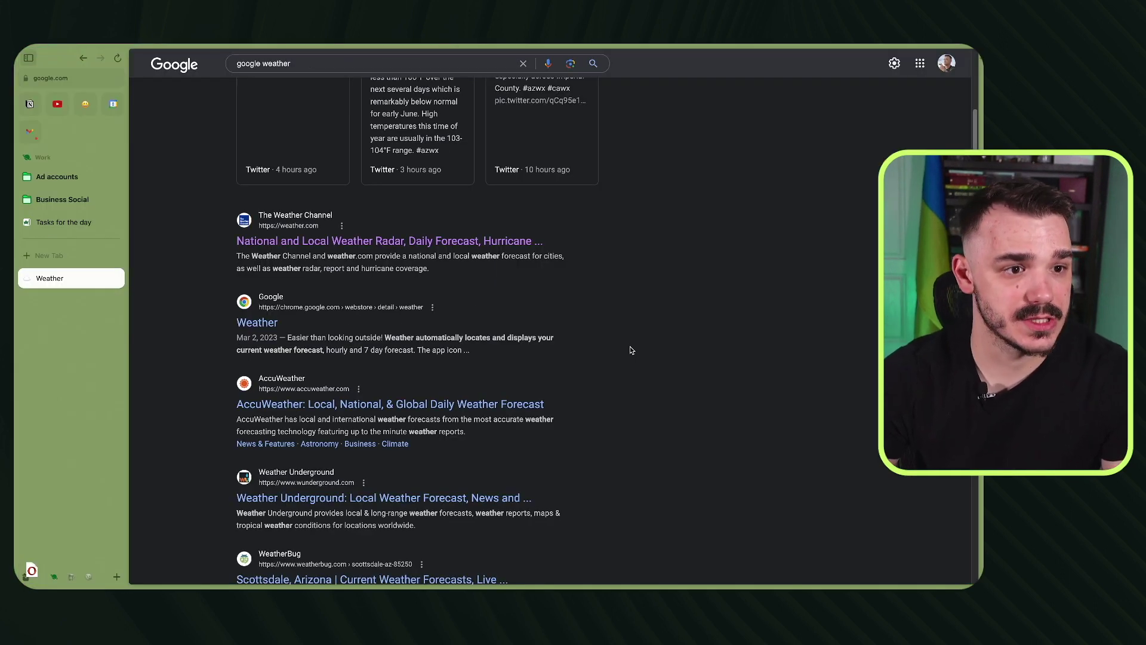
# Step: Capture the weather results from The Weather Channel to Weather Underground and open the capture for editing
pyautogui.moveTo(117, 78)
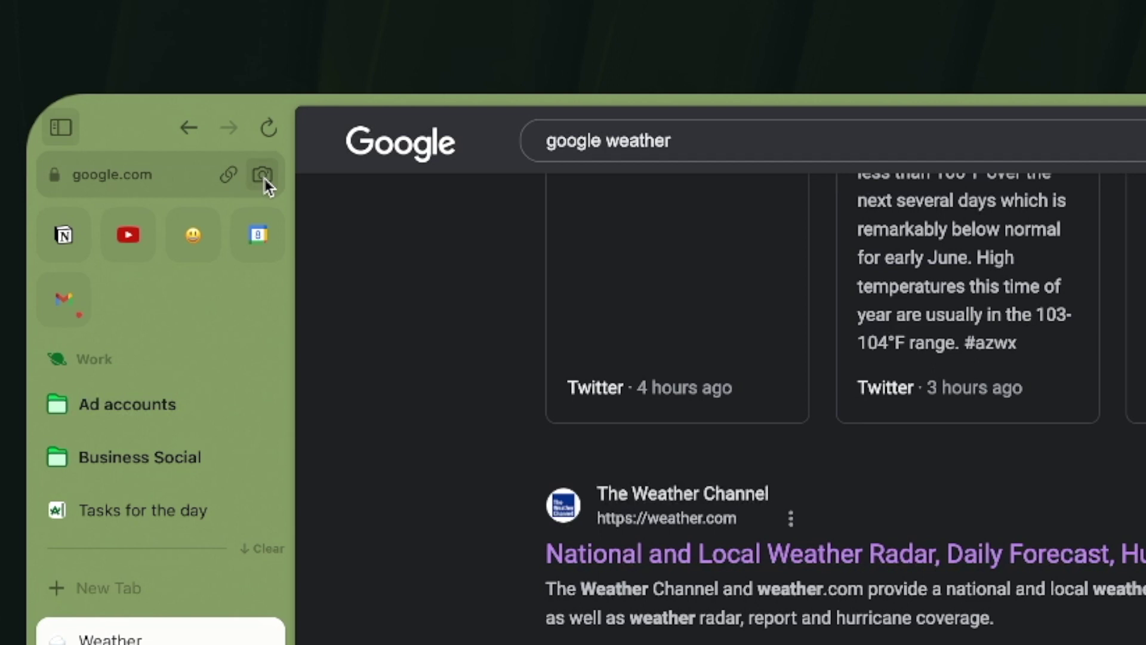
pyautogui.click(264, 177)
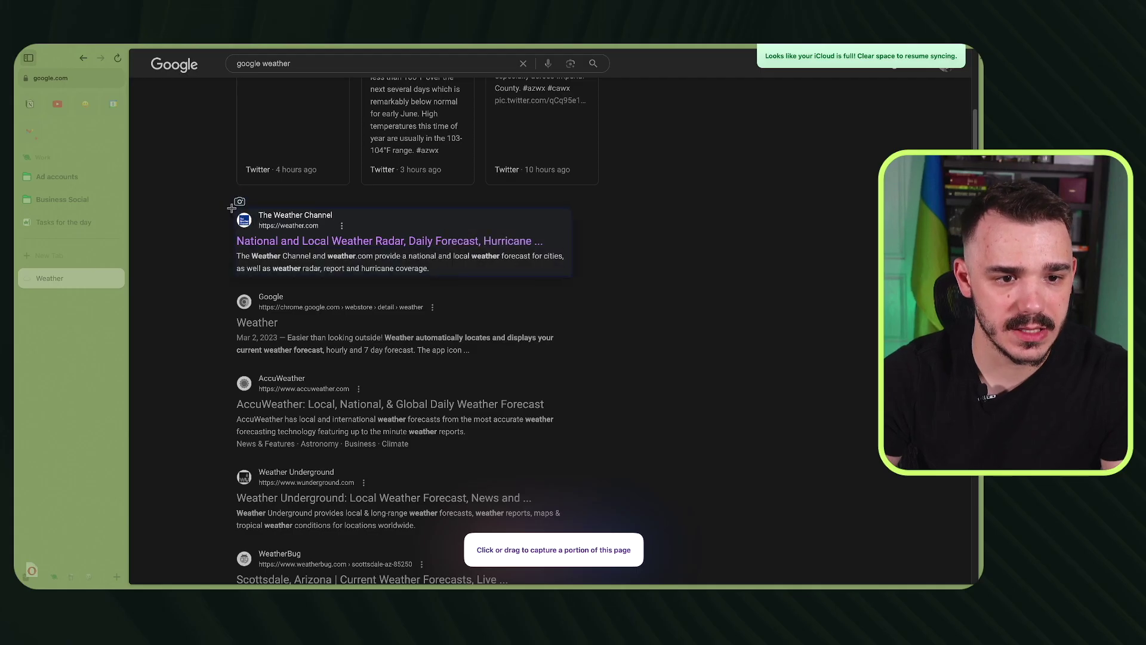
pyautogui.moveTo(231, 207); pyautogui.dragTo(613, 535)
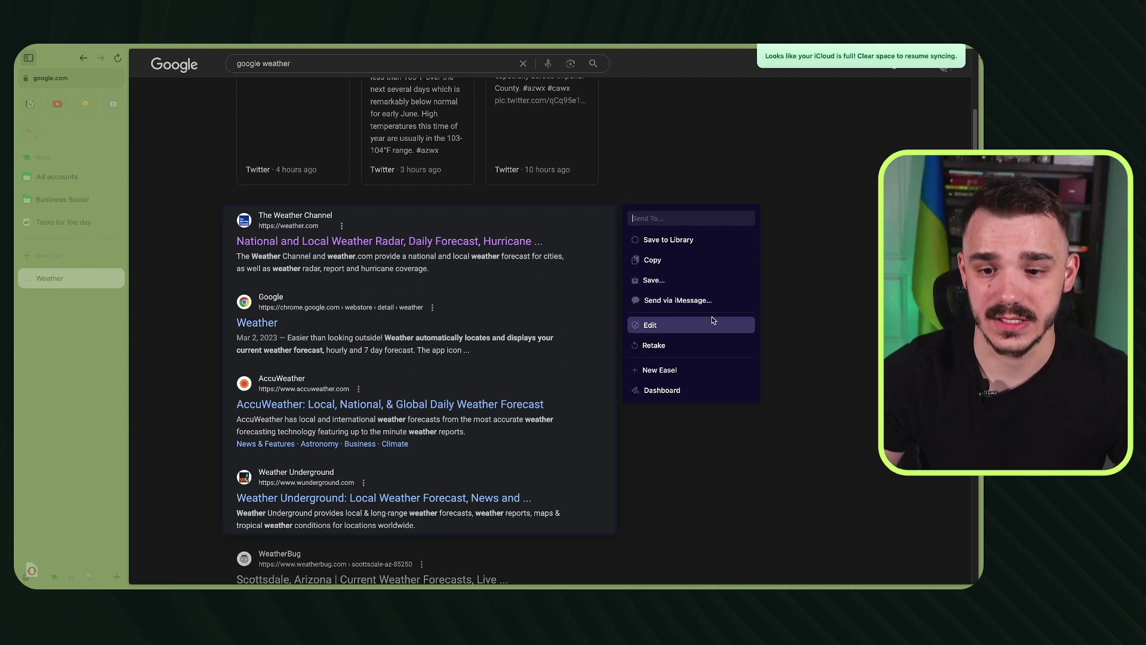
pyautogui.click(678, 328)
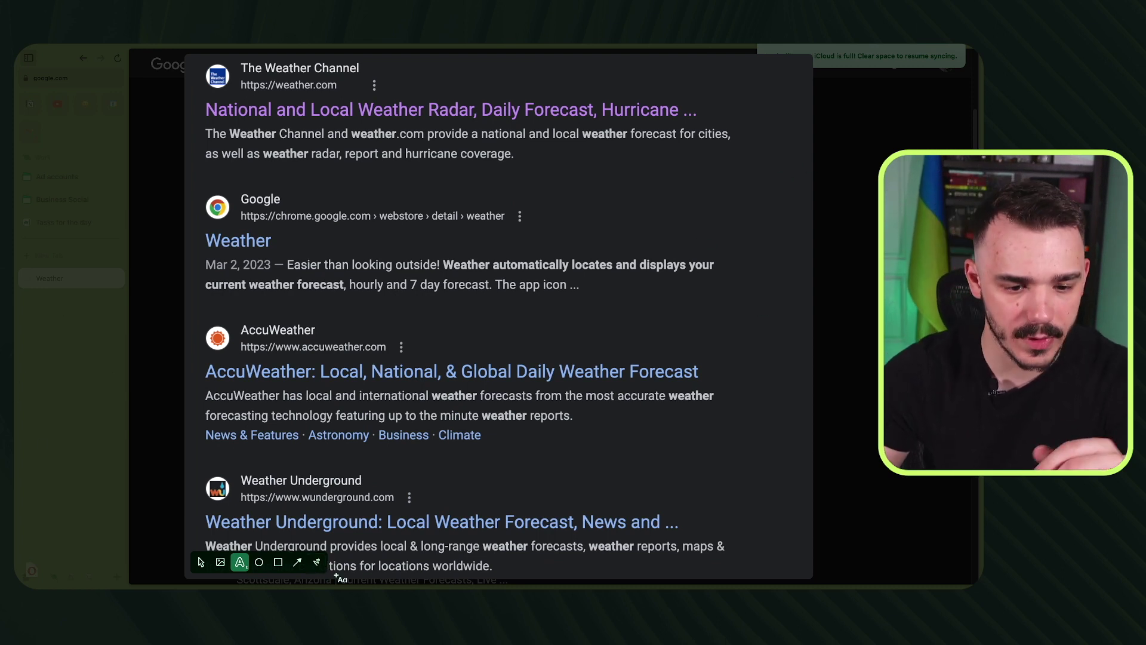
# Step: Circle the Google Weather result in red, label it 'Check this', and paste it into the Gmail draft
pyautogui.click(317, 562)
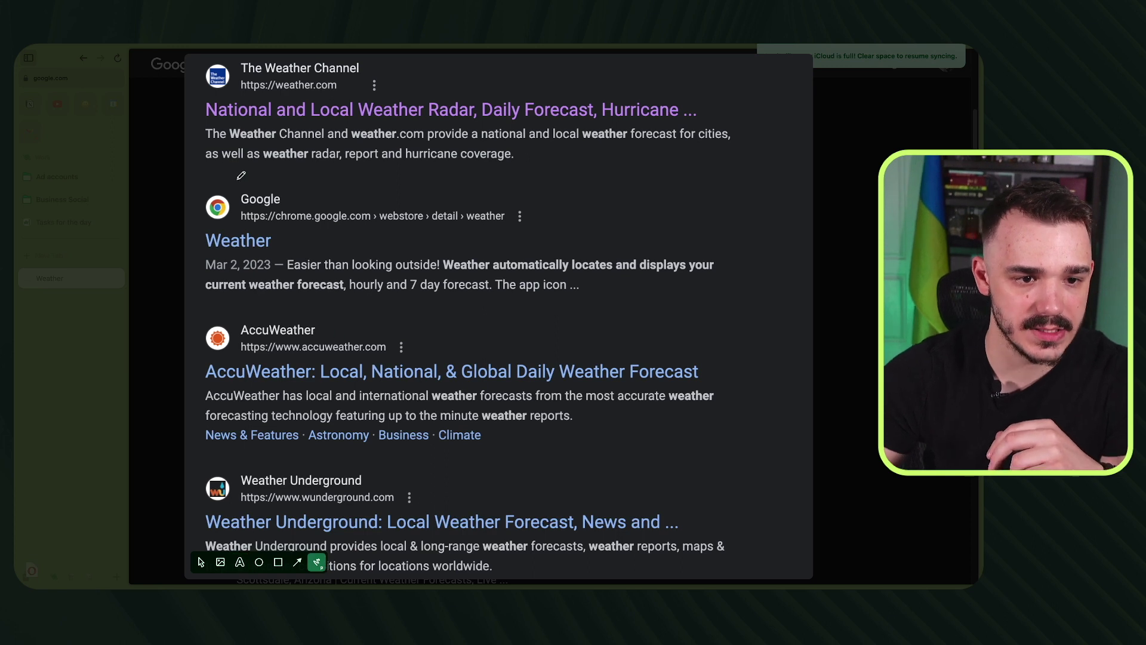
pyautogui.moveTo(223, 183)
pyautogui.mouseDown()
pyautogui.moveTo(307, 320)
pyautogui.moveTo(185, 184)
pyautogui.mouseUp()
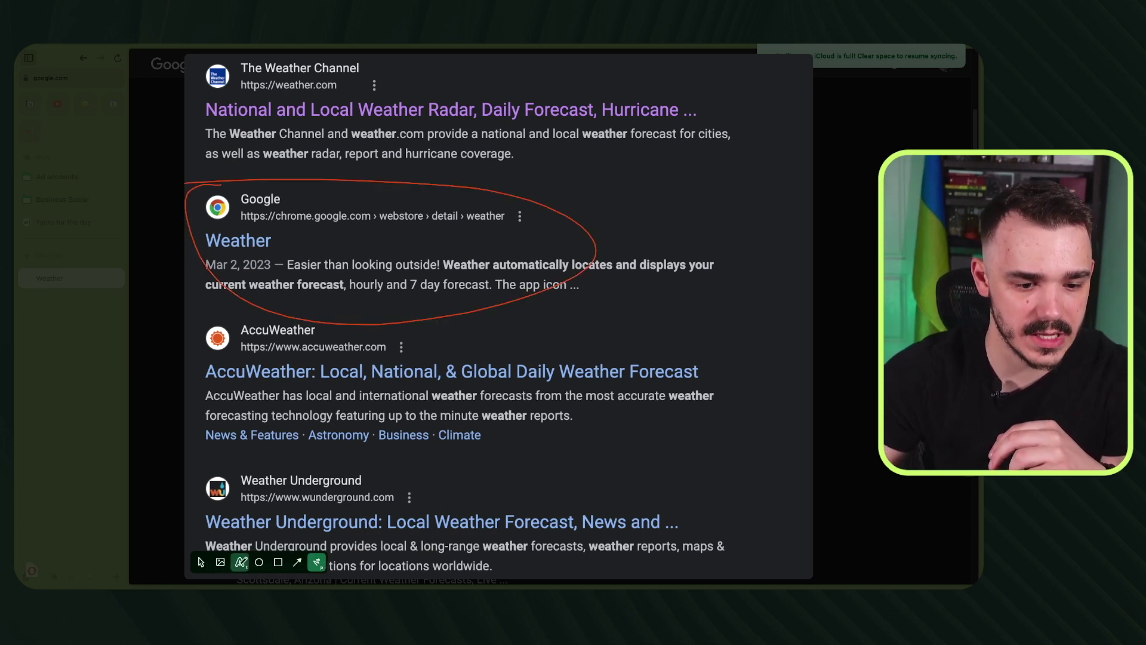
pyautogui.click(577, 184)
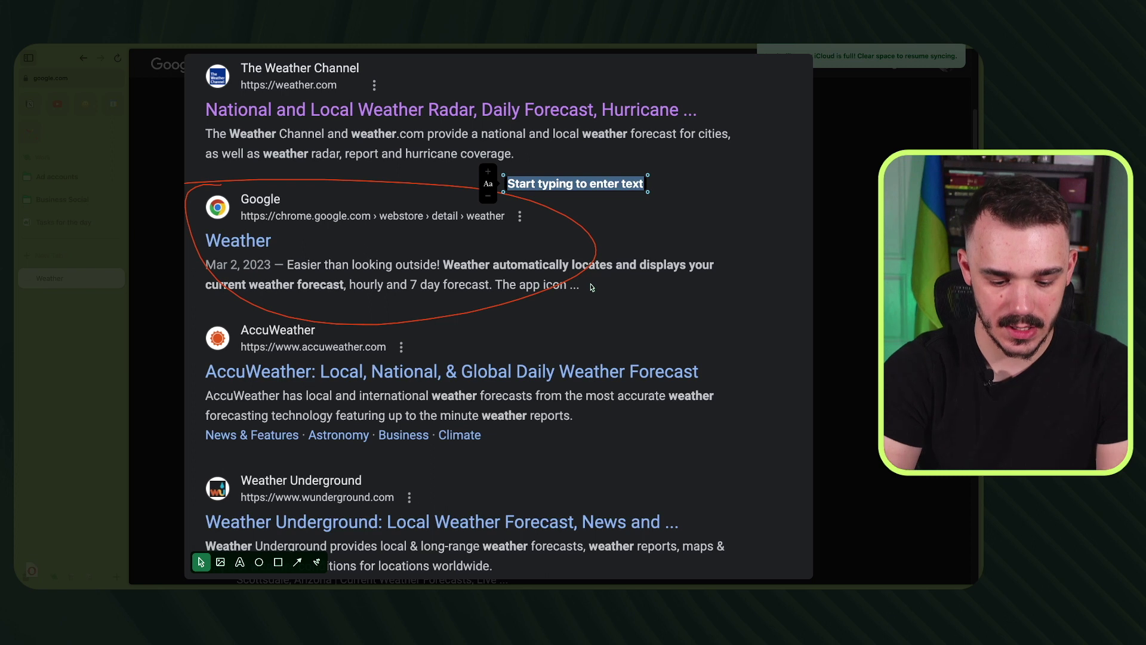
pyautogui.write('Check th')
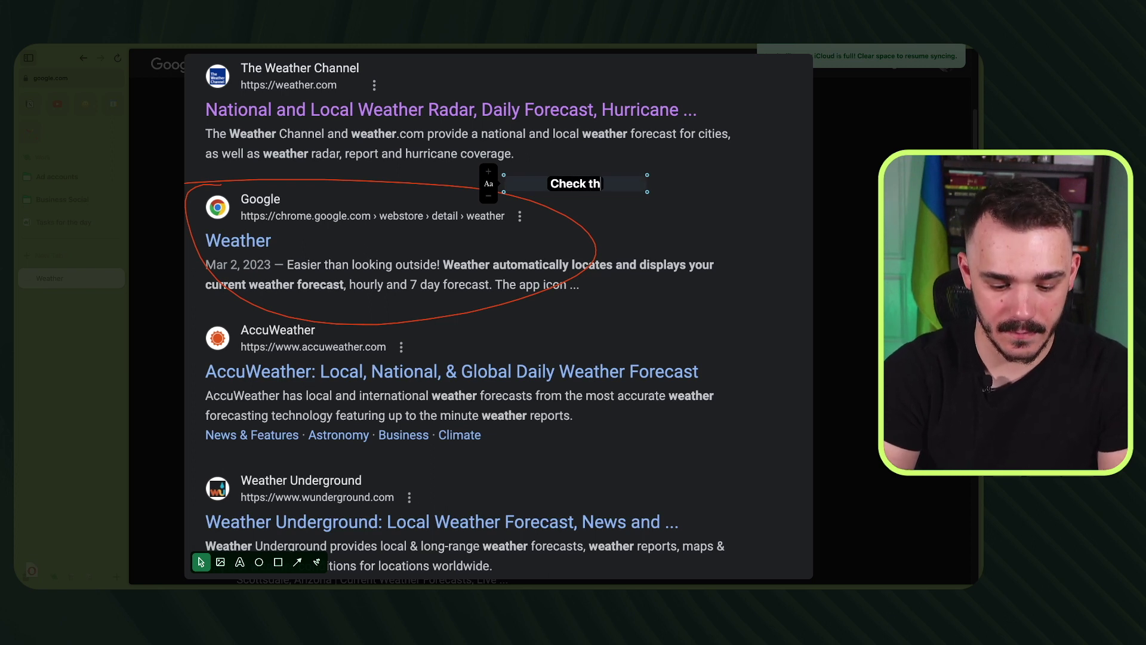
pyautogui.write('is')
pyautogui.press('Return')
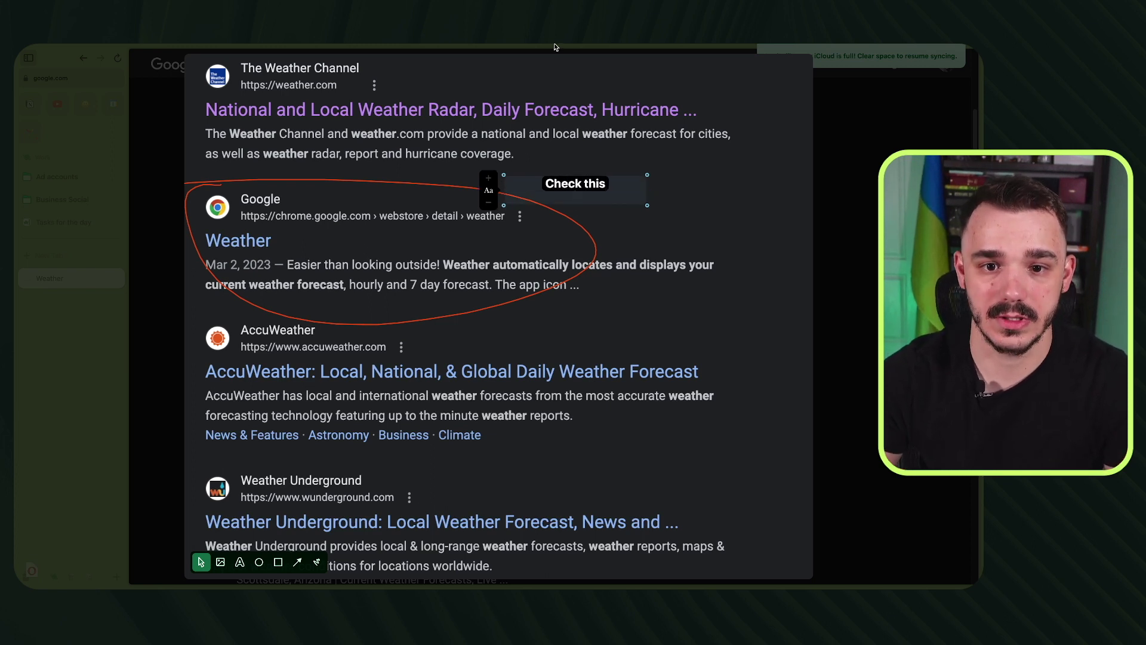
pyautogui.click(751, 190)
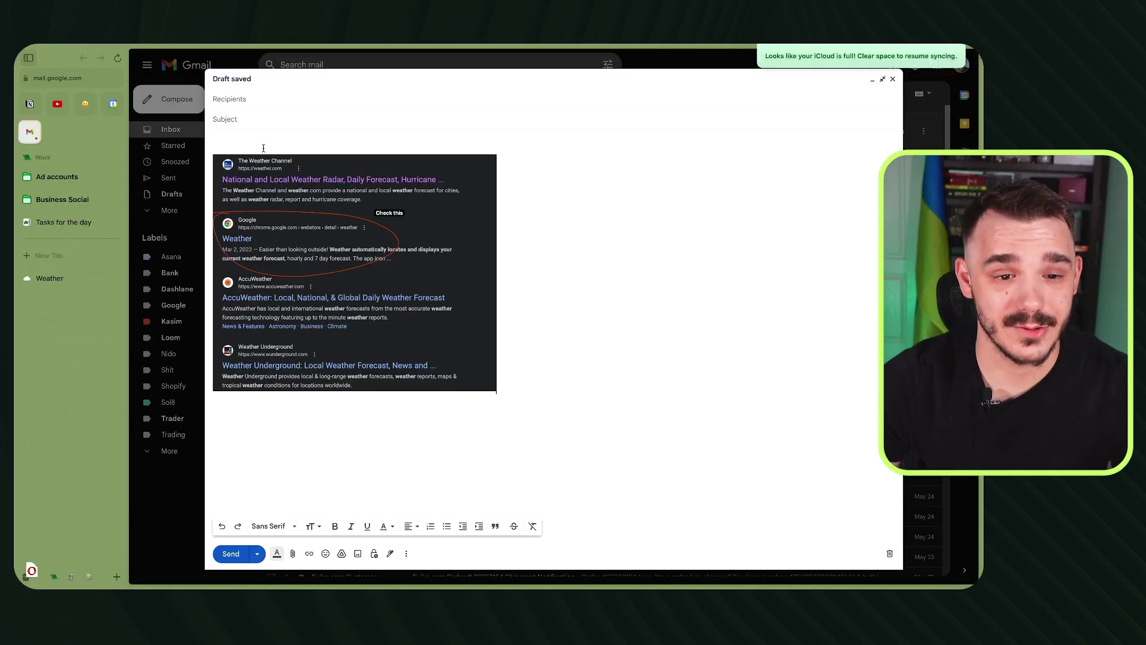
pyautogui.click(364, 243)
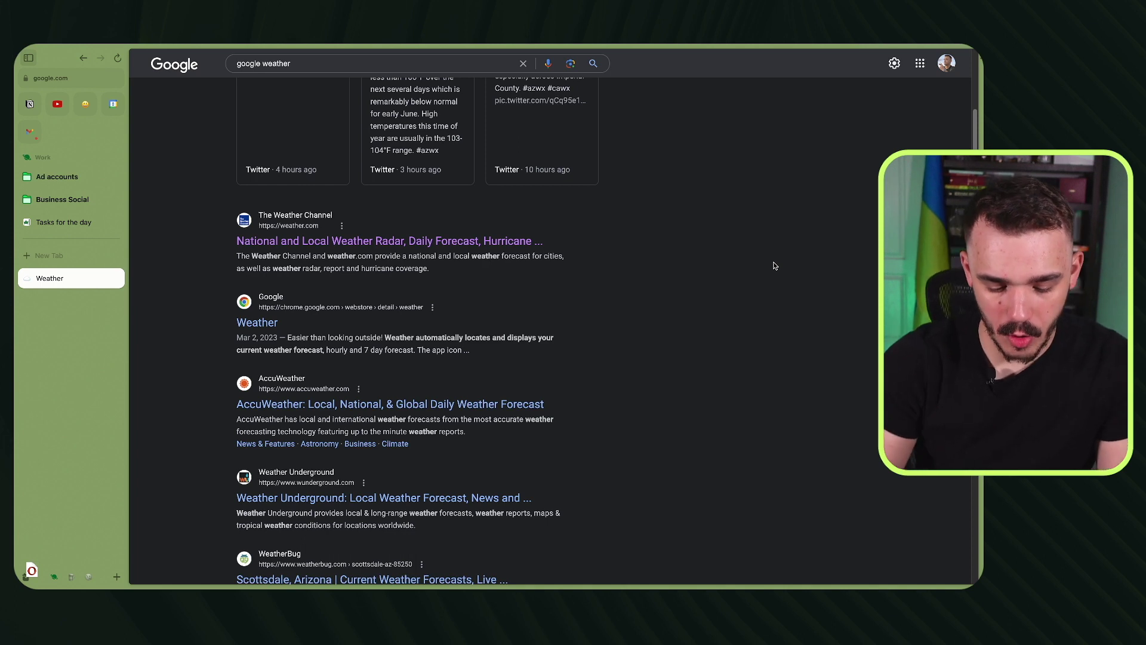
# Step: Bring up the floating 'Search or Enter URL' box suggesting YouTube, Twitter, Reddit and Instagram
pyautogui.press('super+t')
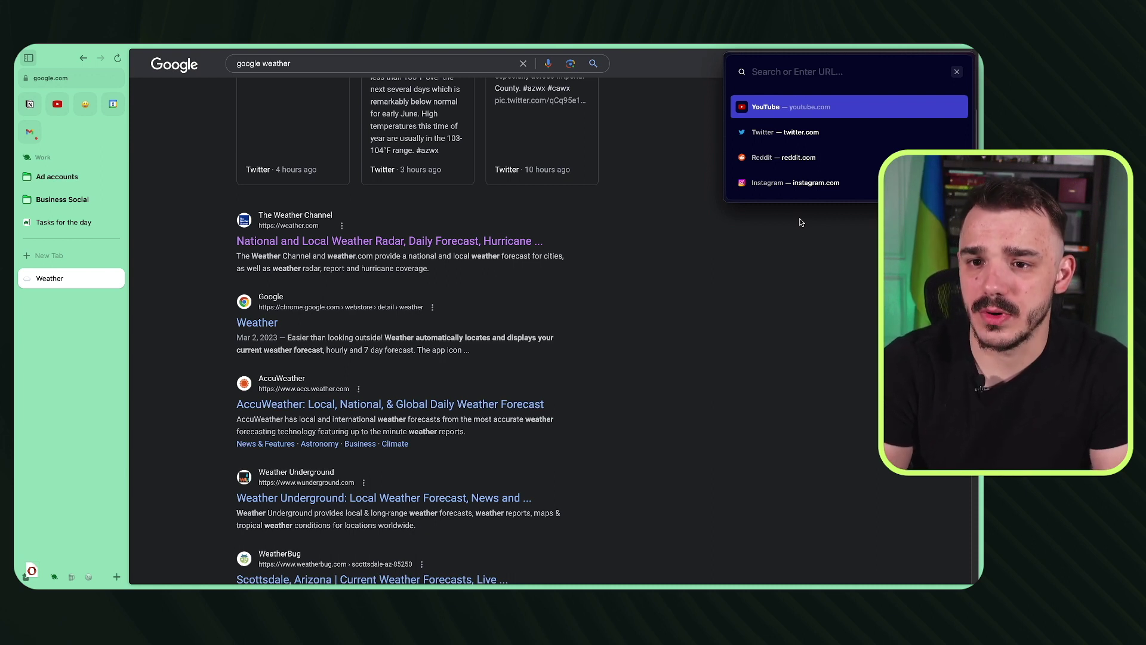
# Step: Open YouTube from the suggestions in a Little Arc popup, then close the popup
pyautogui.click(797, 109)
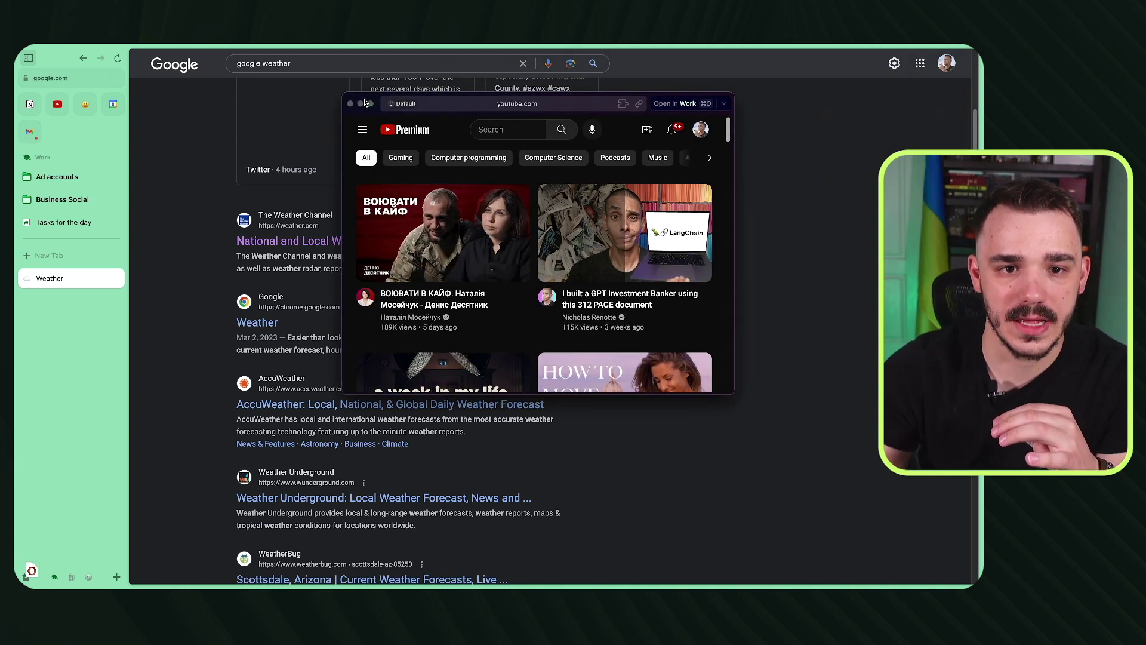
pyautogui.click(351, 104)
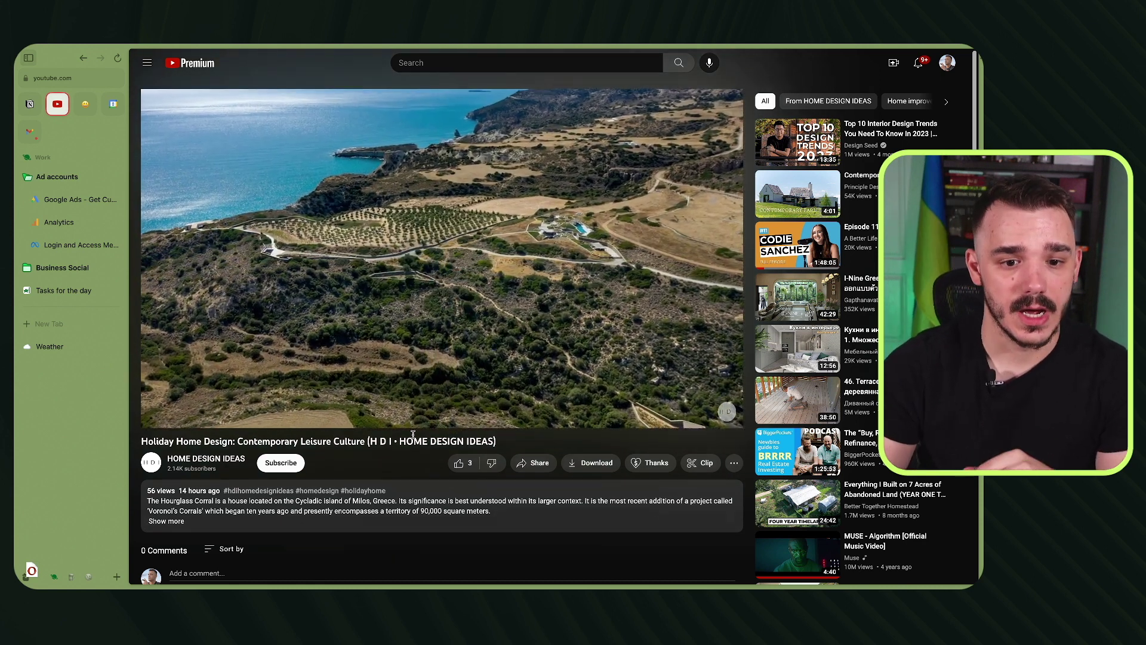
pyautogui.moveTo(468, 358)
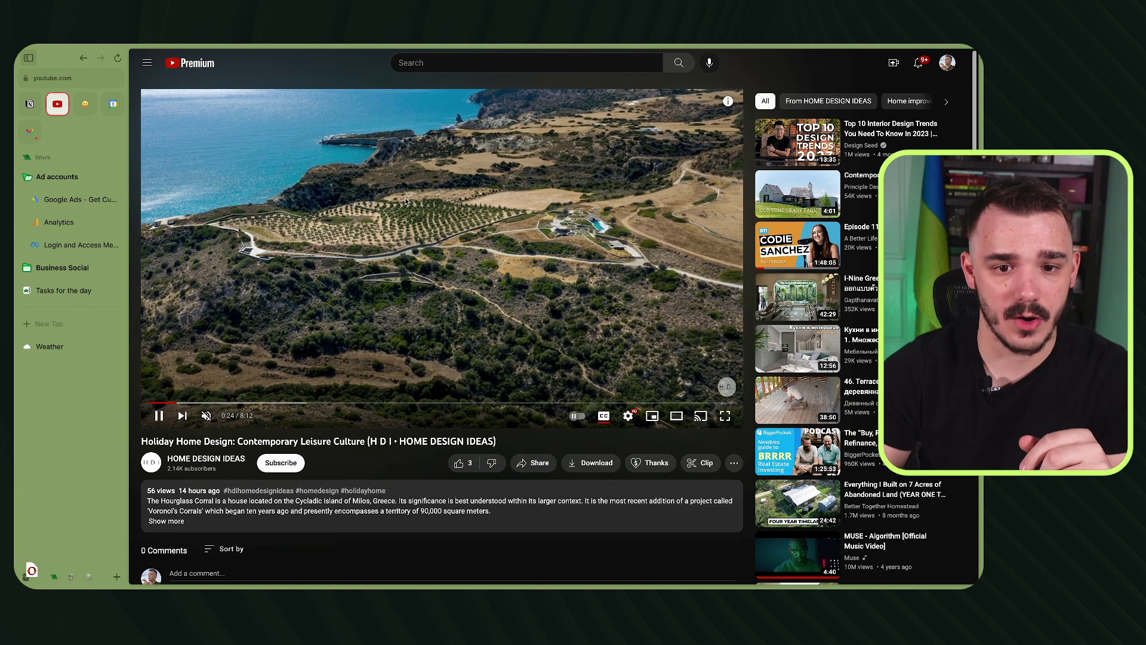
pyautogui.click(58, 205)
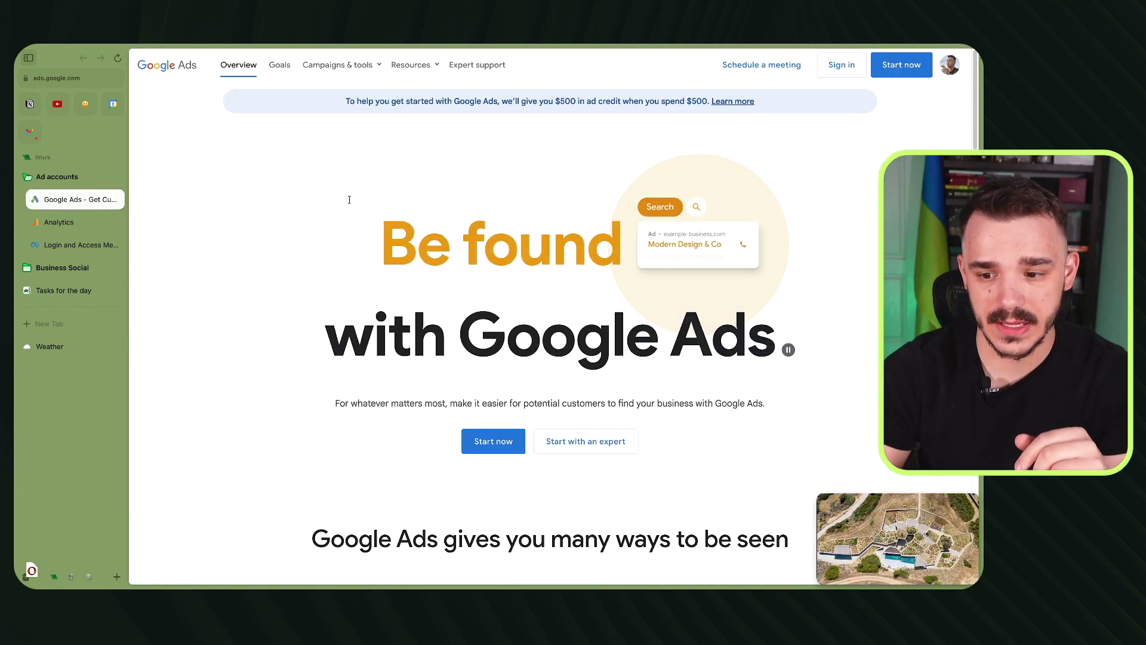
pyautogui.moveTo(946, 513)
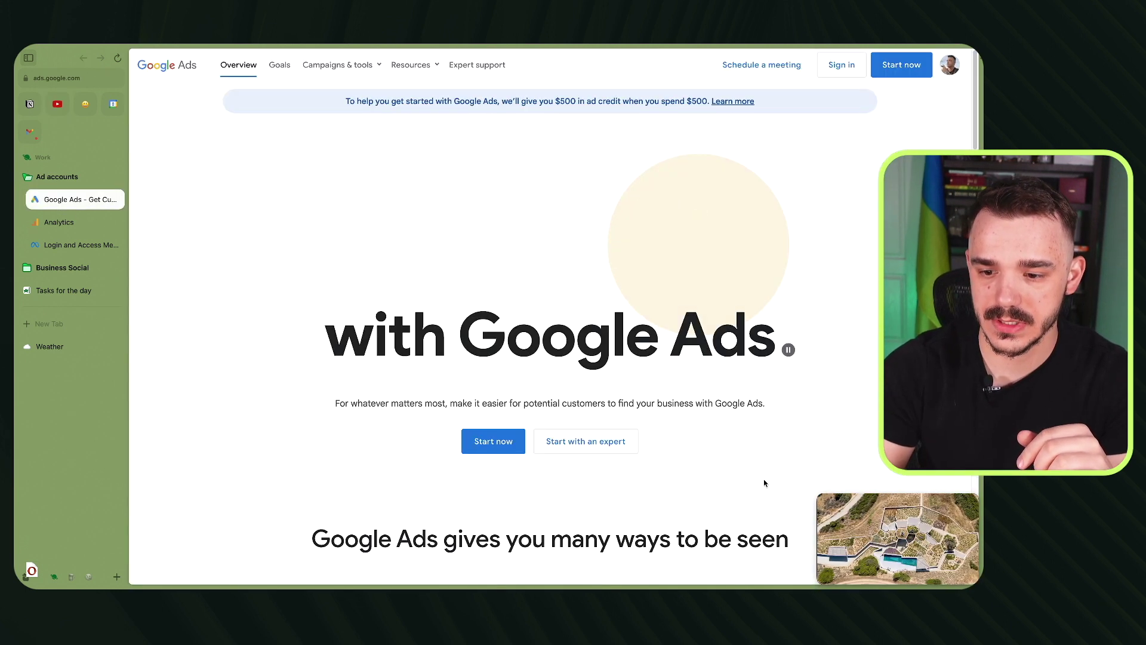
pyautogui.moveTo(821, 495); pyautogui.dragTo(568, 277)
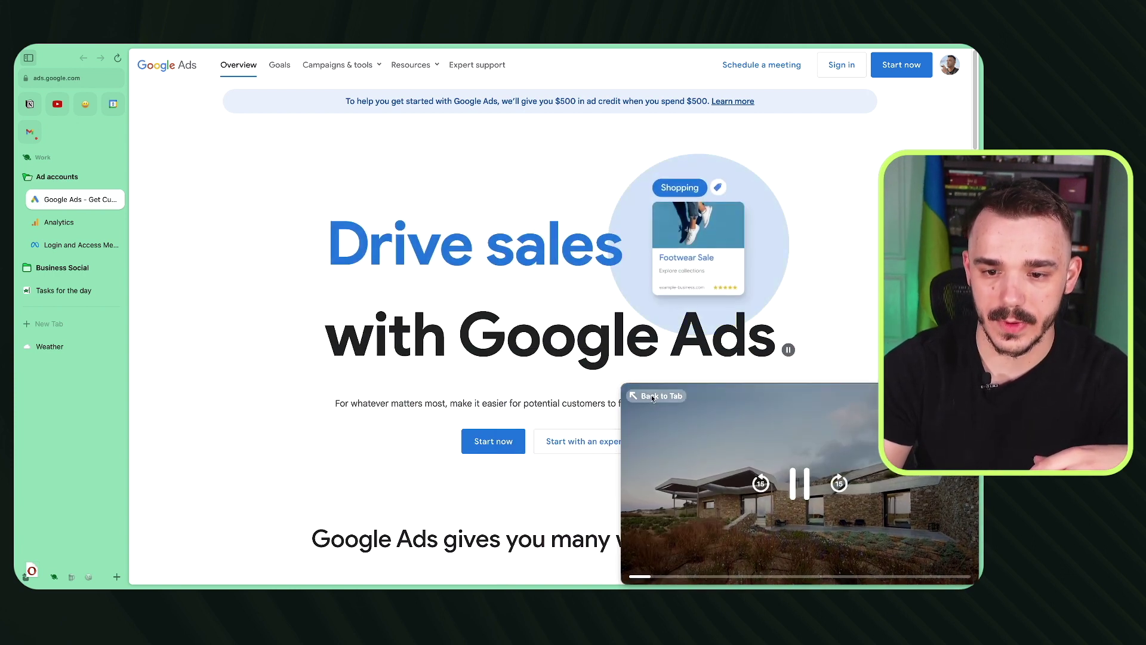
pyautogui.click(653, 402)
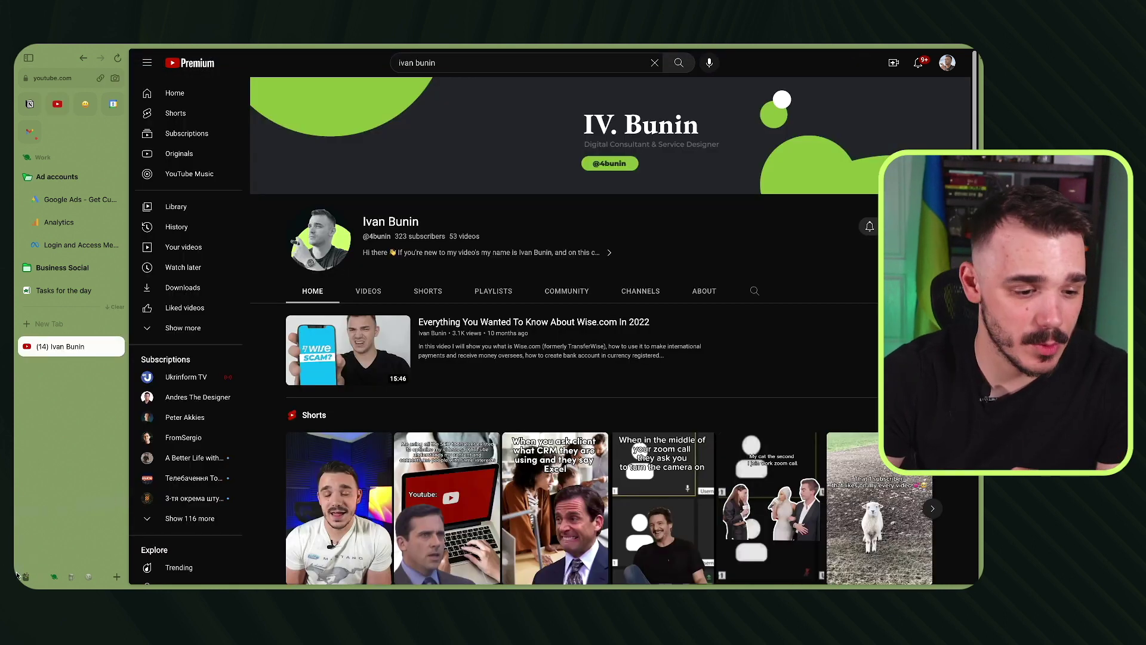
# Step: Open the Library from the sidebar and show the 'Gift Arc to a friend' invite link
pyautogui.click(25, 577)
pyautogui.click(58, 577)
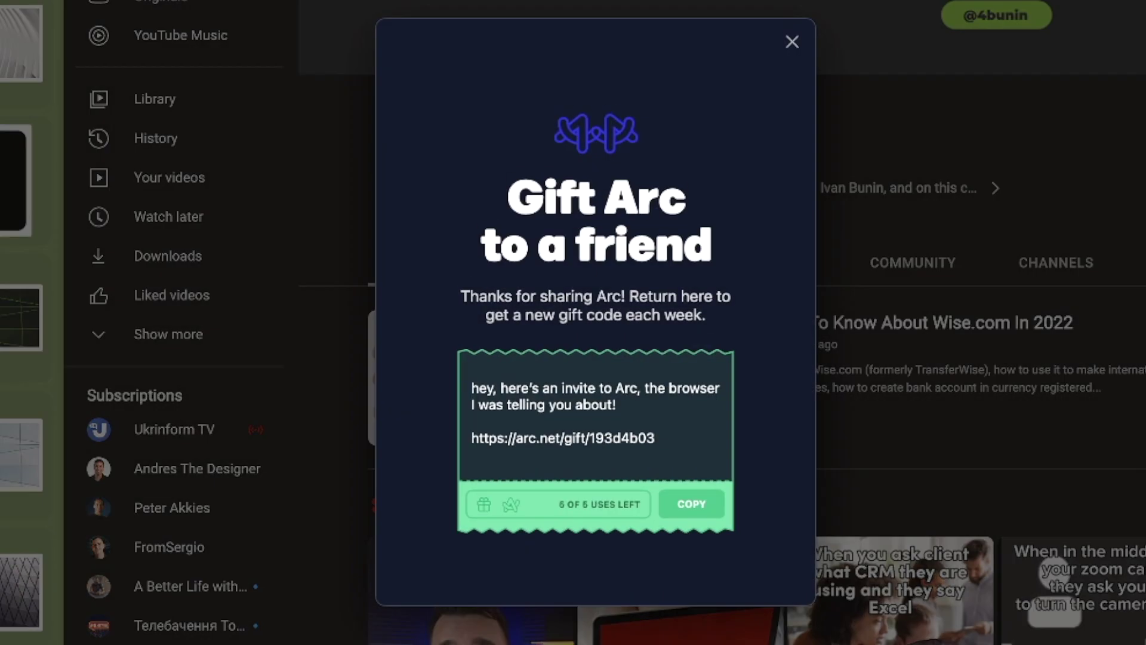